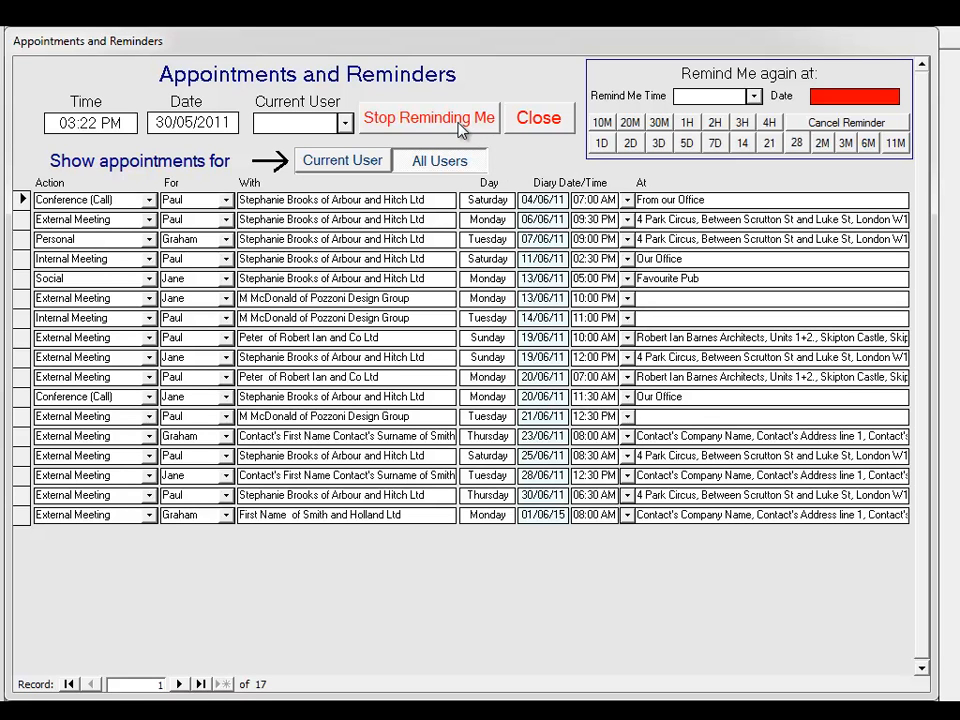
Stop the appointment reminders and review the contact categories in My Setup
left_click(461, 128)
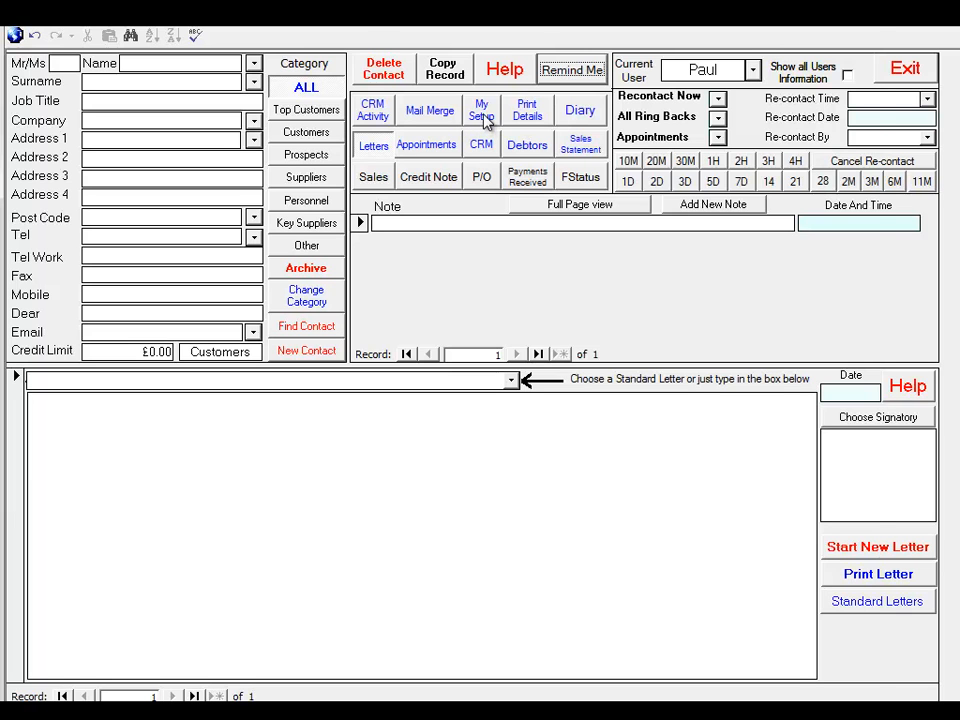
left_click(482, 111)
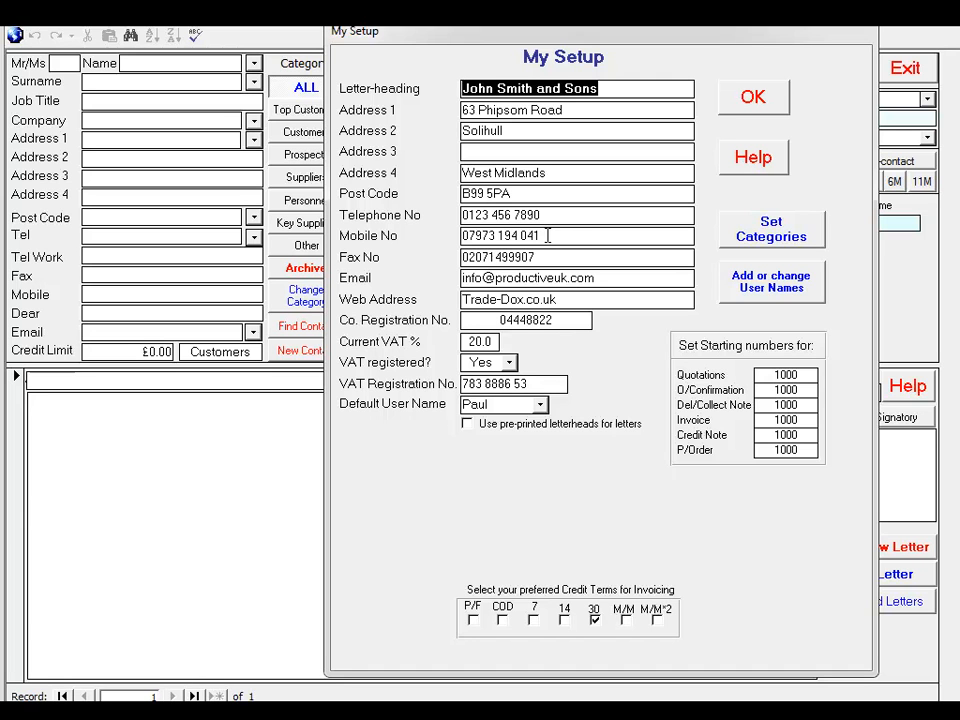
left_click(759, 240)
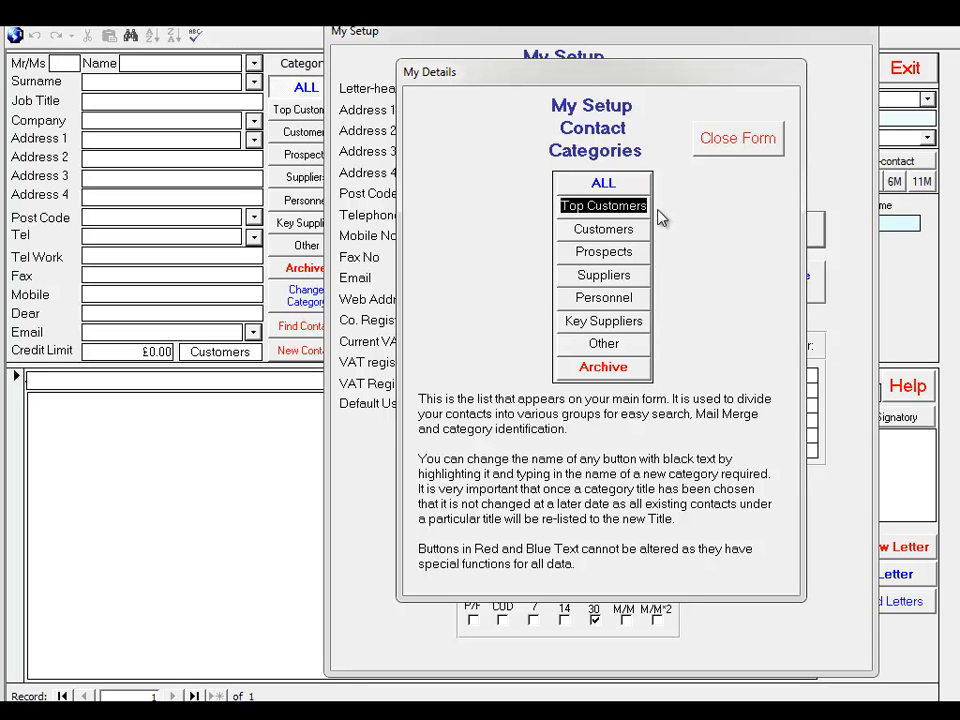
left_click(735, 152)
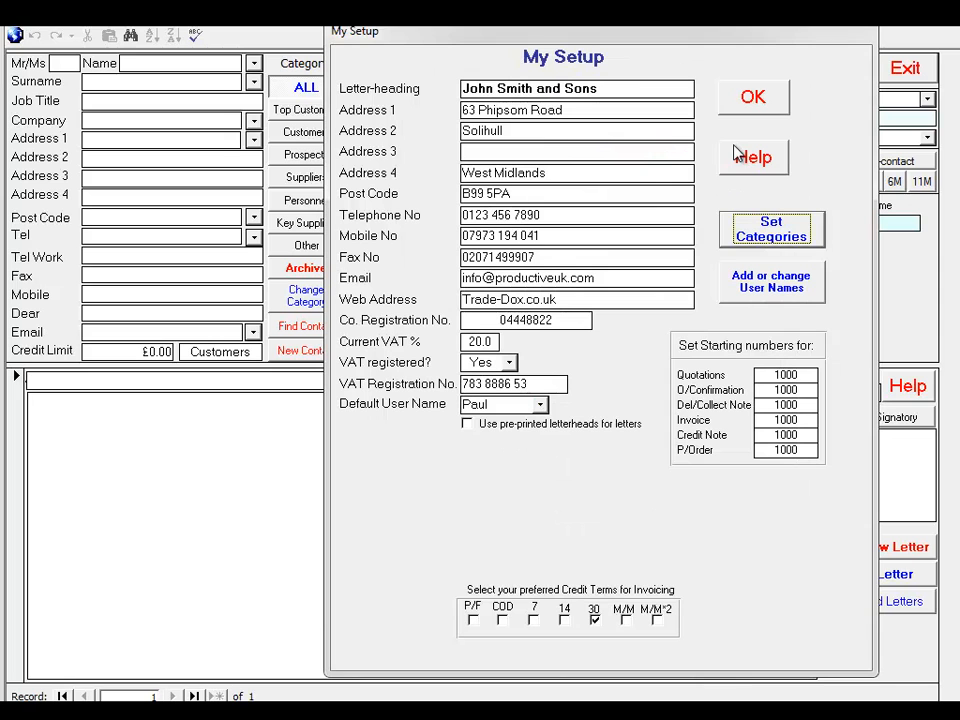
Enable pre-printed letterheads for letters in My Setup and review the list of database user names
left_click(470, 425)
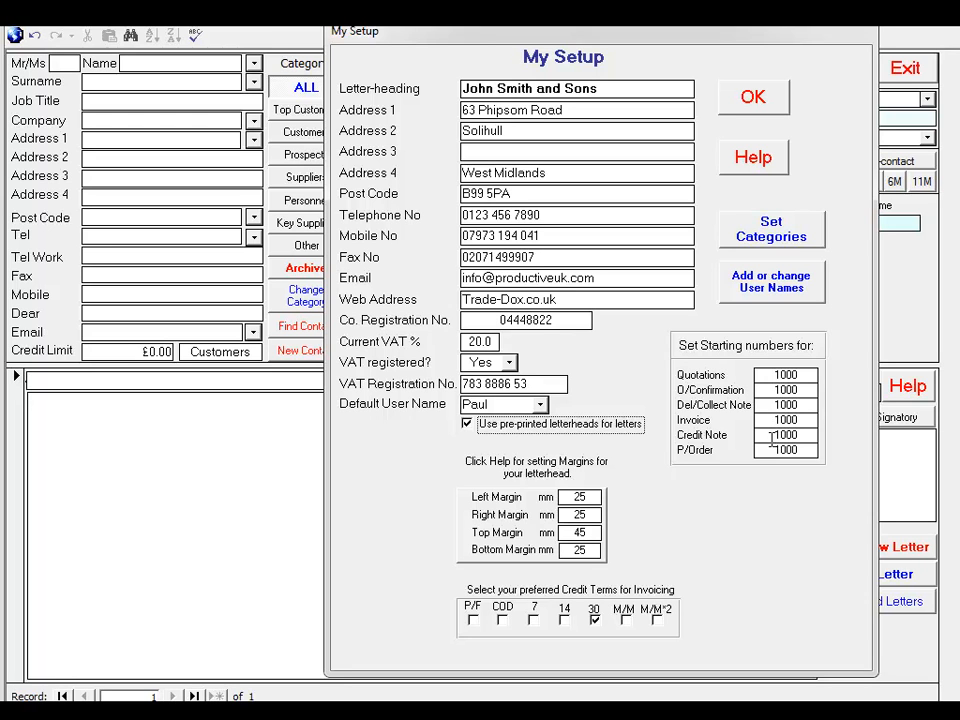
left_click(755, 276)
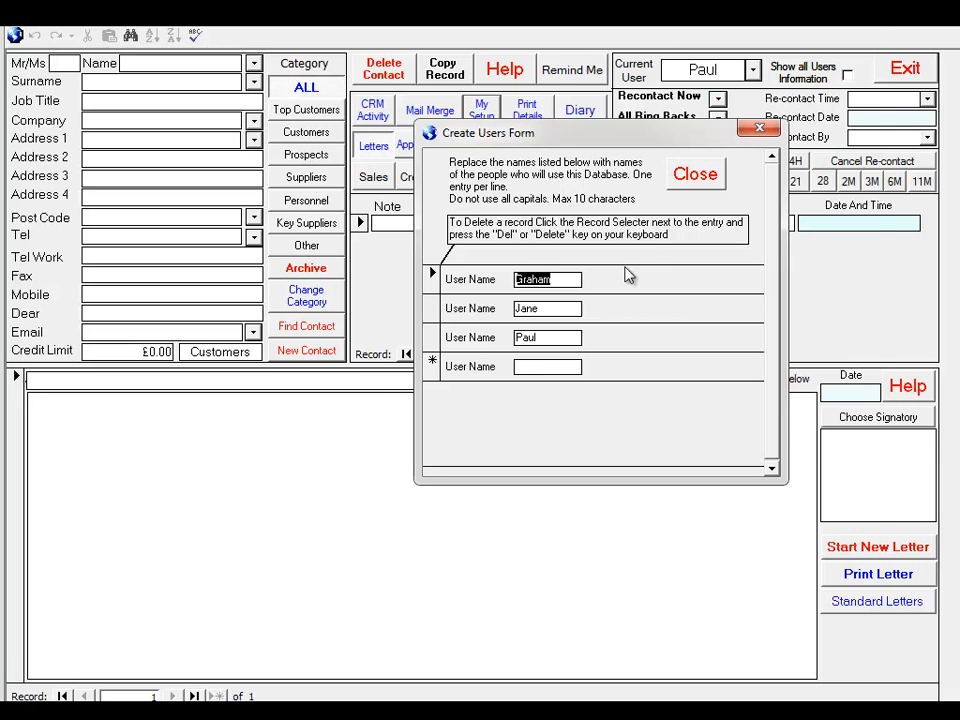
left_click(690, 172)
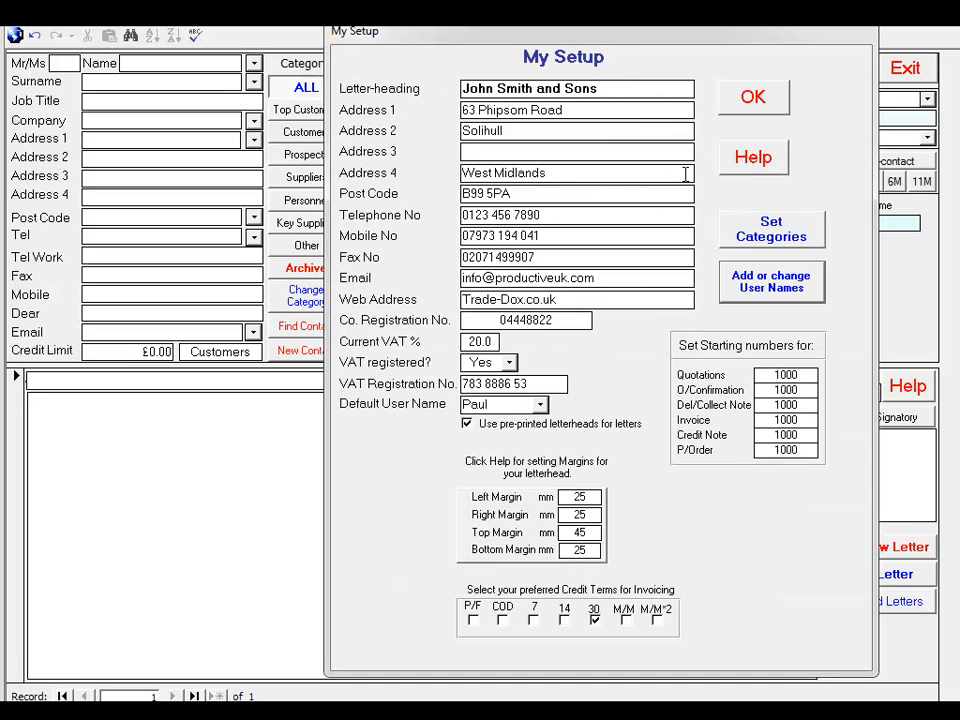
left_click(753, 97)
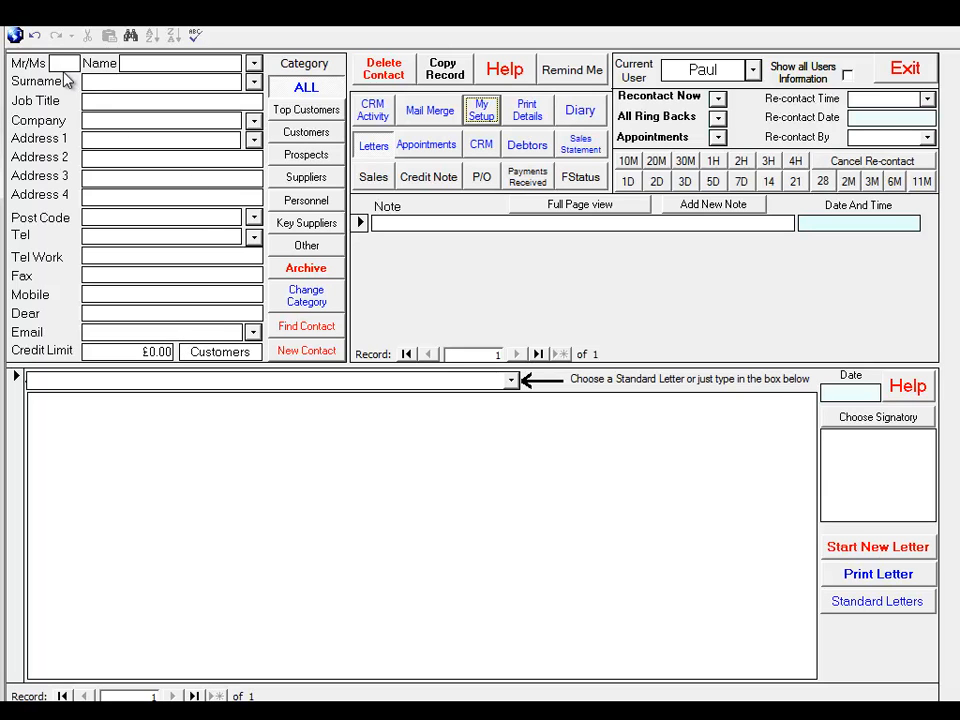
Load the contact record for the company Kennedy Fitzgerald Ltd
left_click(129, 63)
left_click(254, 122)
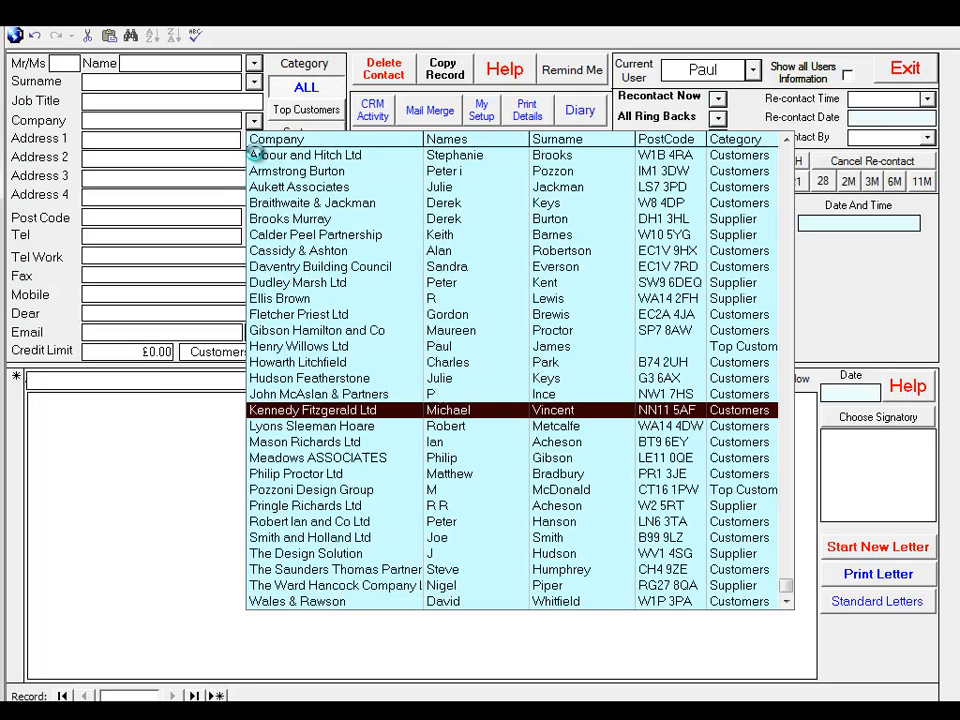
left_click(294, 410)
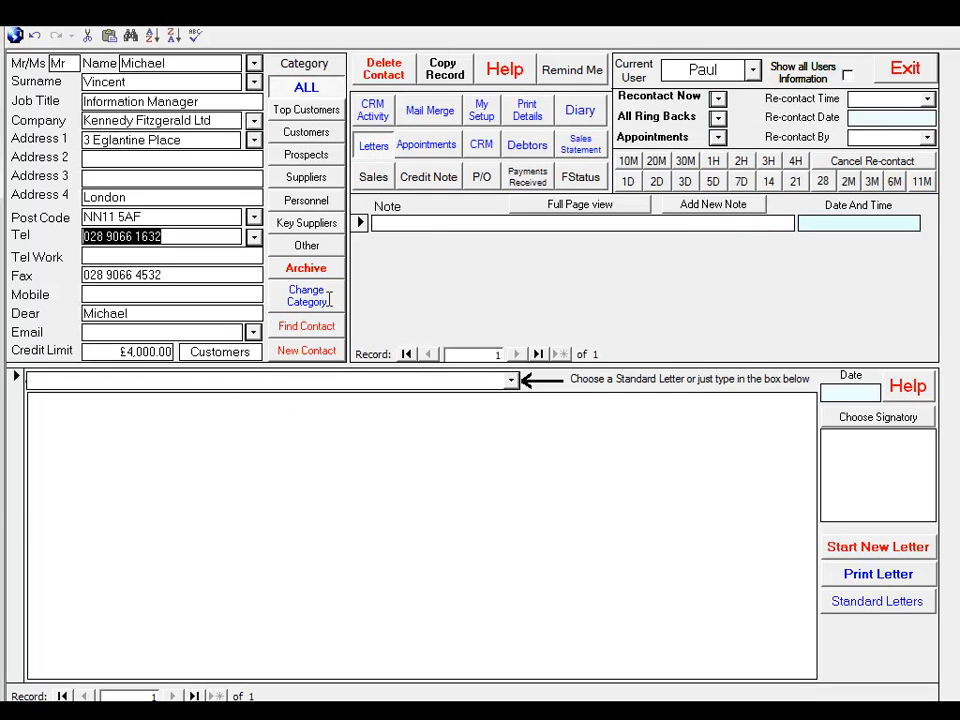
Add the note "Just been on holiday to Spain" to the contact record
left_click(383, 222)
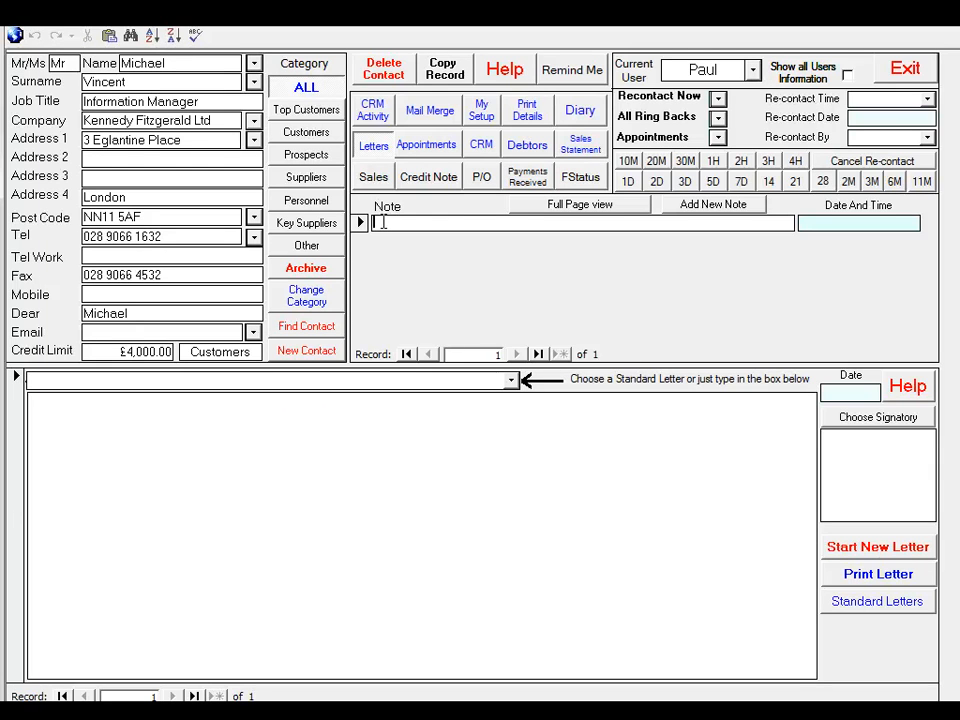
type("Just been on holiday to Spain")
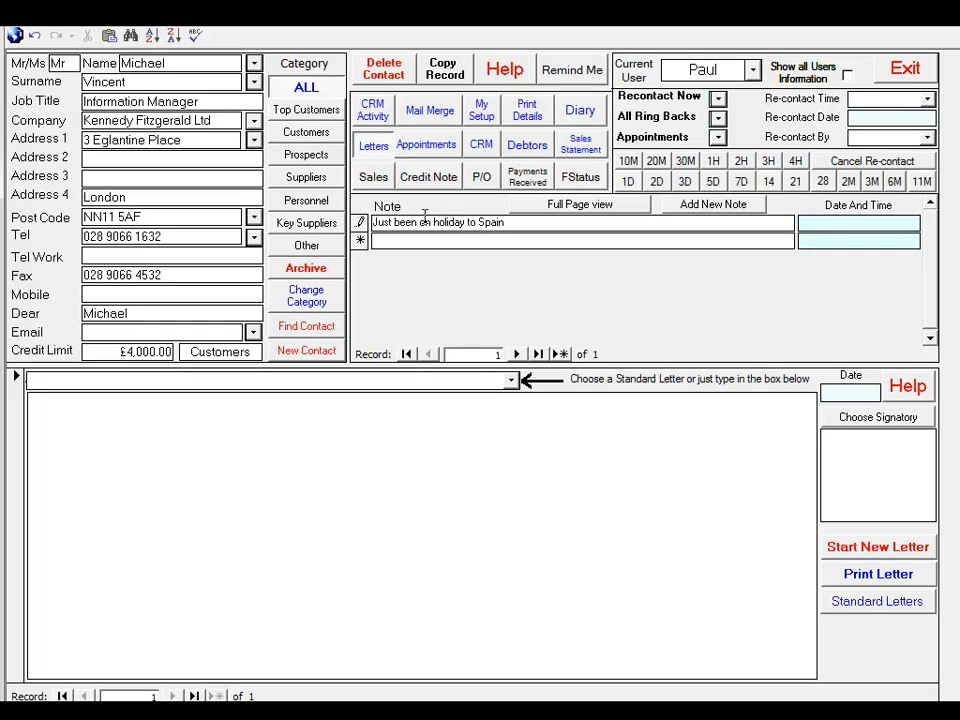
key("Return")
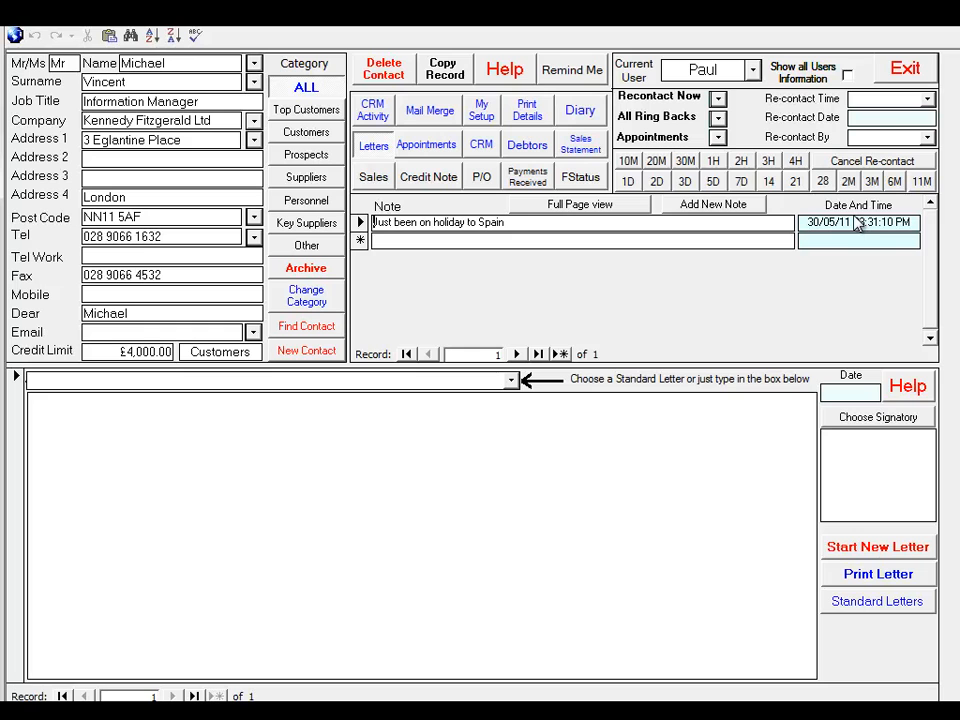
Try a re-contact reminder 30 minutes ahead, look at its date calendar, and cancel the re-contact
left_click(688, 163)
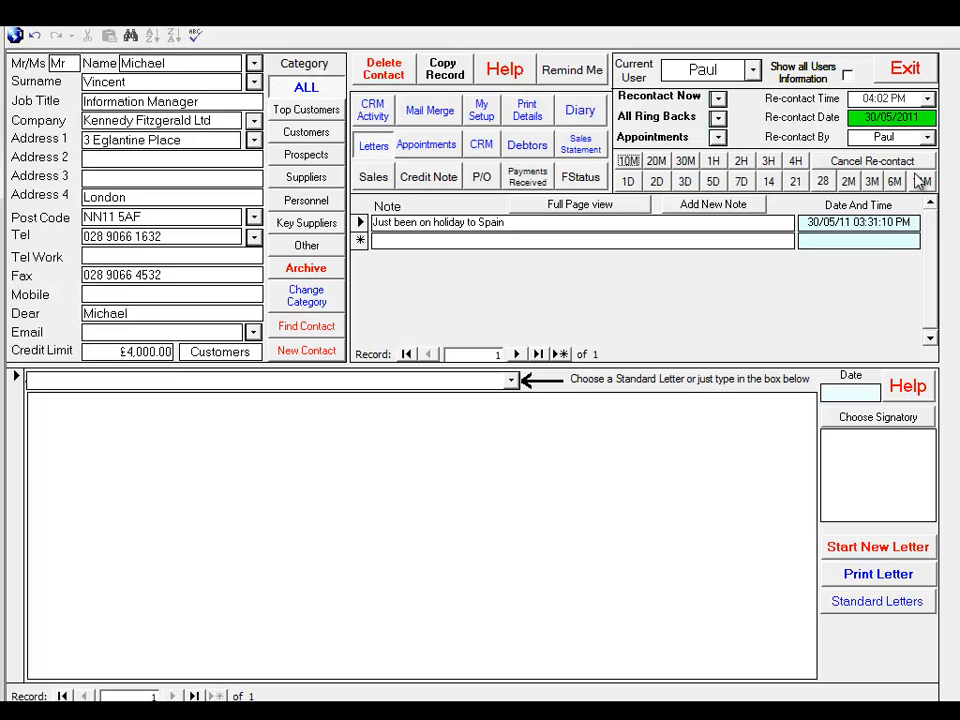
left_click(920, 118)
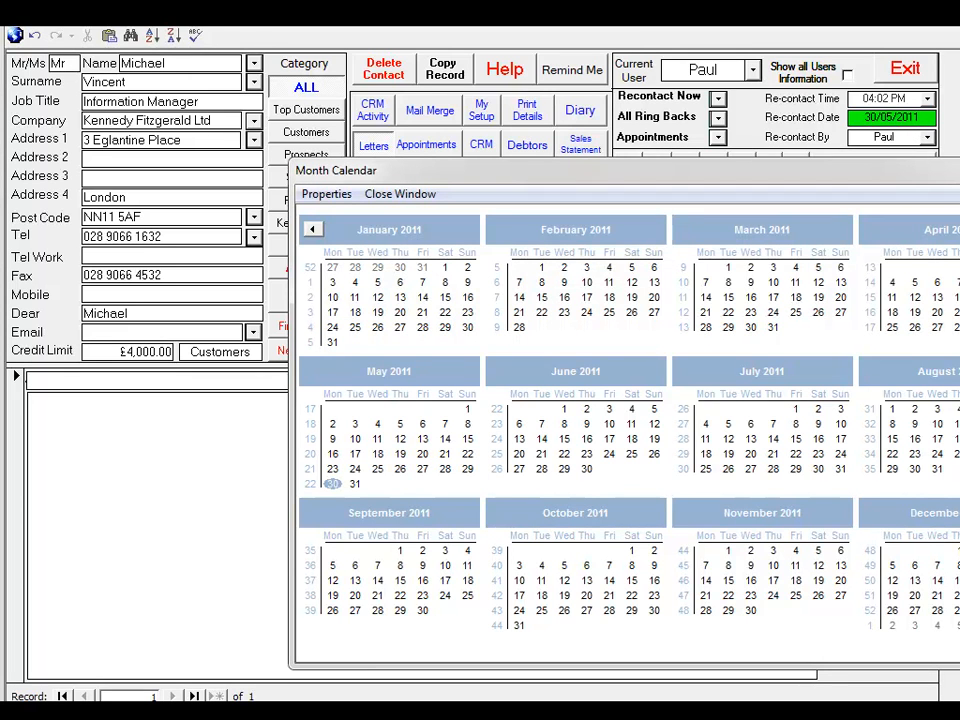
left_click(311, 231)
left_click(400, 194)
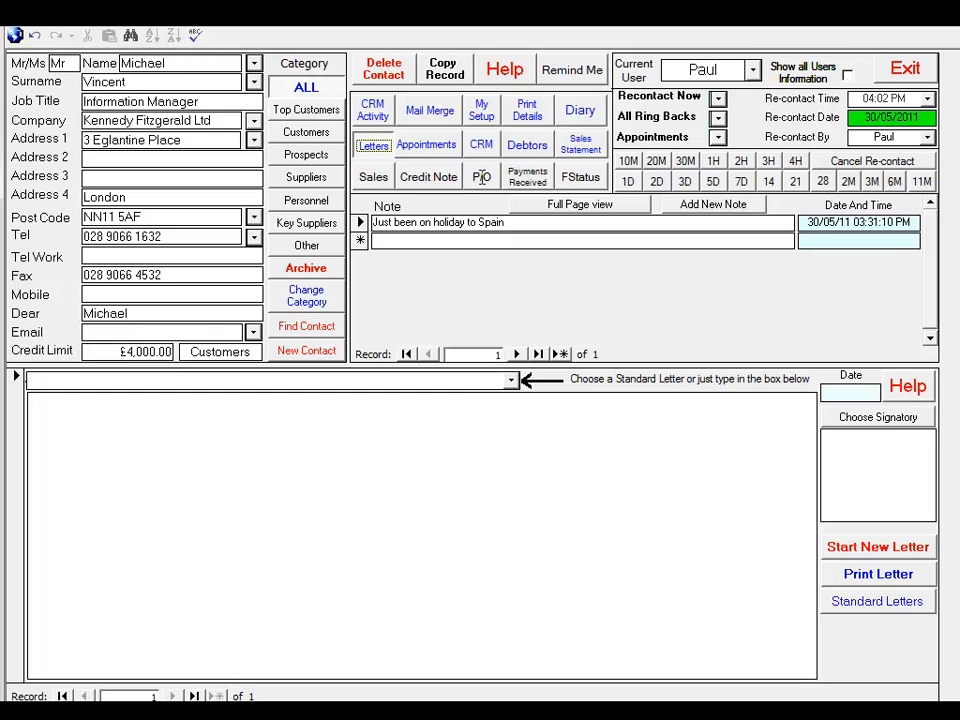
left_click(898, 163)
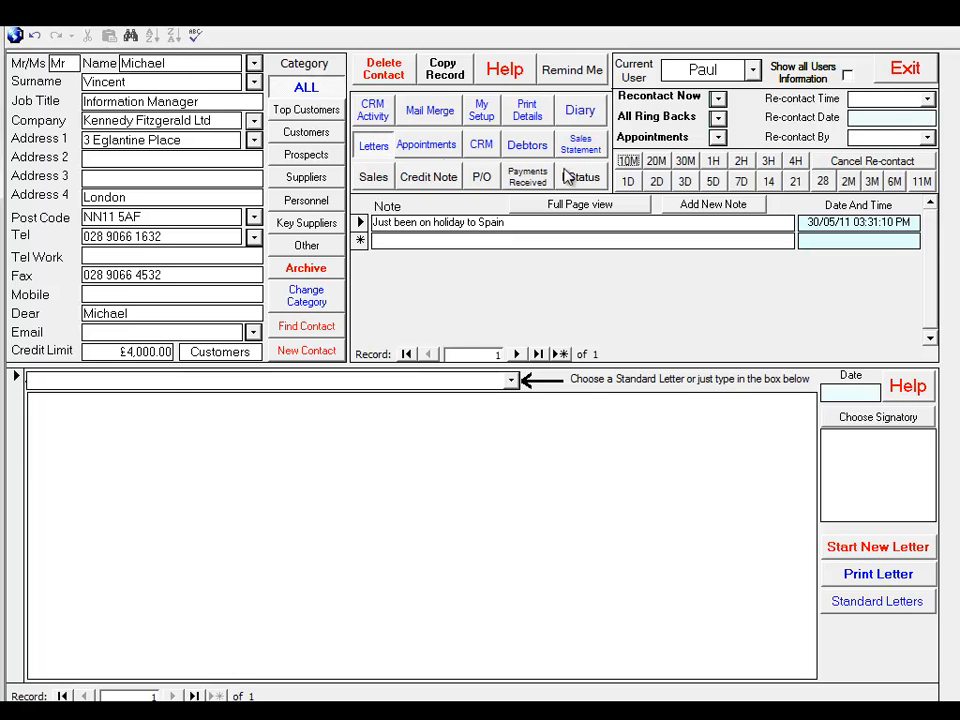
Start a new sales document for Kennedy Fitzgerald Ltd with delivery to the contact's own address
left_click(378, 178)
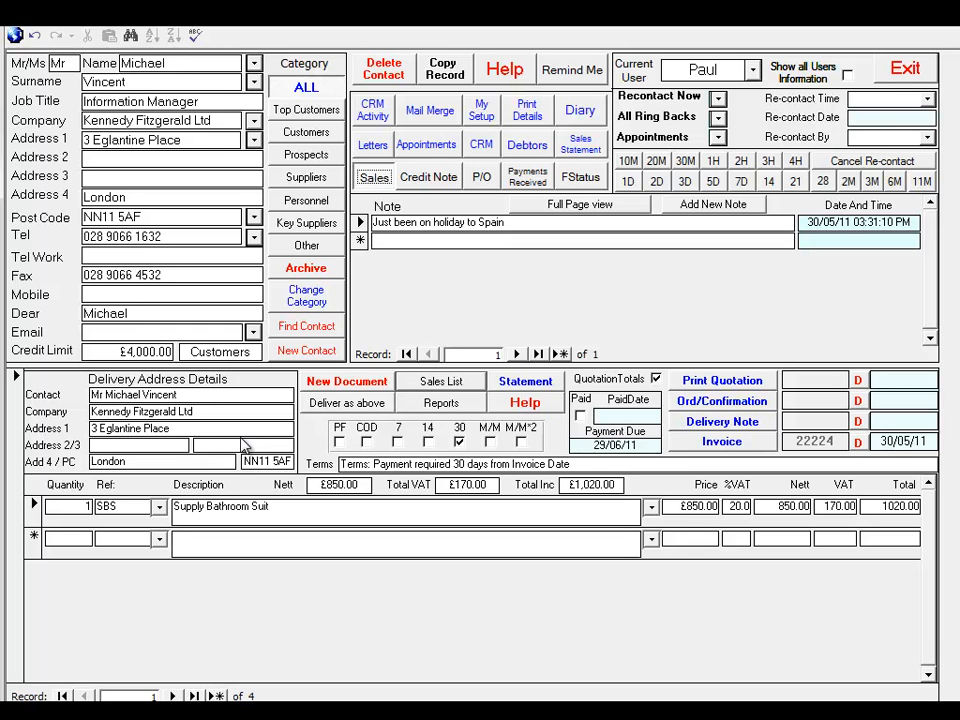
left_click(347, 382)
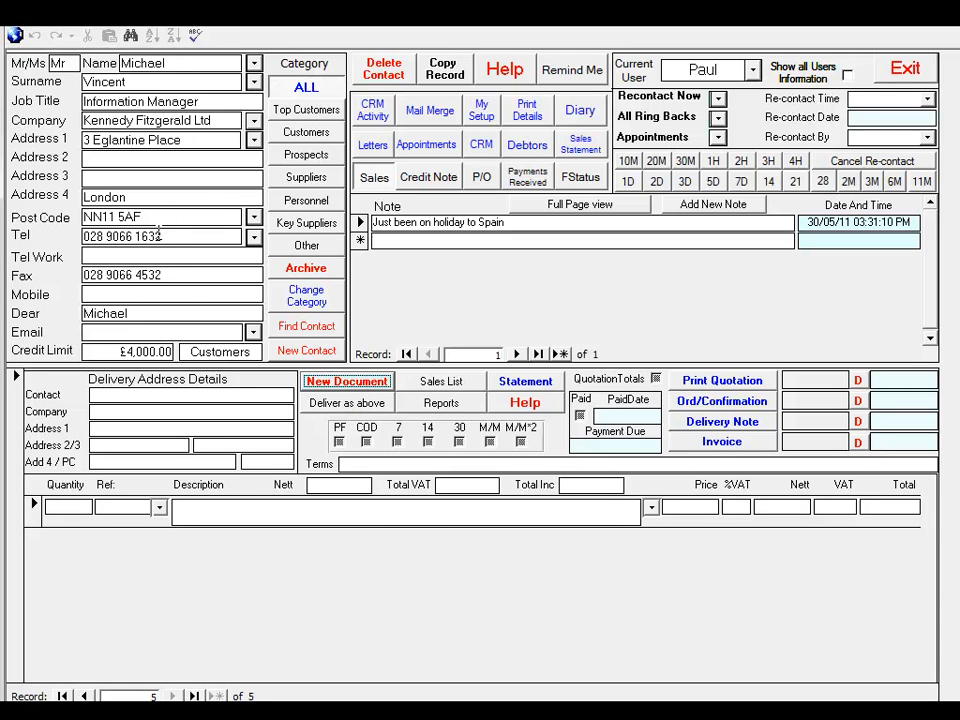
left_click(343, 403)
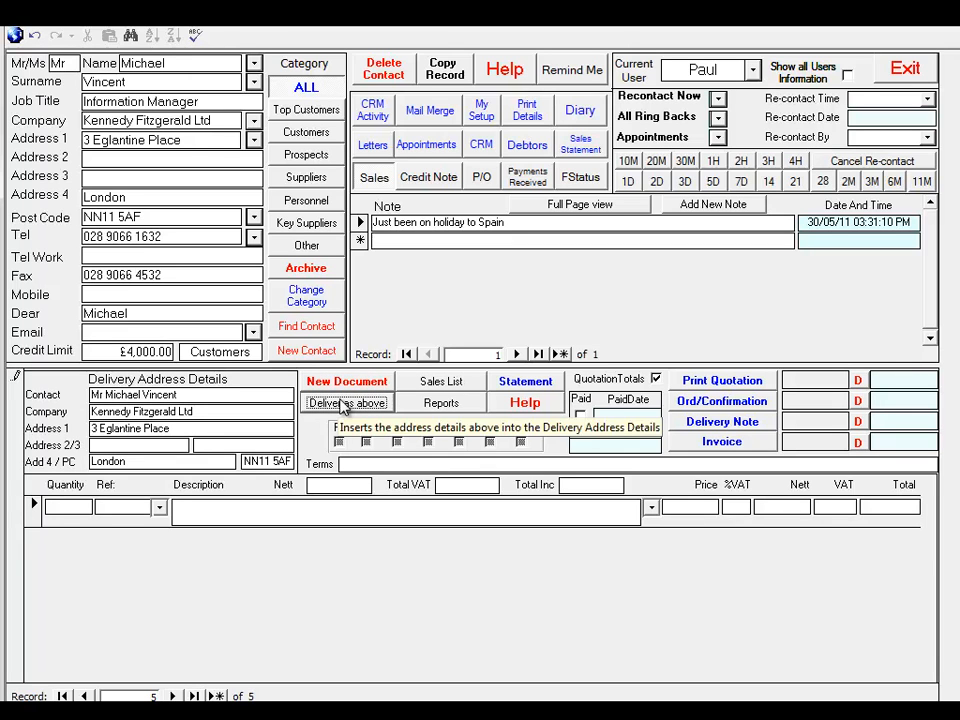
Add the products CPTE439 desktop computer, FSC19AS3AS3OAX 19 inch screen and SBS bathroom suit as line items
left_click(159, 507)
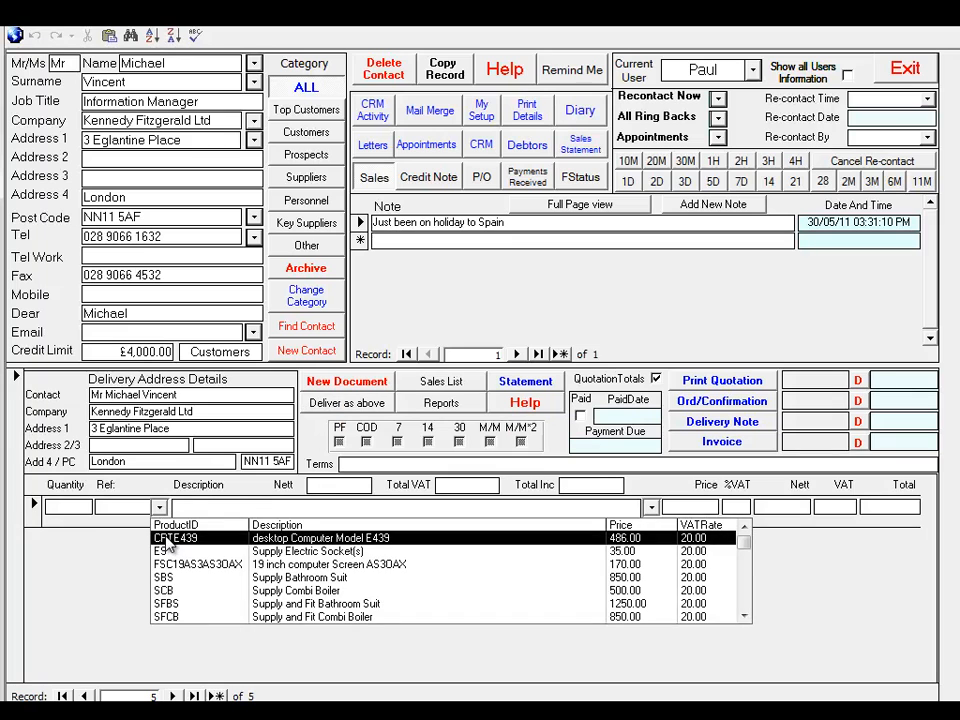
left_click(167, 540)
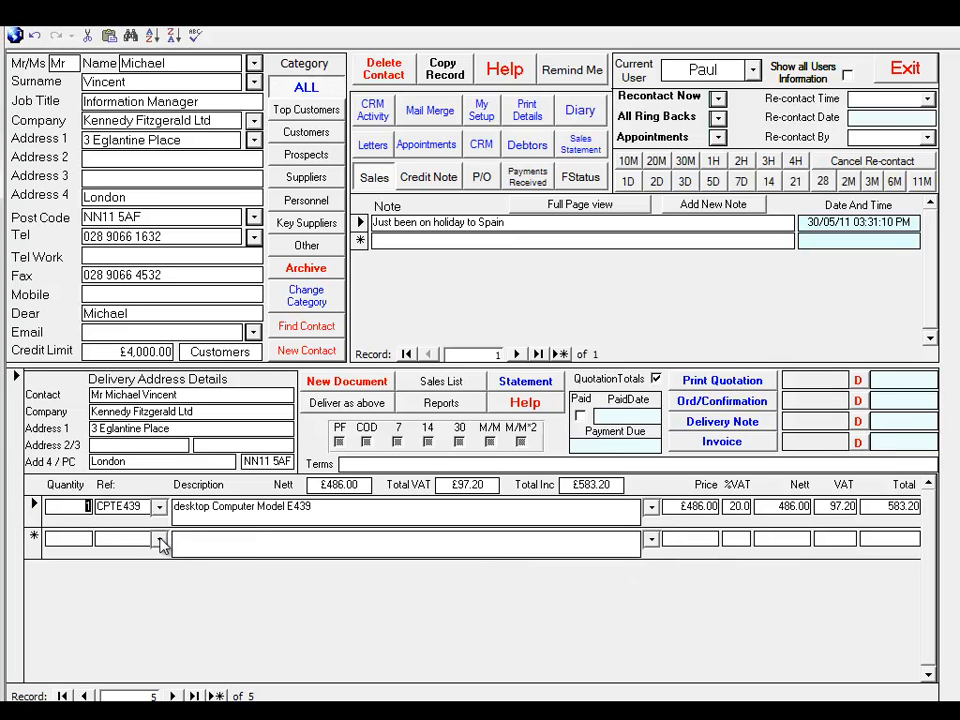
left_click(160, 540)
left_click(176, 596)
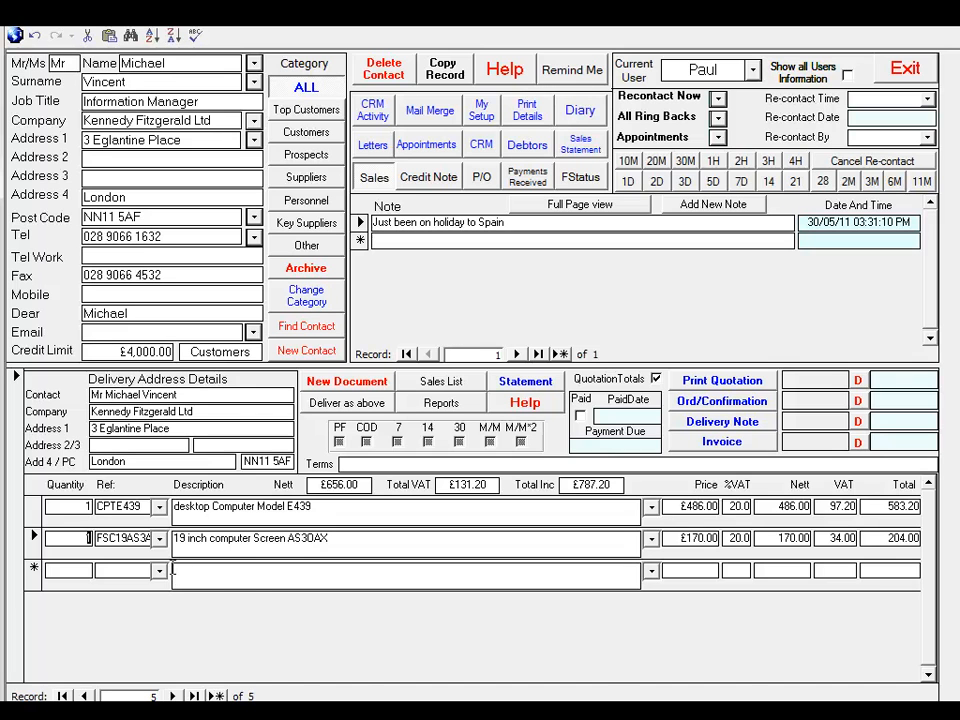
left_click(158, 570)
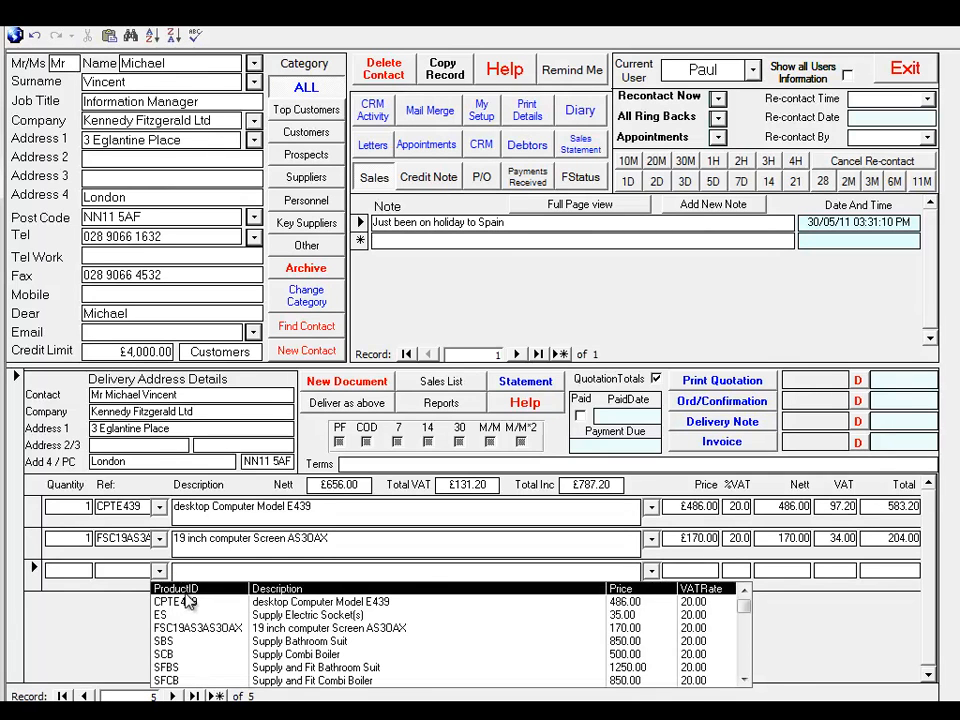
left_click(163, 643)
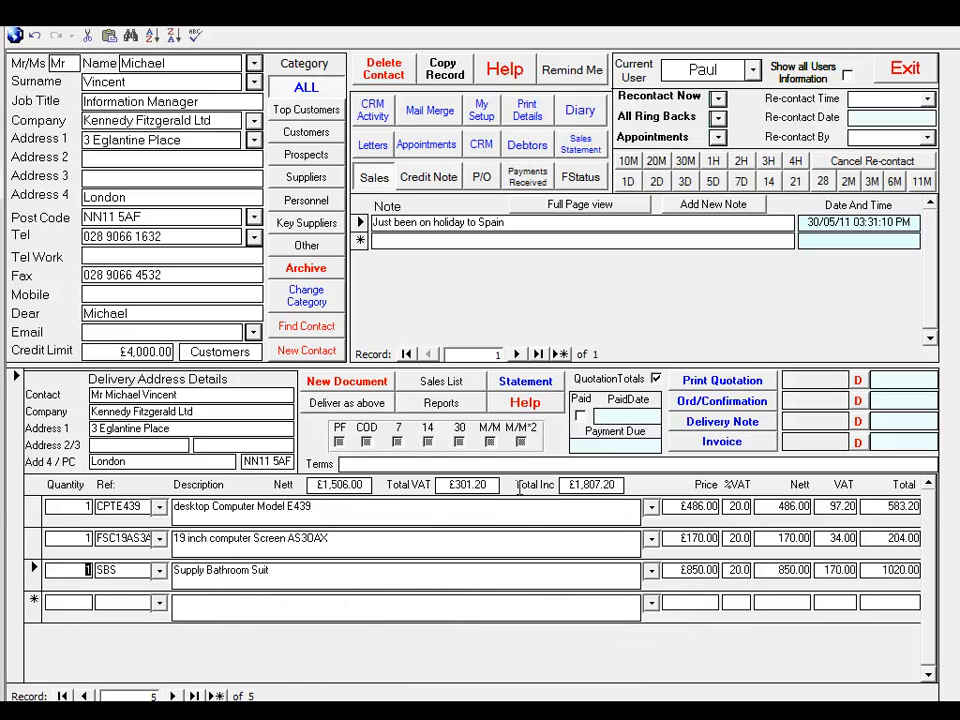
Generate the quotation for the sales document and set the contact's re-contact reminder to three days ahead
left_click(707, 381)
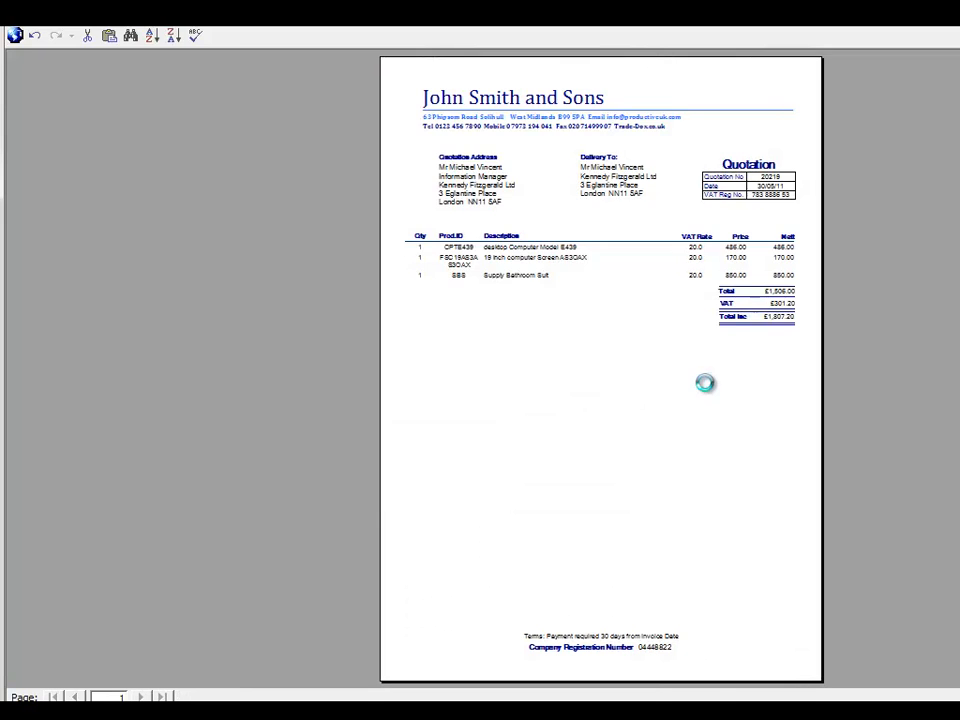
left_click(676, 138)
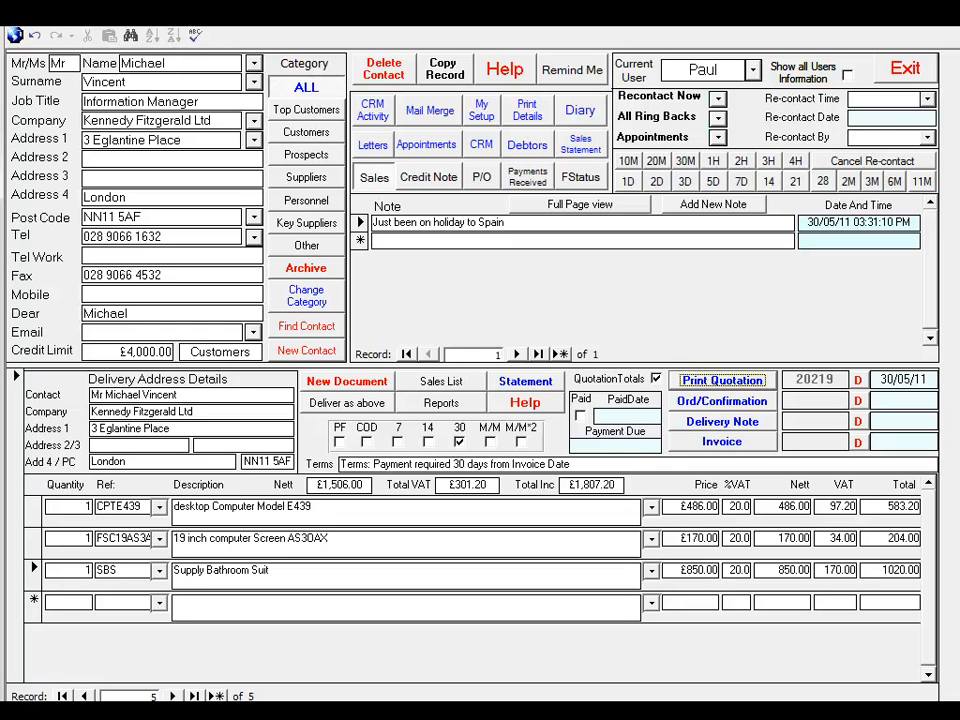
left_click(685, 183)
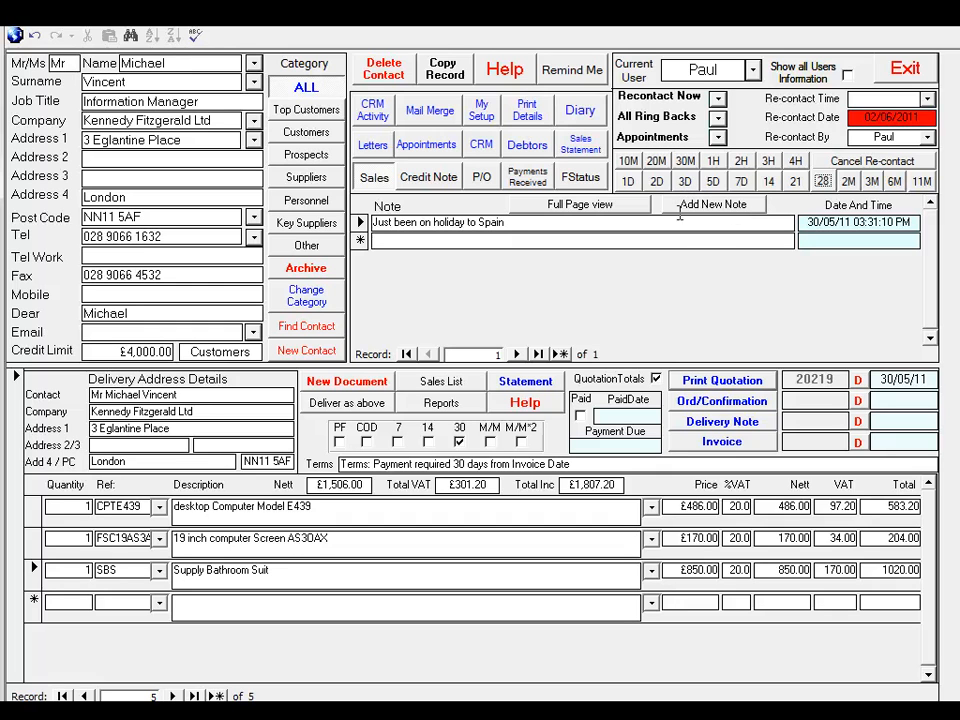
Generate the order confirmation from the sales document, inspect its preview at 100%, and close it
left_click(703, 408)
left_click(720, 165)
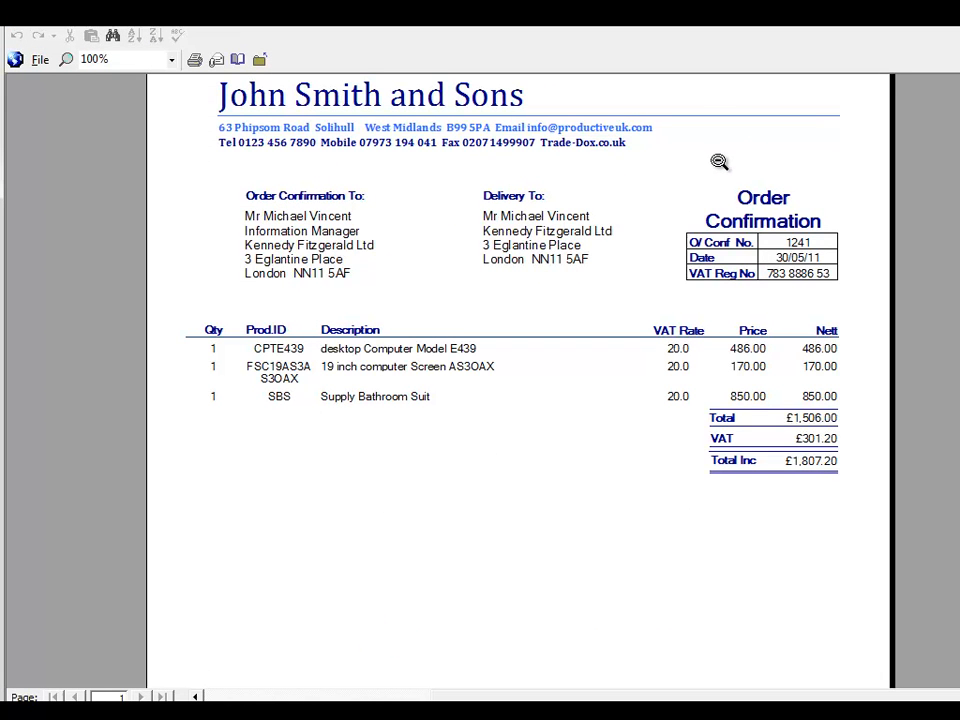
key("Escape")
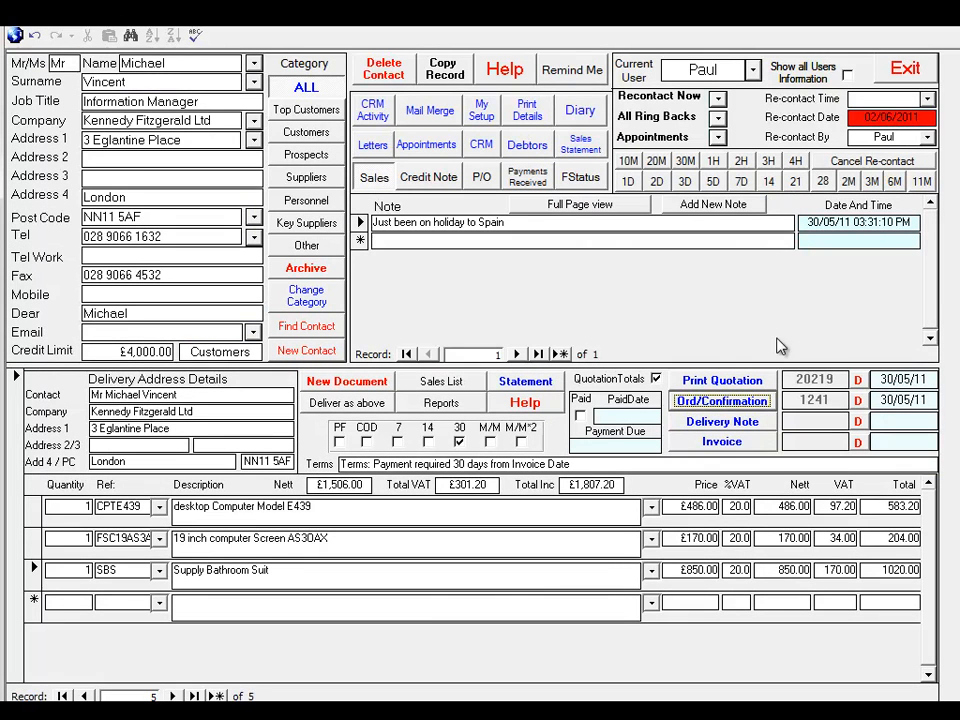
Generate the delivery note from the same sales document, check its preview at 100%, and close it
left_click(733, 425)
left_click(744, 130)
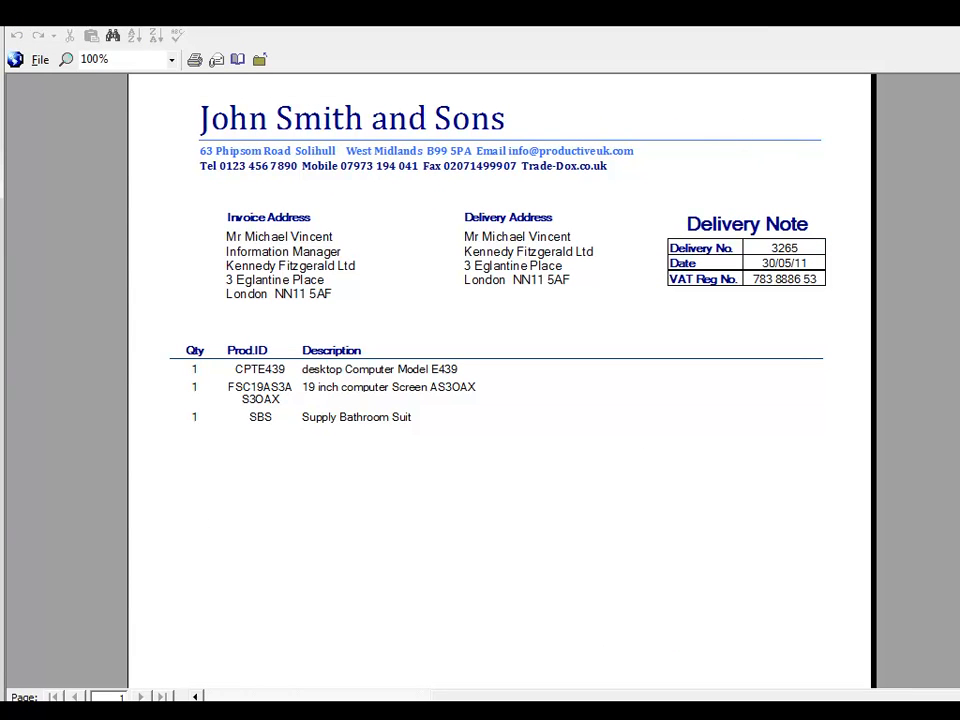
key("Escape")
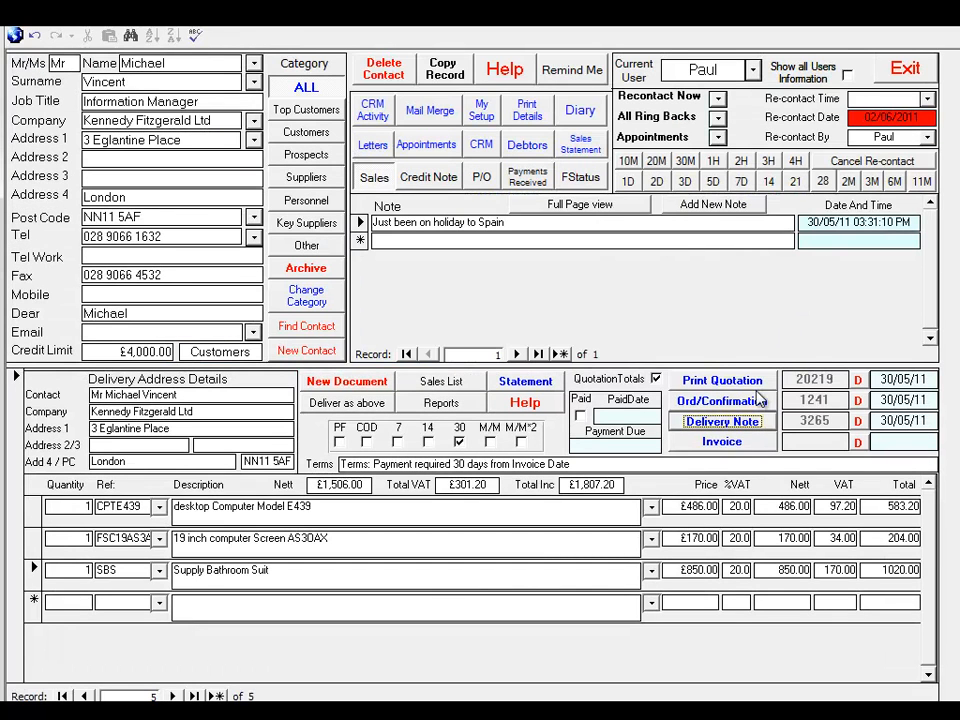
Generate the invoice from the sales document, check its preview at 100%, and close it
left_click(731, 441)
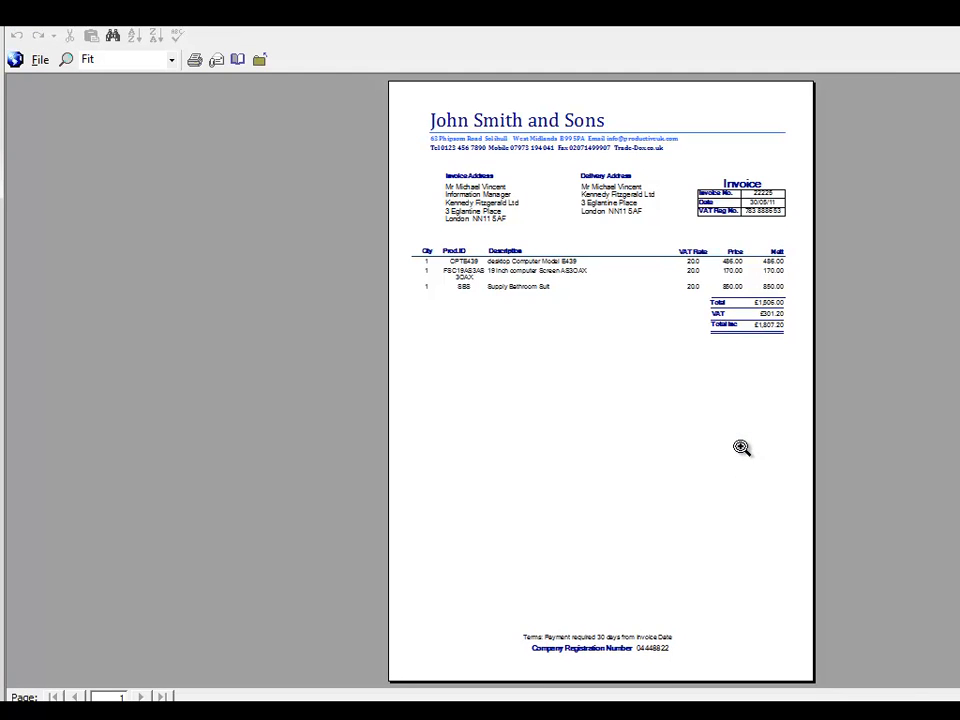
left_click(716, 135)
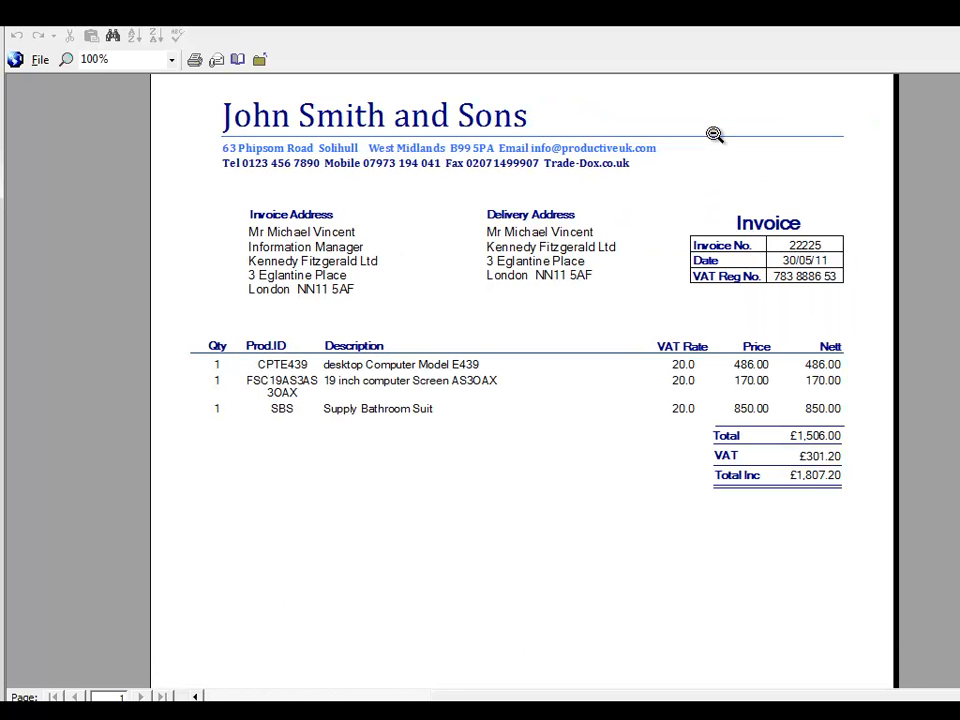
scroll(714, 135, "down", 3)
key("Escape")
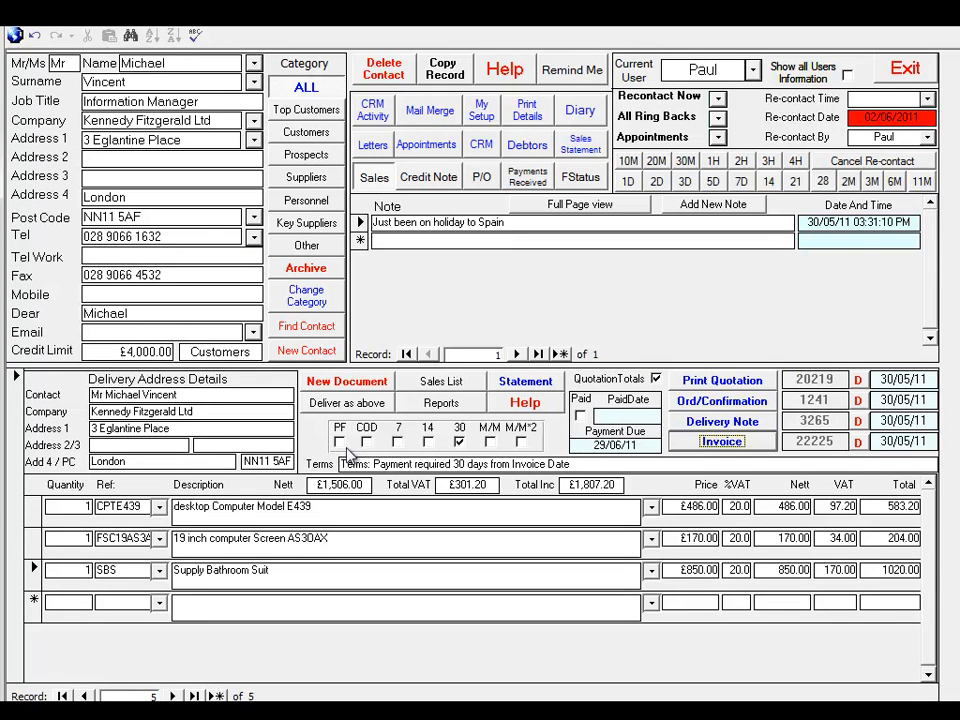
Try the 14-day and M/M payment terms on the sales document, and return the terms to 30 days
left_click(428, 441)
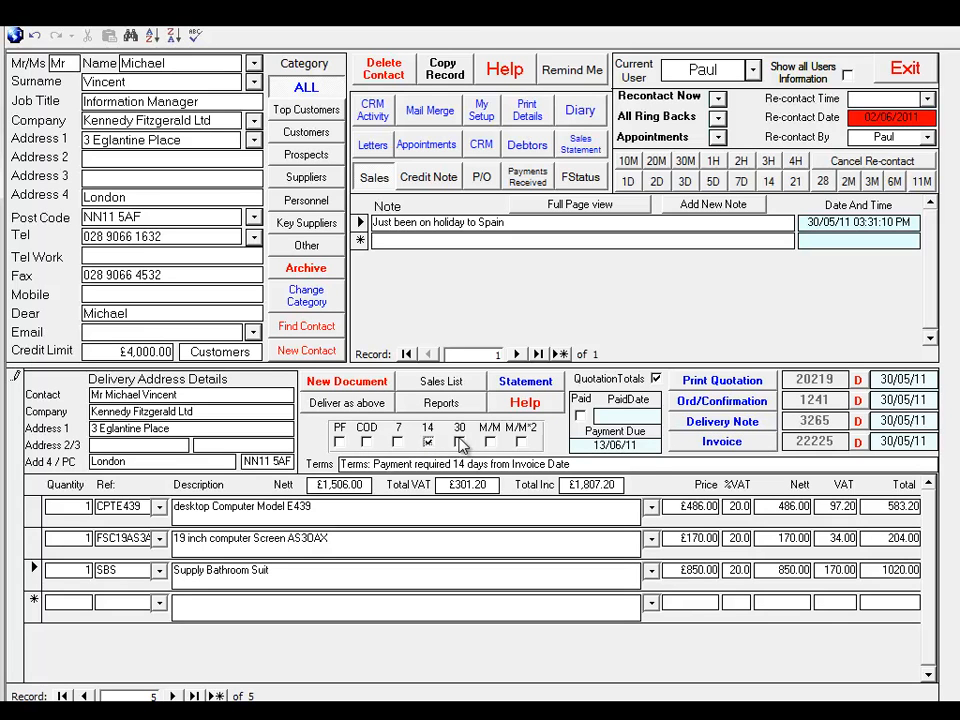
left_click(490, 441)
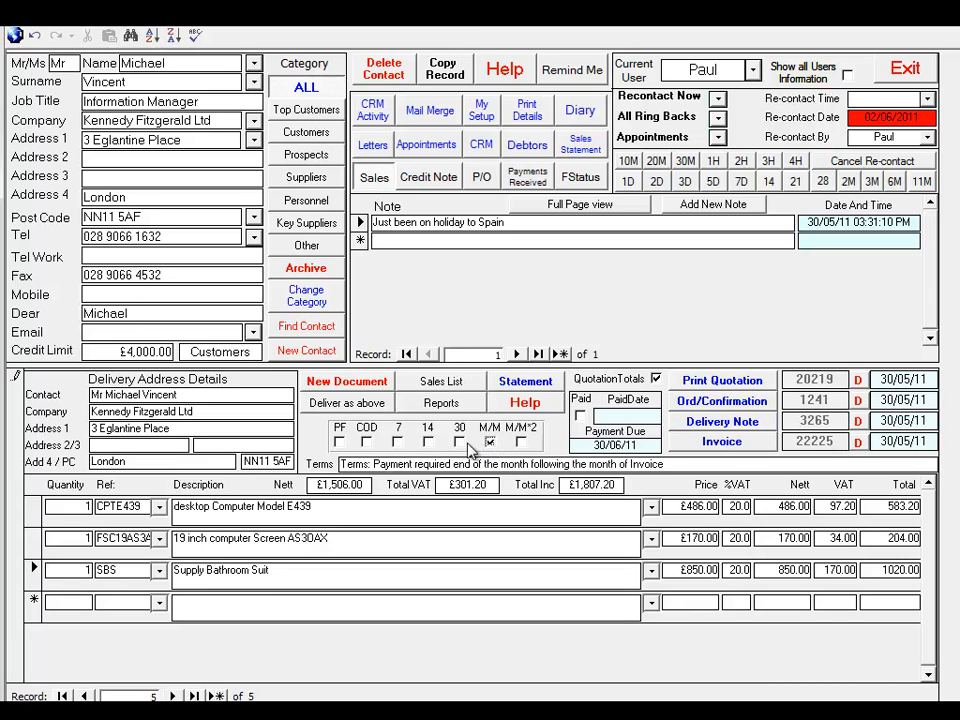
left_click(459, 443)
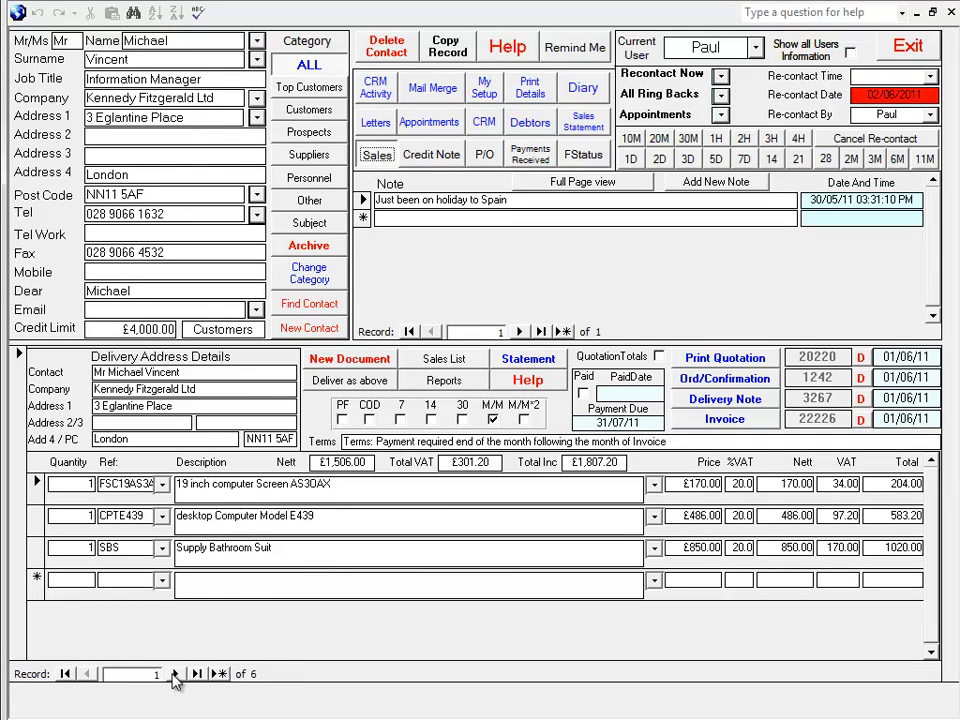
Page forward through the contact's sales documents from the first record to the last
left_click(175, 674)
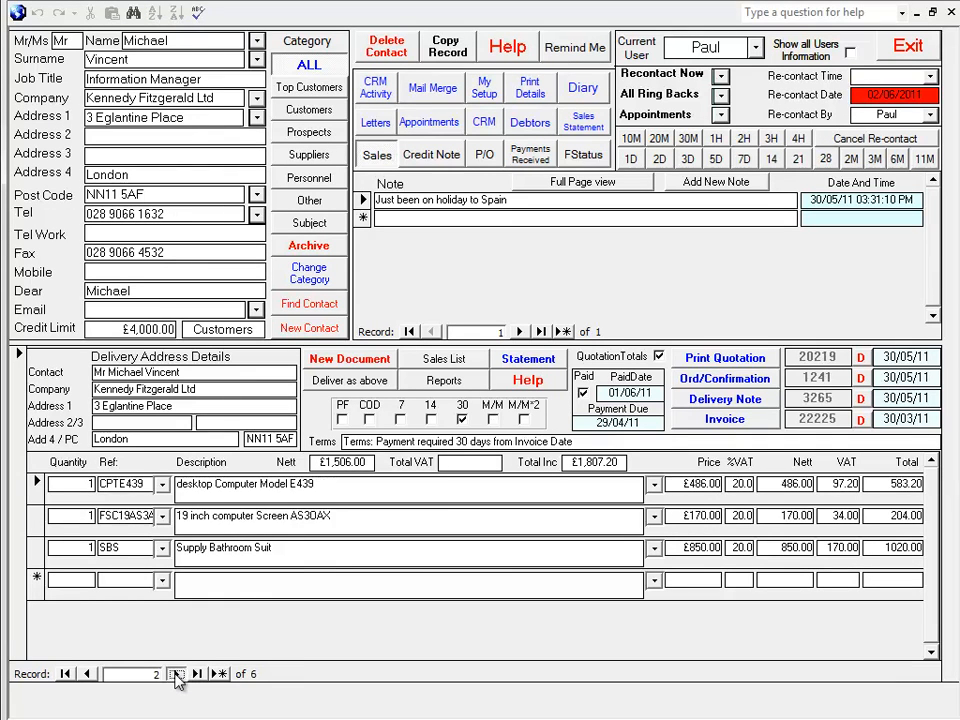
left_click(176, 674)
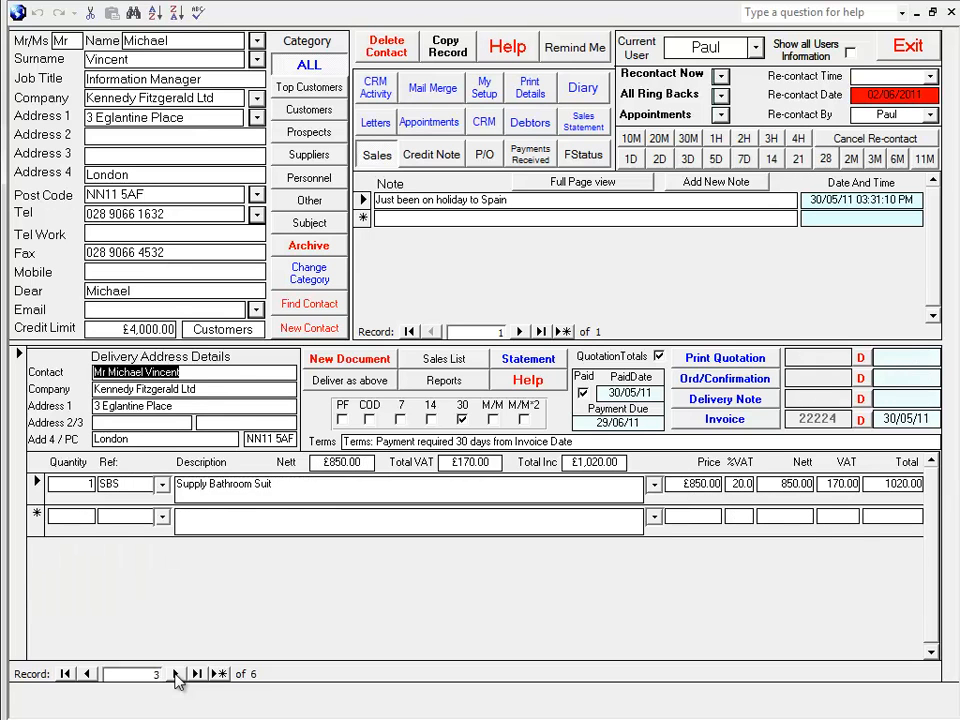
left_click(176, 674)
left_click(176, 674)
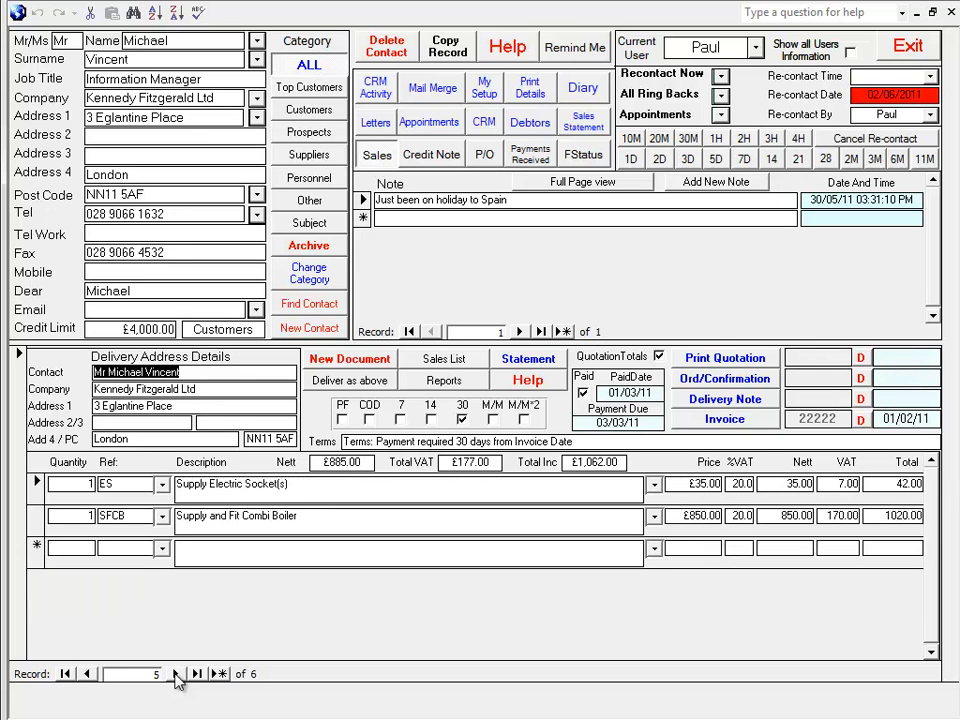
left_click(176, 674)
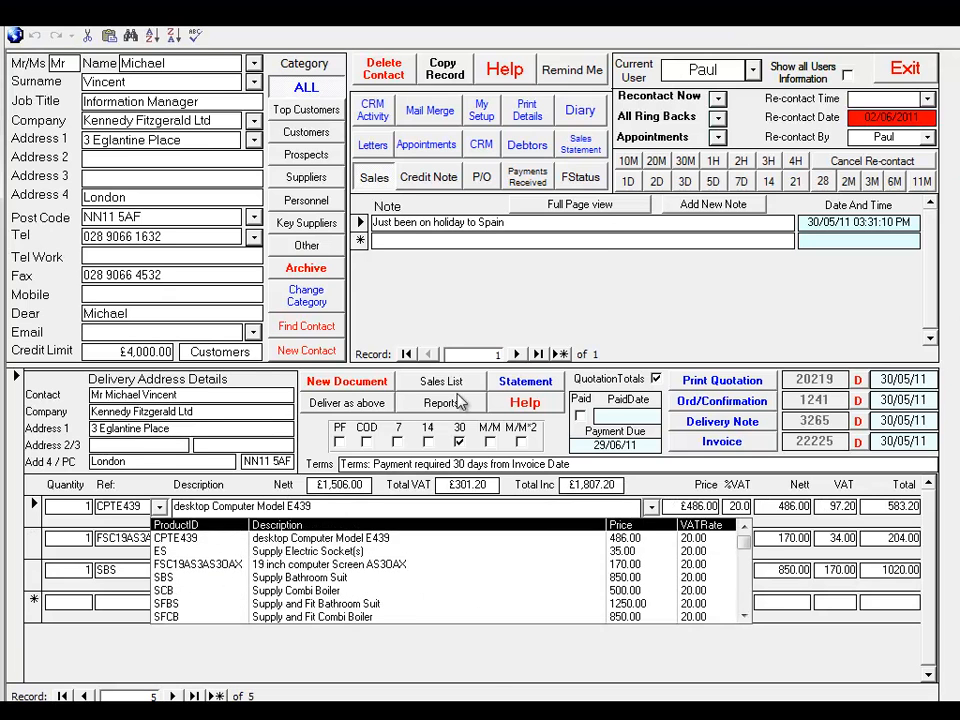
Open the product list from the sales document to review its items, and close it
left_click(455, 381)
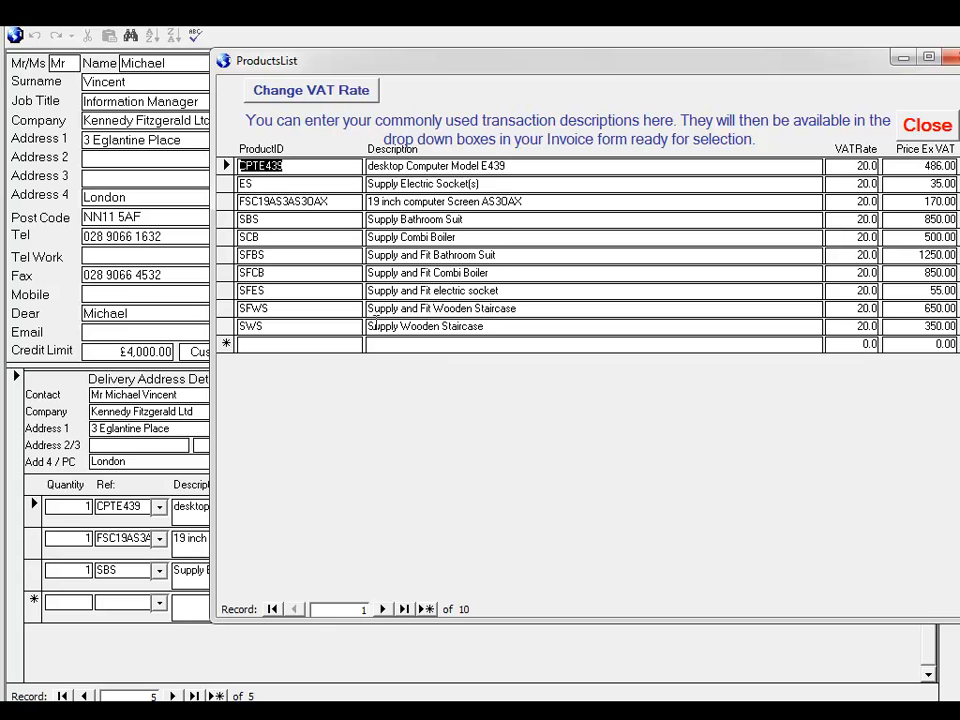
left_click(923, 125)
Open the sales reports and filter the sales by this month, last month and the chosen dates 30/05/10 to 30/05/11
left_click(437, 404)
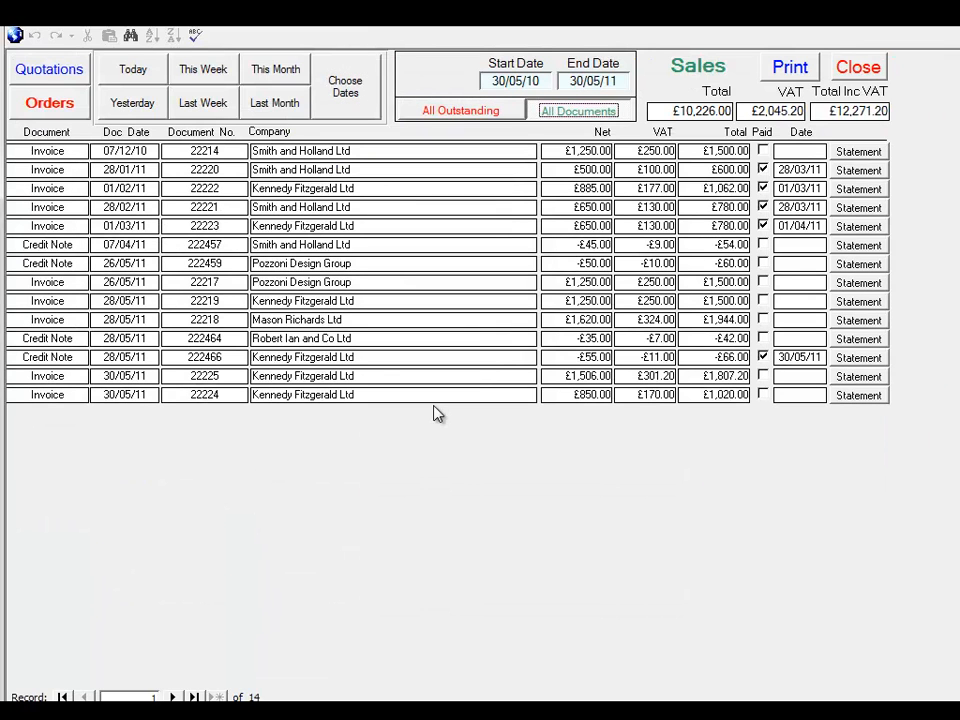
left_click(345, 85)
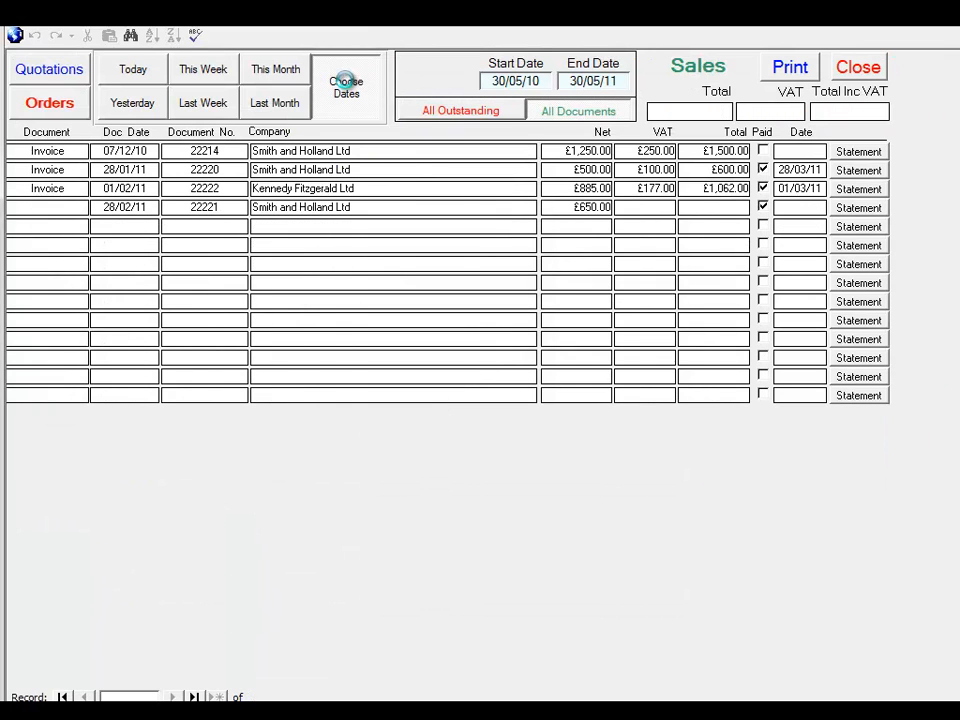
left_click(268, 77)
left_click(275, 102)
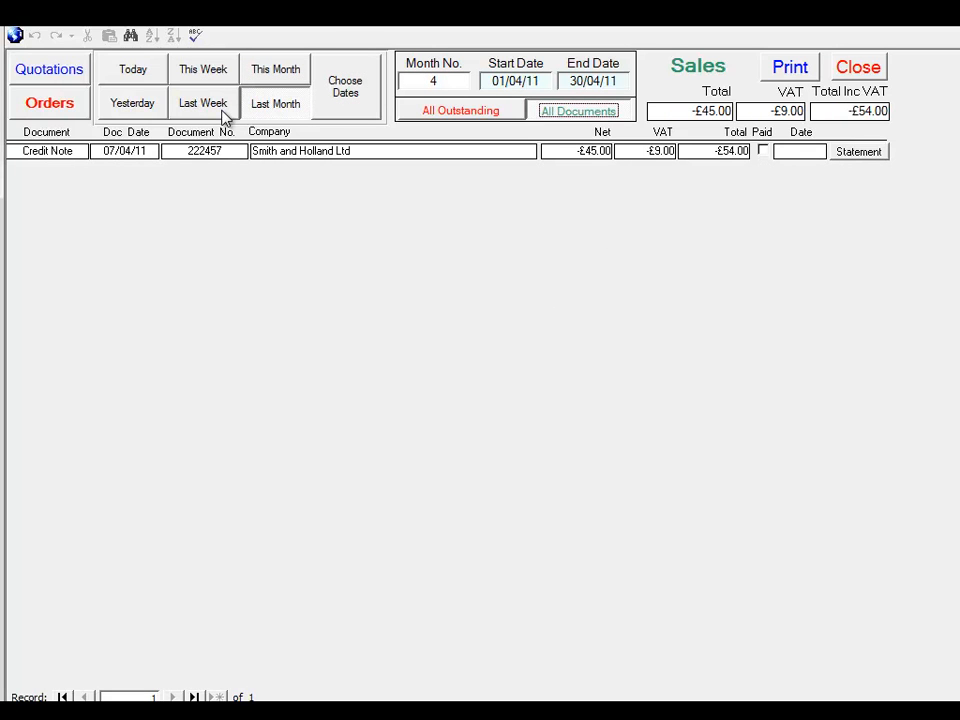
left_click(326, 105)
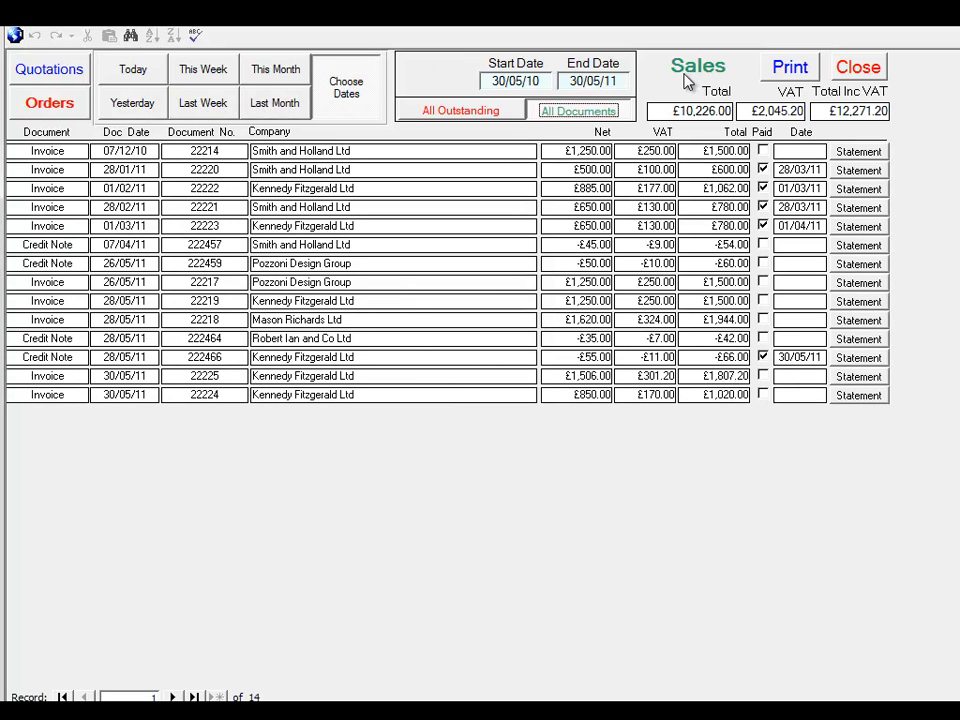
Look over the Quotations and Orders reports for the same period, and return to the Sales report
left_click(70, 67)
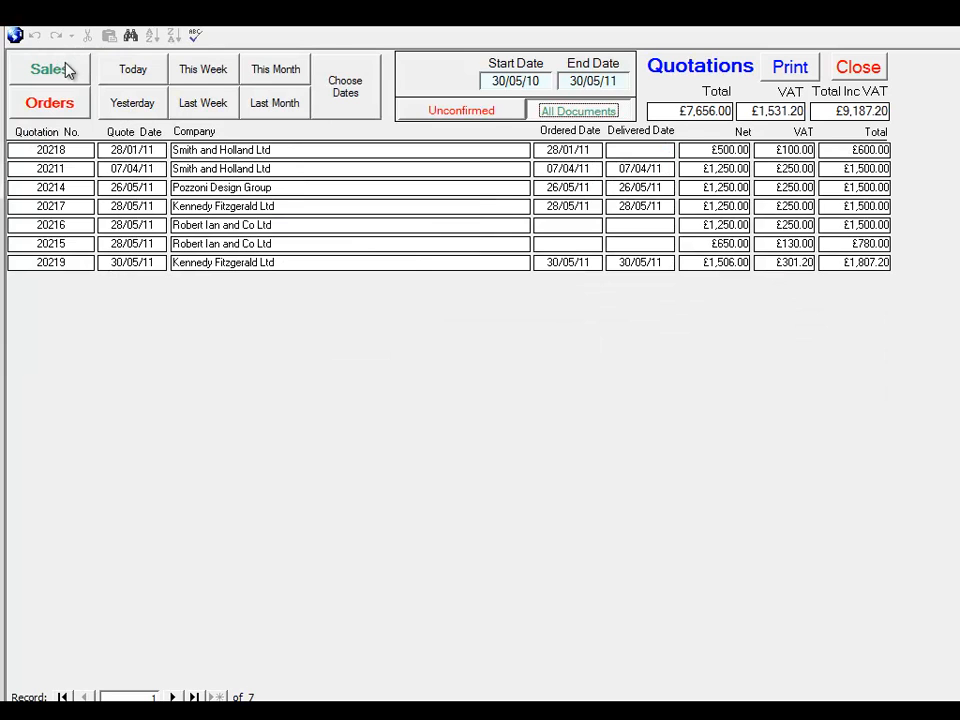
left_click(49, 102)
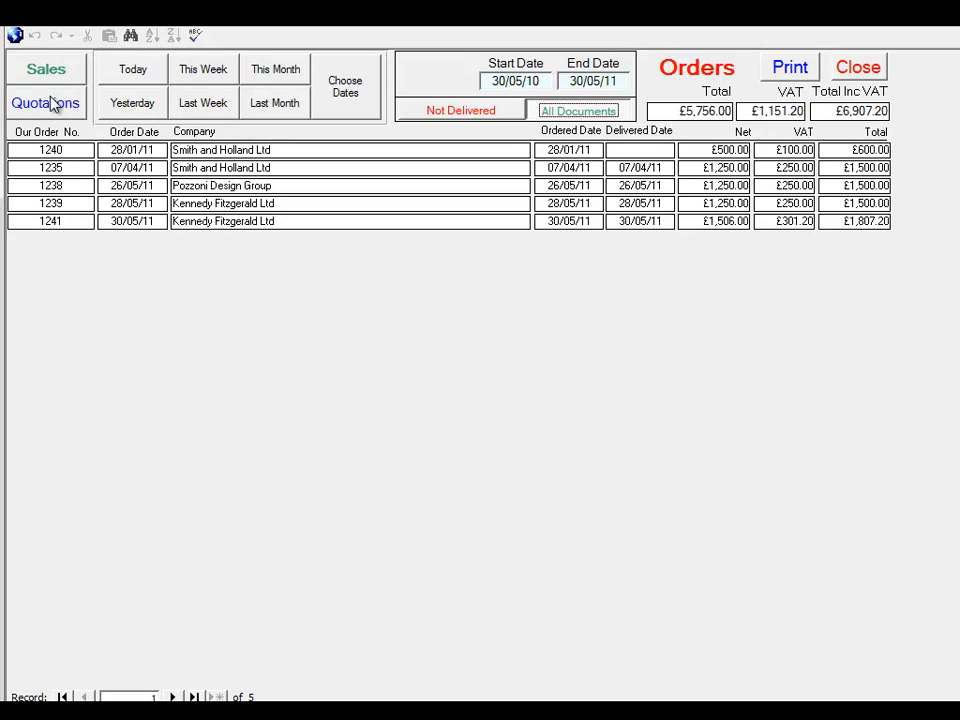
left_click(50, 68)
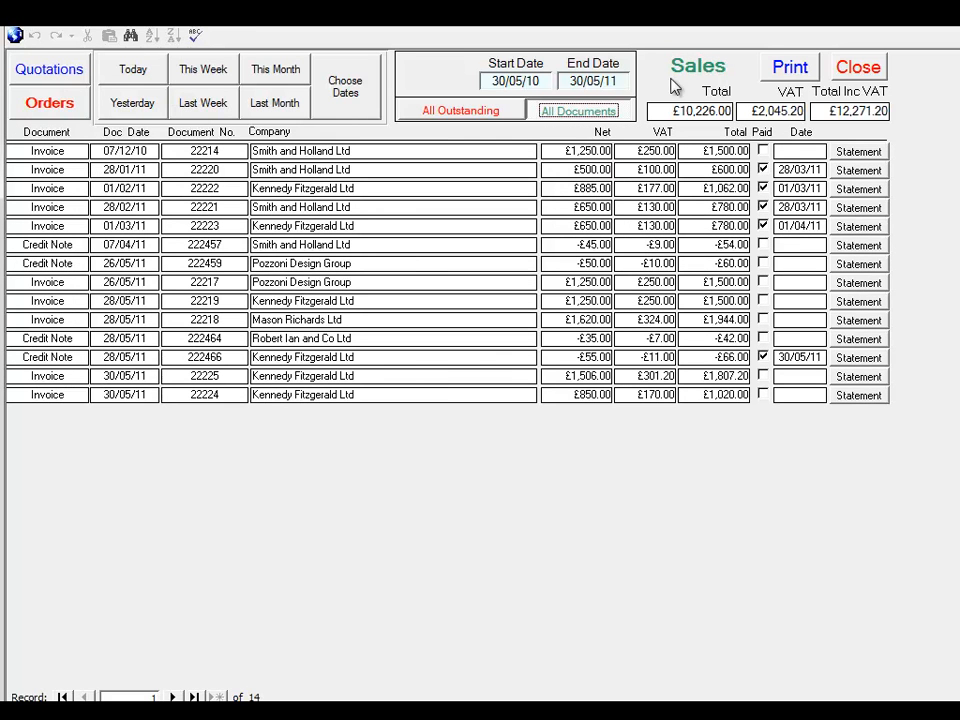
Preview the printable Sales report at 100%, and close both the preview and the reports
left_click(789, 69)
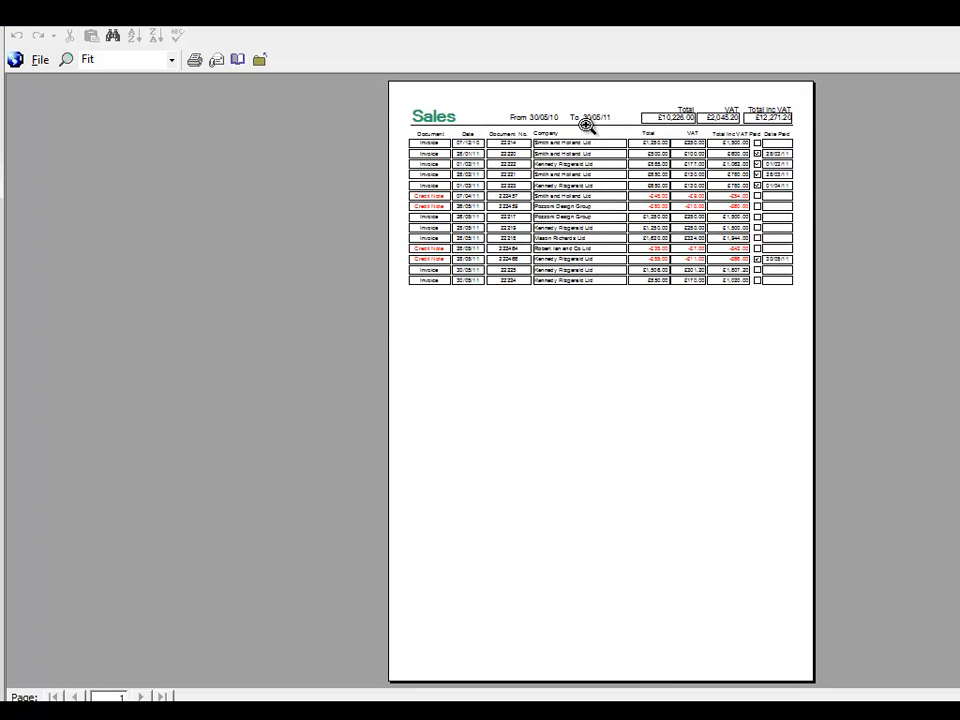
left_click(580, 122)
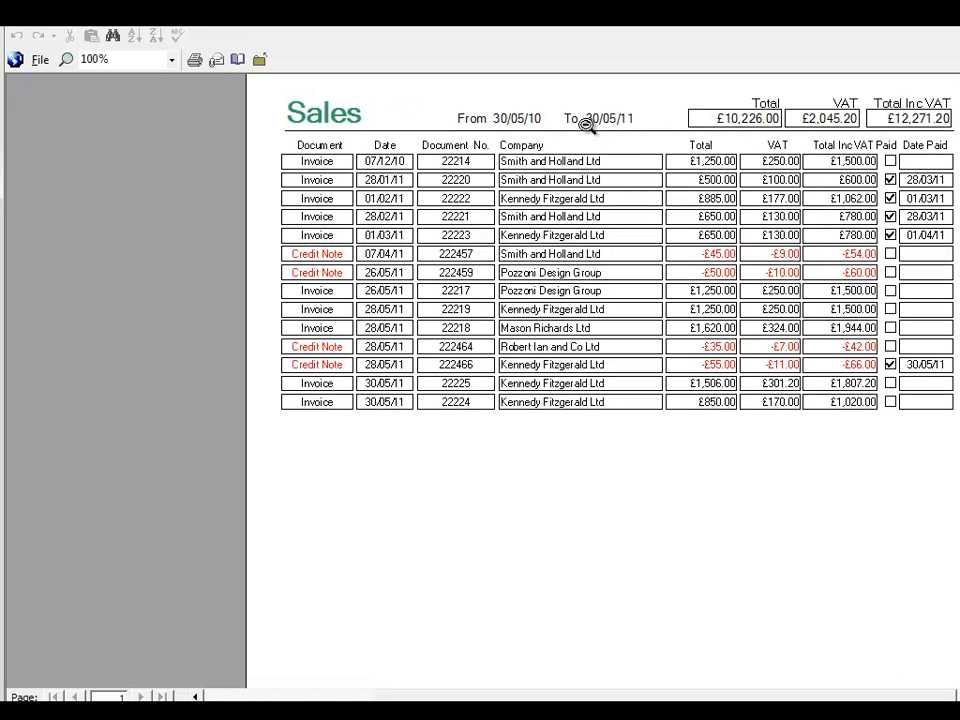
left_click(587, 122)
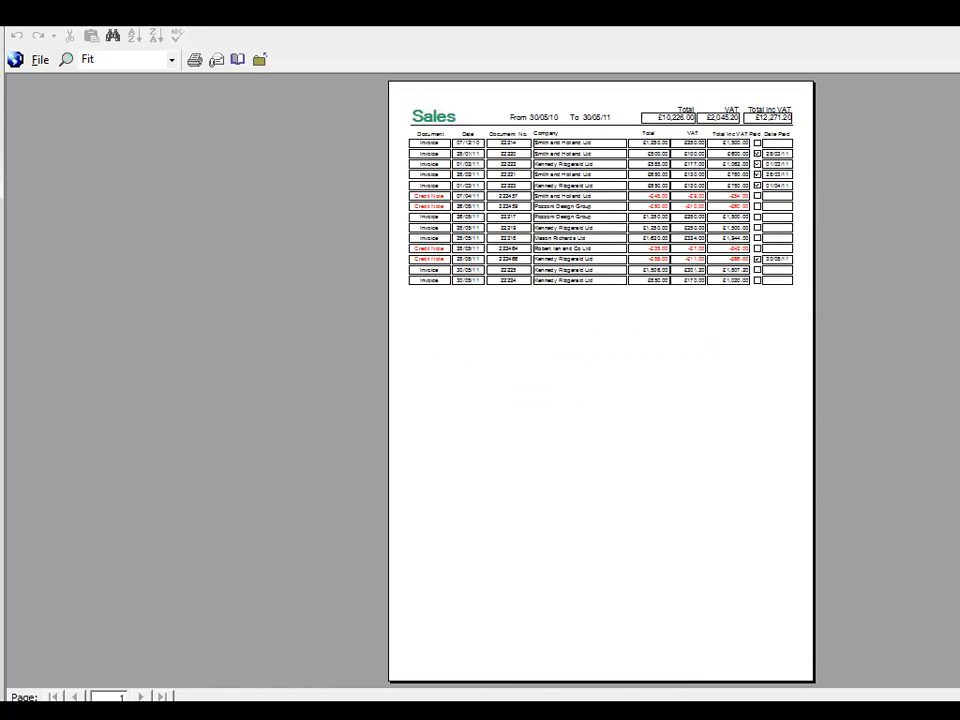
key("Escape")
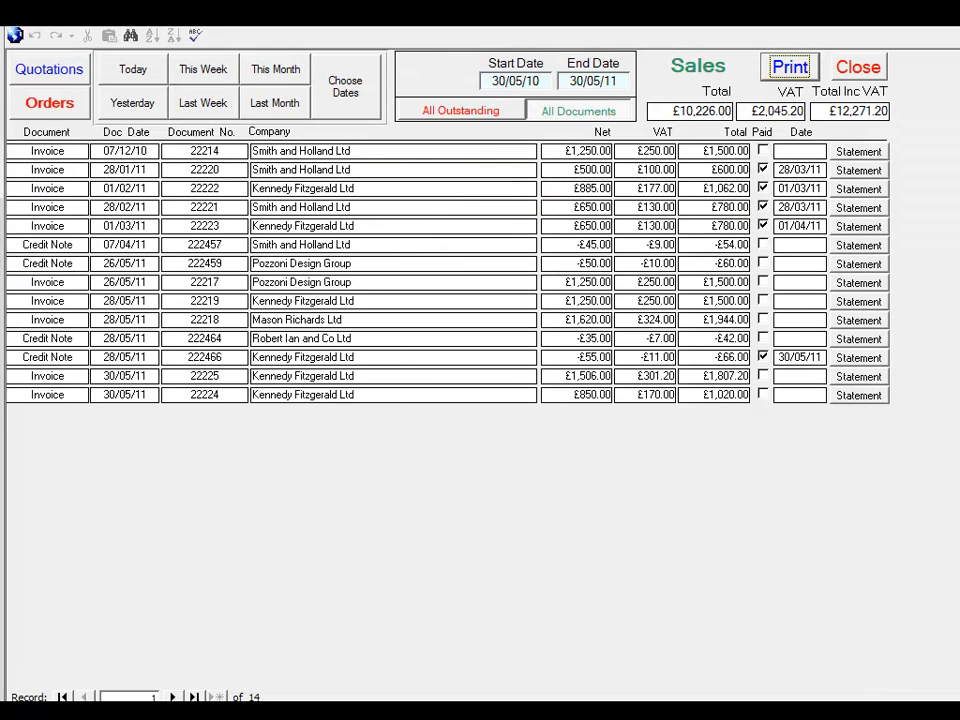
left_click(857, 68)
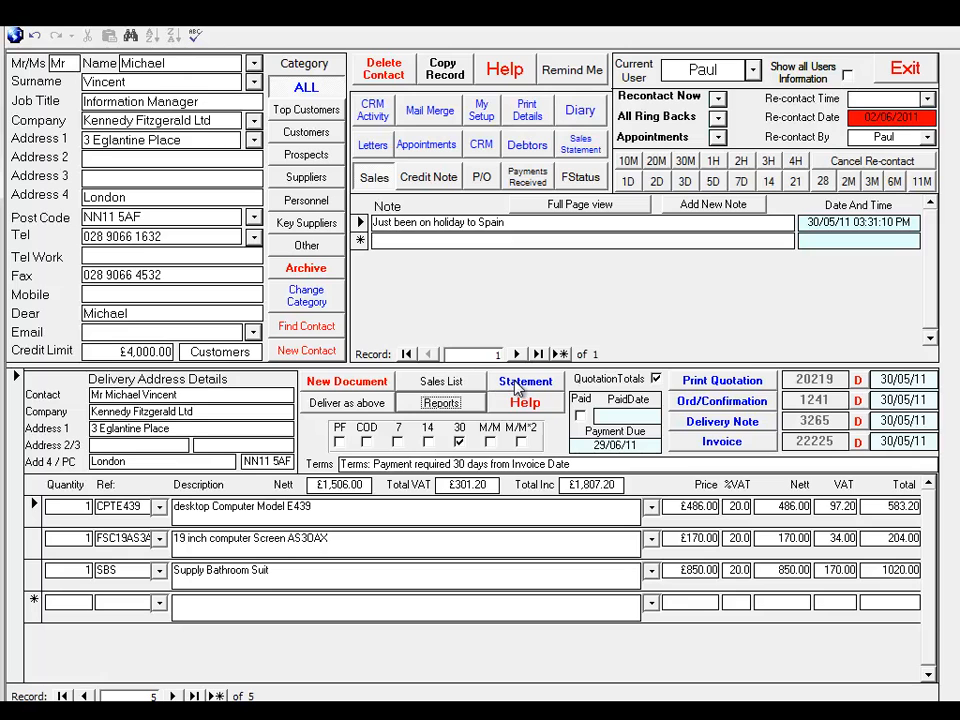
Preview the contact's account statement at 100%, and close it
left_click(579, 150)
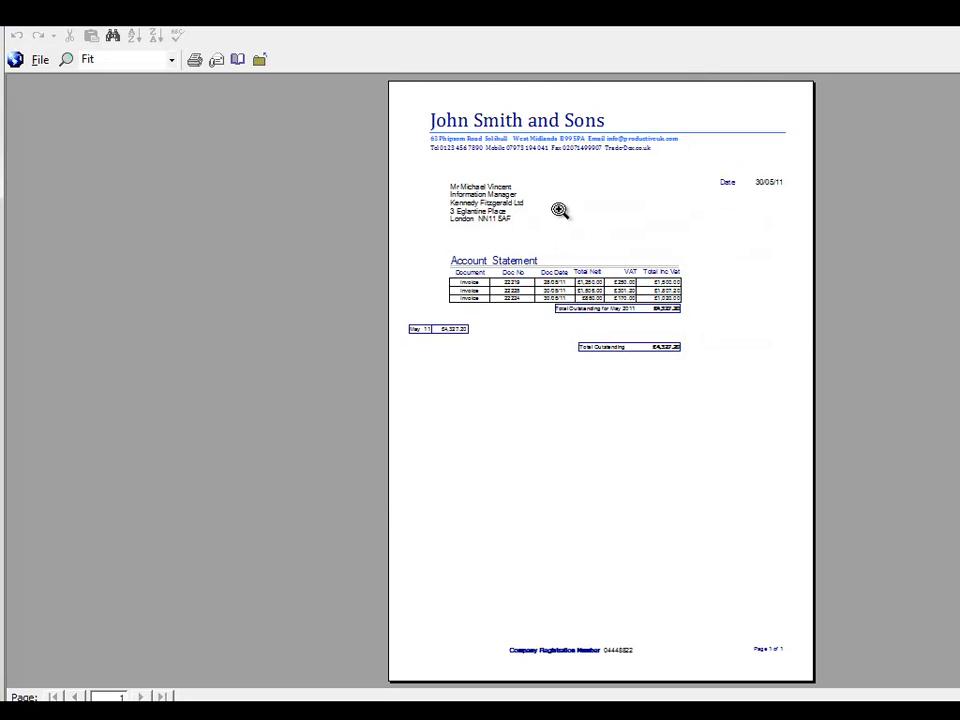
left_click(560, 264)
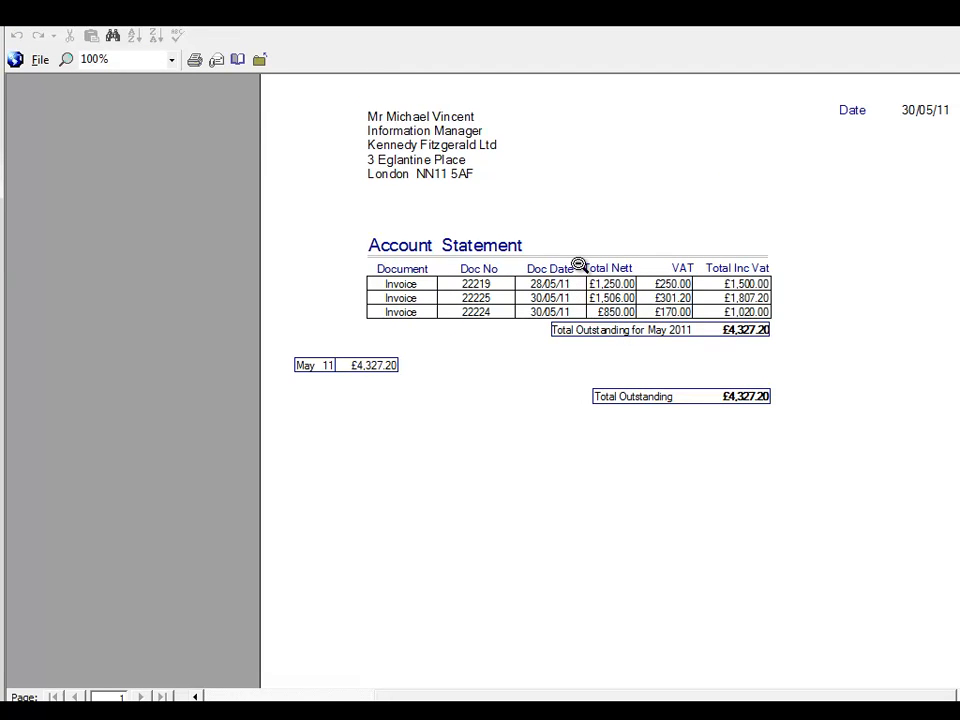
left_click(578, 264)
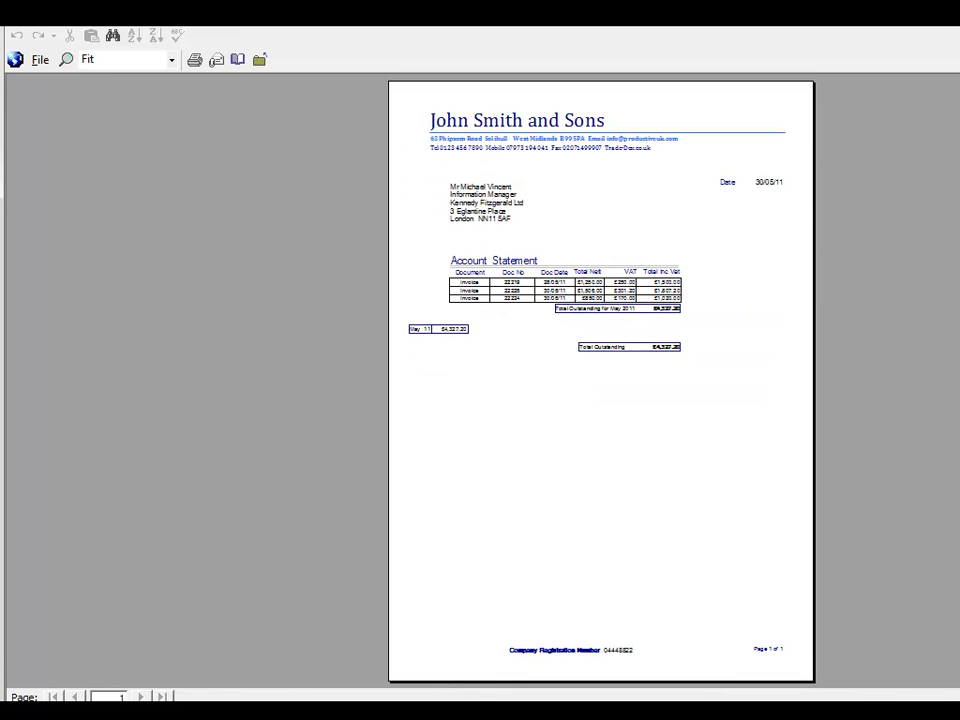
key("Escape")
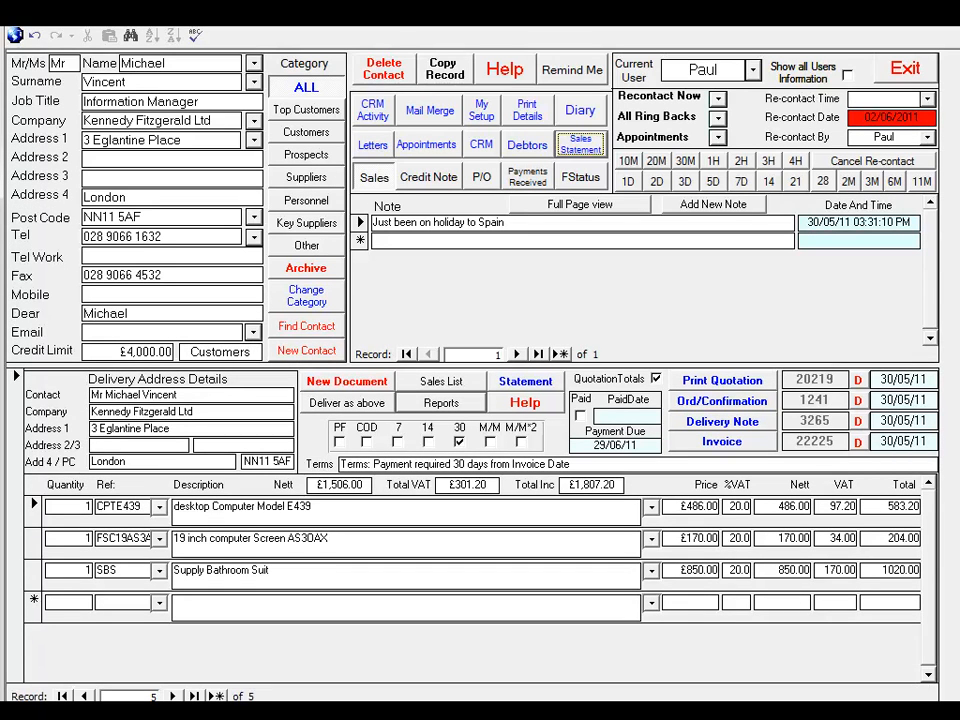
Delete the quotation number and date from the sales document, regenerate the quotation, and close its preview
left_click(858, 381)
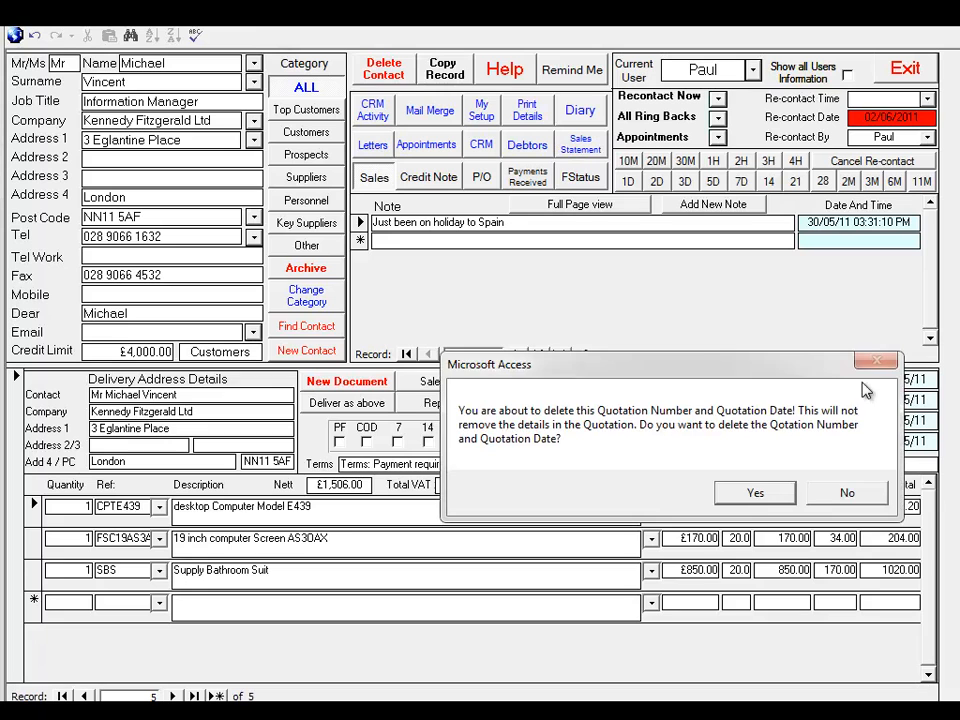
left_click(755, 494)
left_click(724, 381)
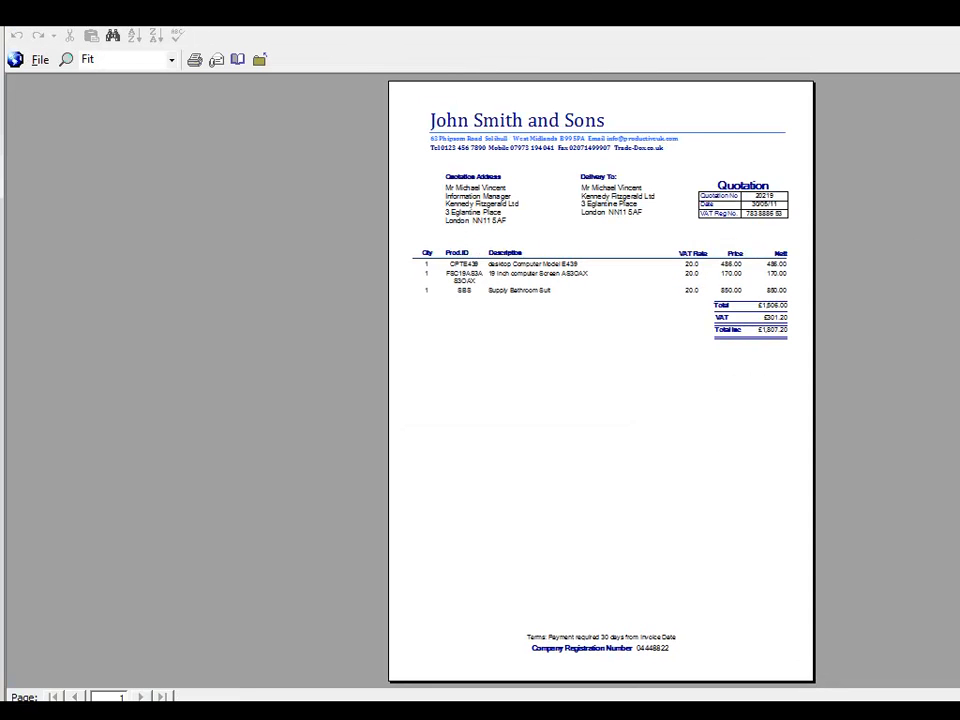
key("Escape")
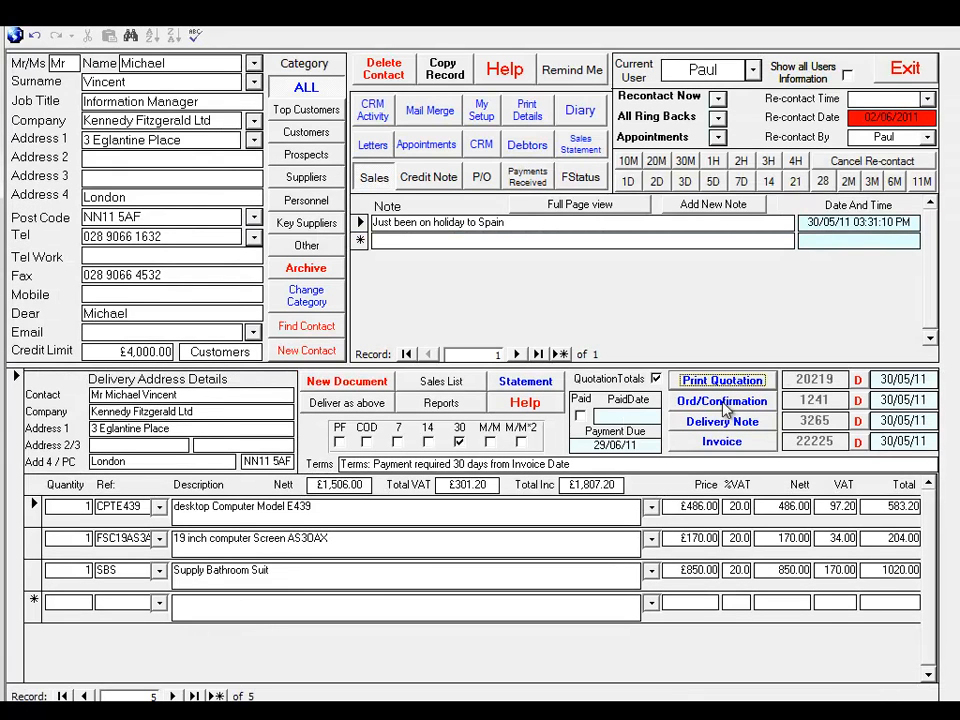
left_click(18, 422)
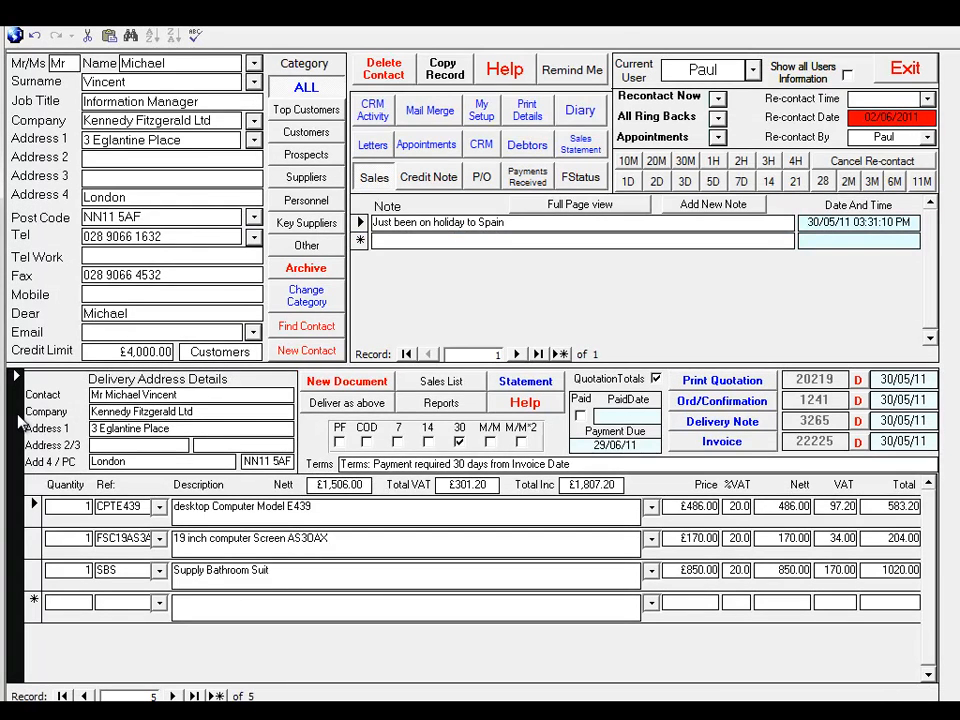
left_click(151, 395)
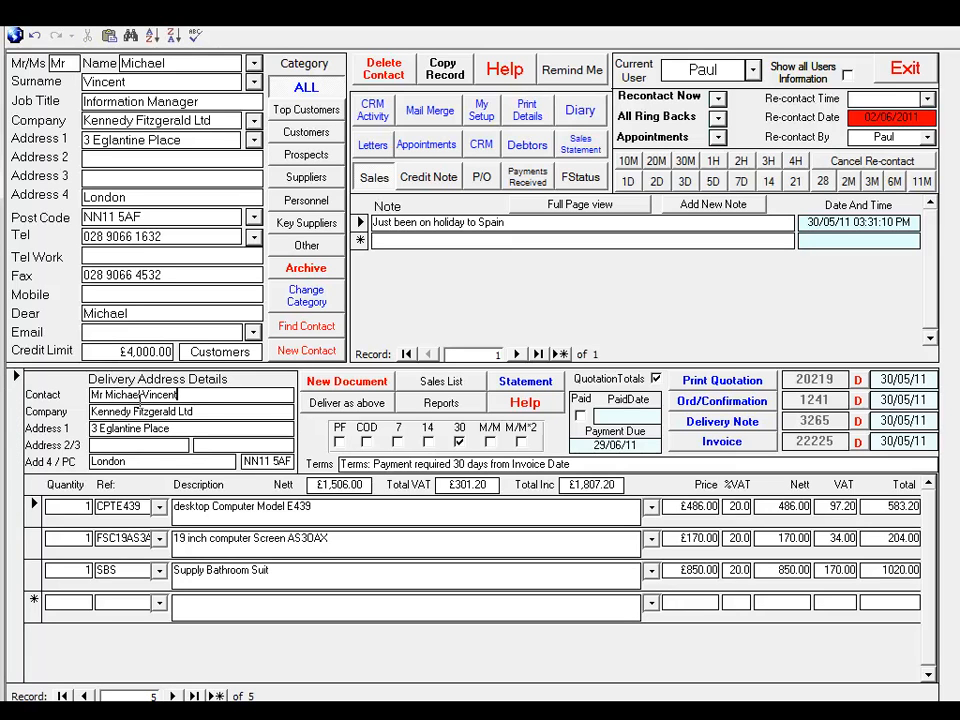
Create a new credit note document using the contact's own address for delivery, with the 19 inch computer Screen AS3OAX as its item
left_click(432, 186)
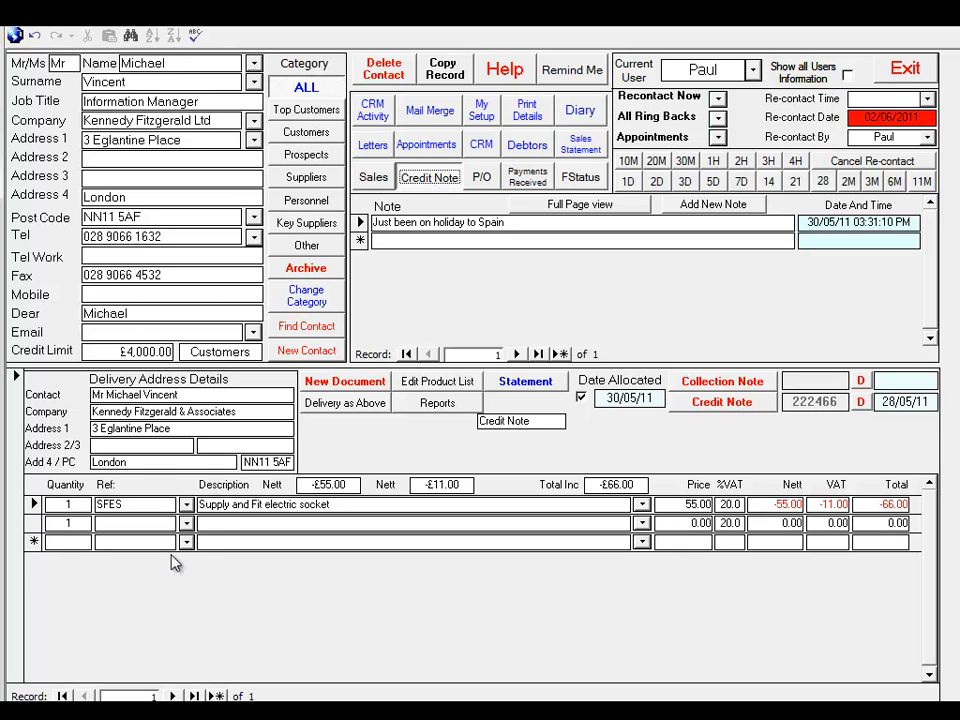
left_click(364, 388)
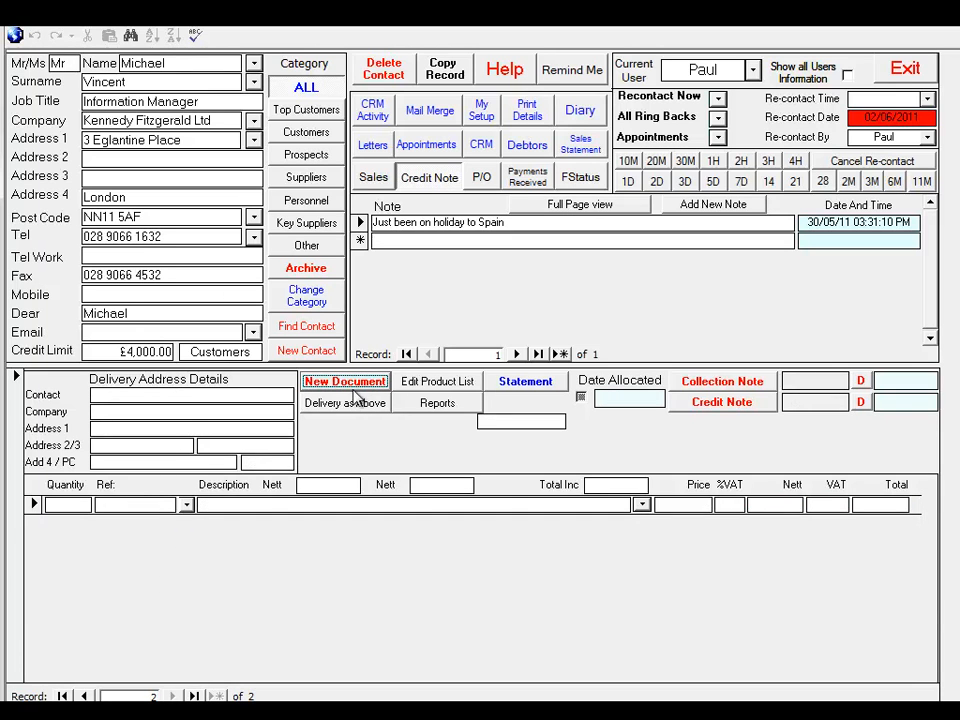
left_click(344, 403)
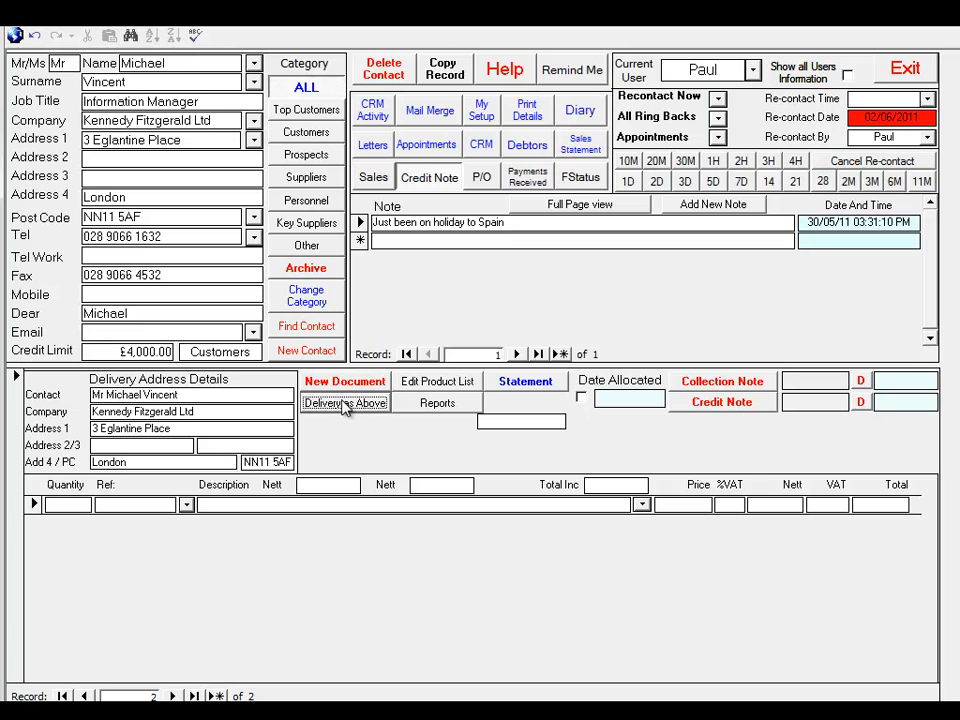
left_click(186, 504)
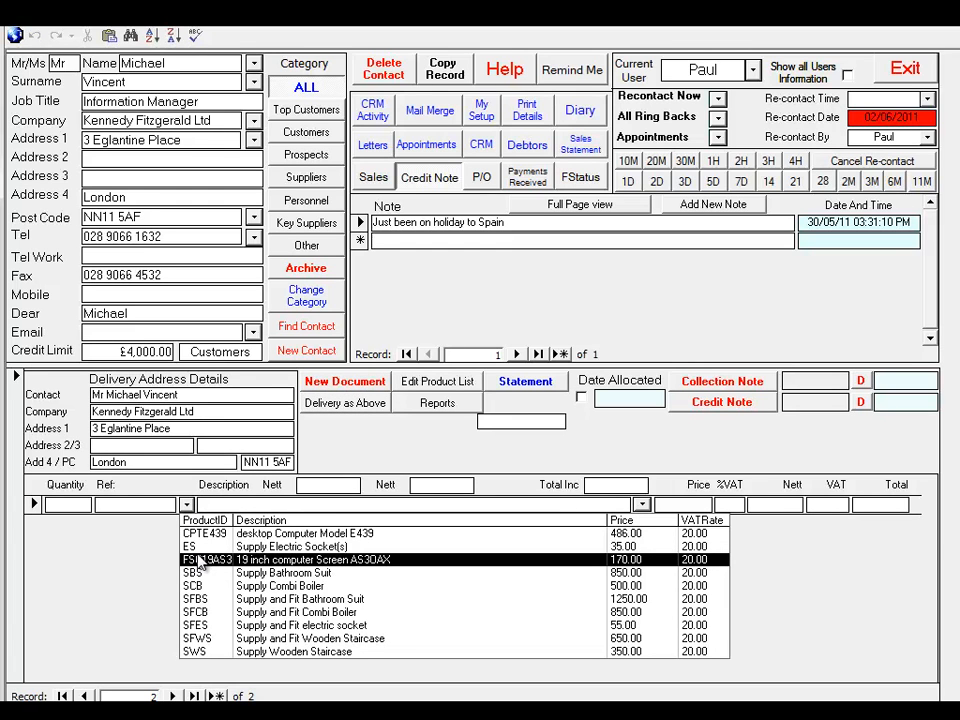
left_click(200, 562)
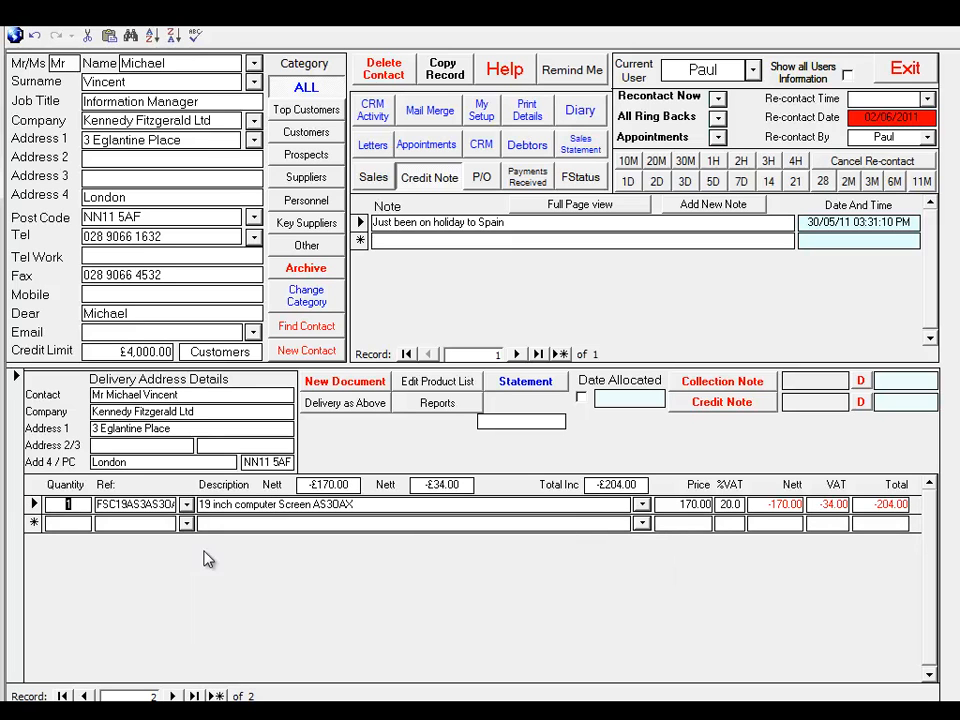
Generate the collection note and the credit note for the computer screen document, closing each printable preview
left_click(735, 386)
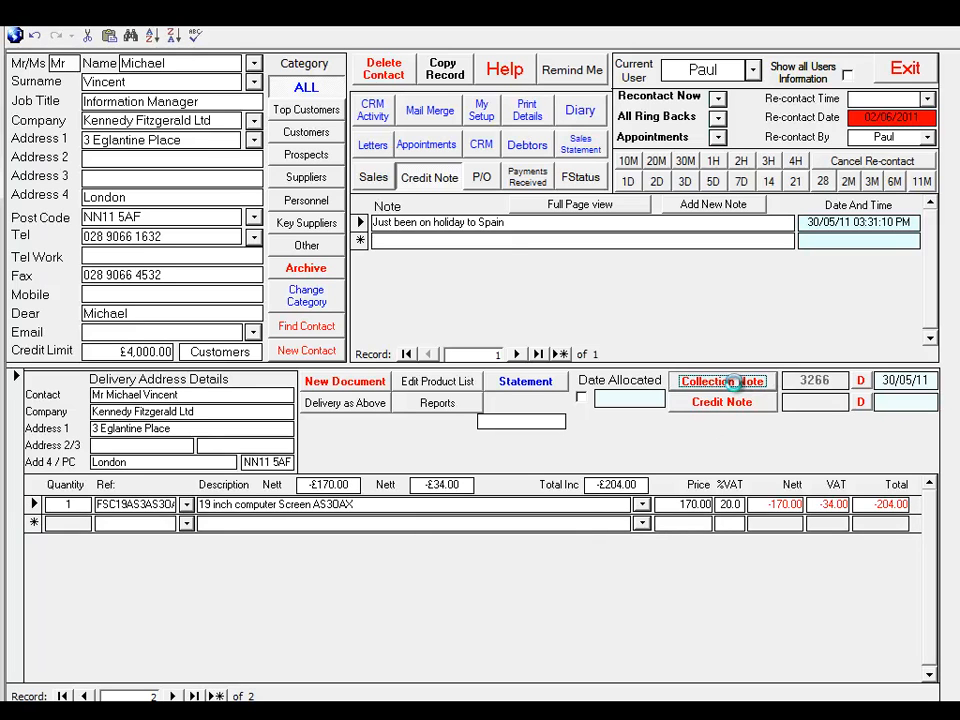
left_click(700, 150)
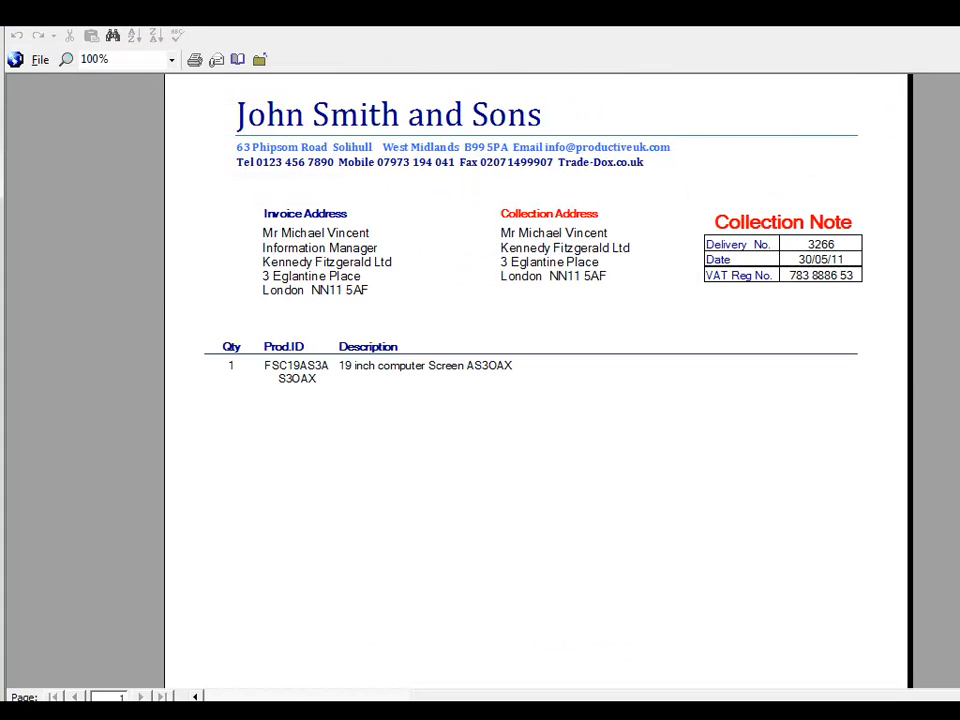
left_click(955, 59)
left_click(697, 411)
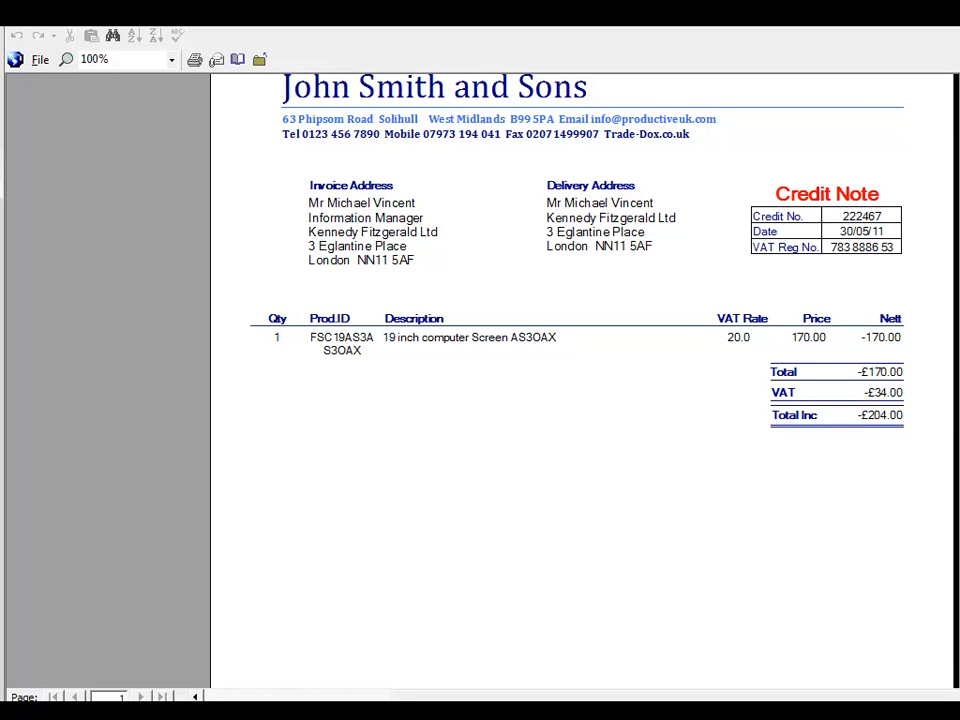
left_click(955, 59)
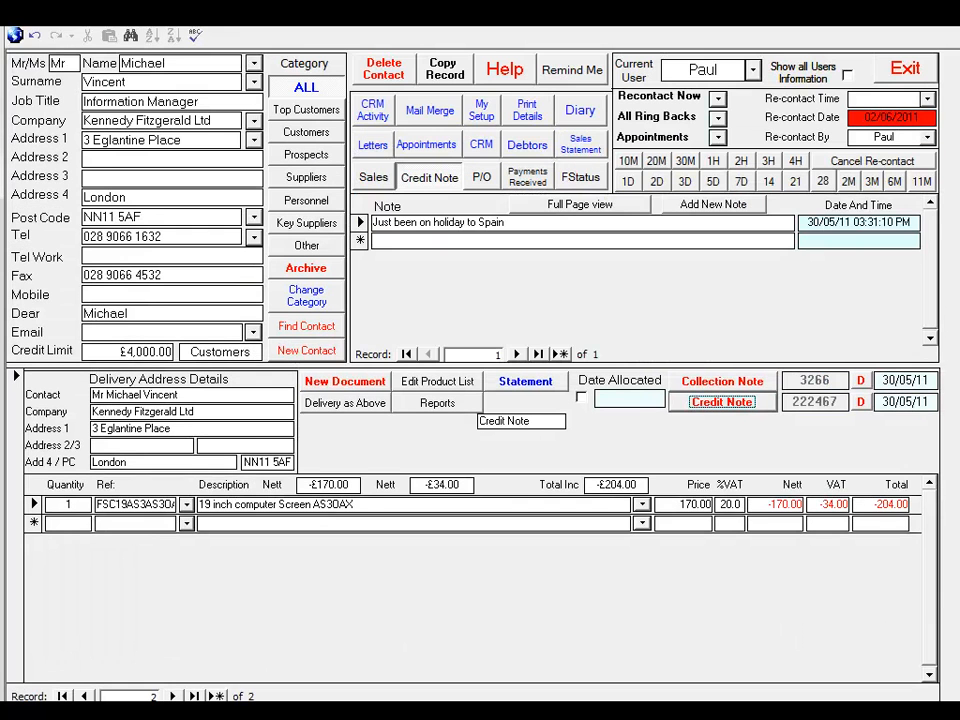
Record a new payment receipt for the contact with the details "Payment 2" and an amount received of £1,020.00
left_click(527, 180)
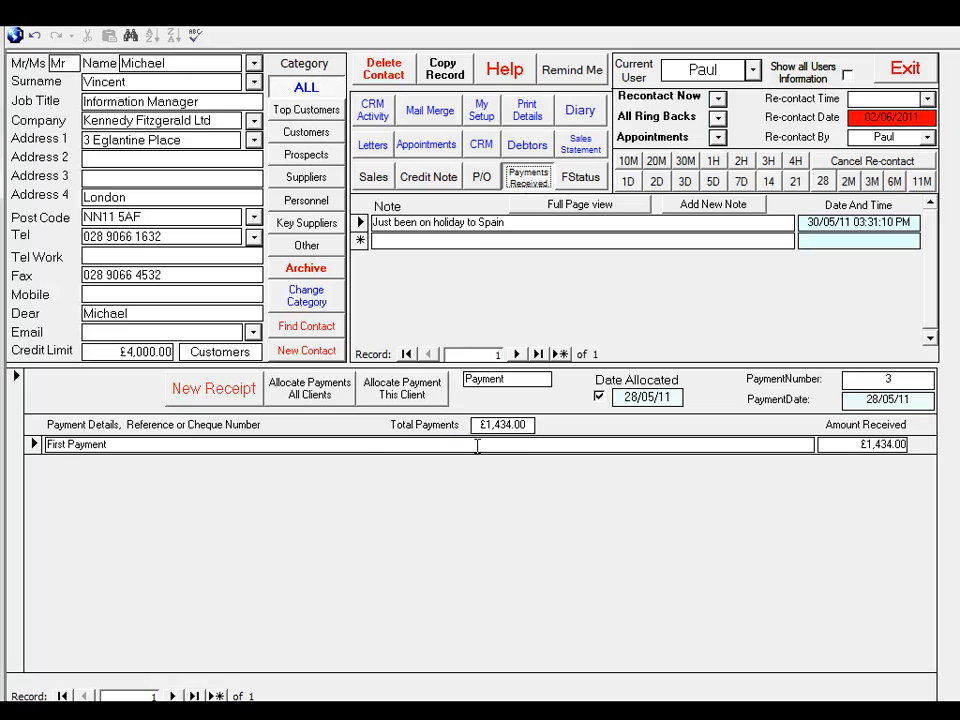
left_click(425, 394)
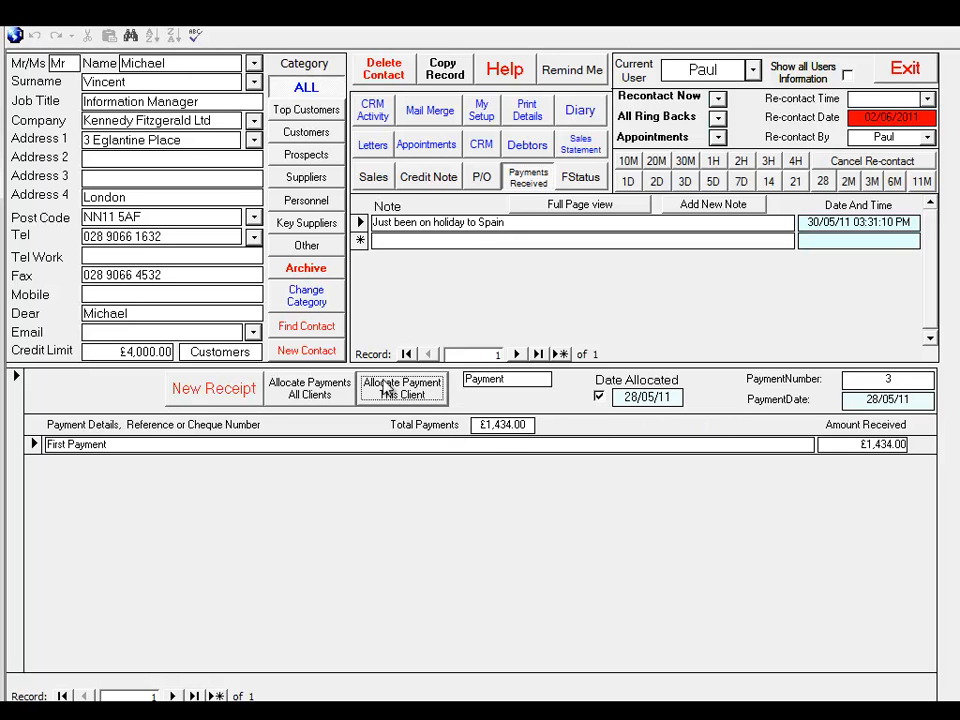
left_click(212, 392)
left_click(165, 444)
type("Payment 2")
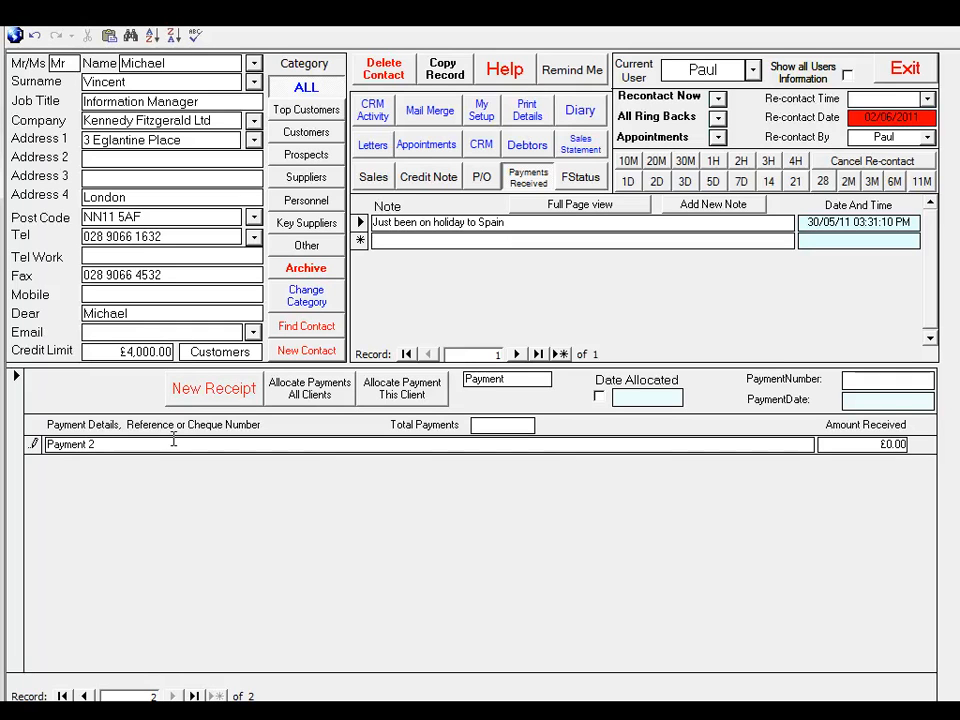
key("Tab")
type("1,0")
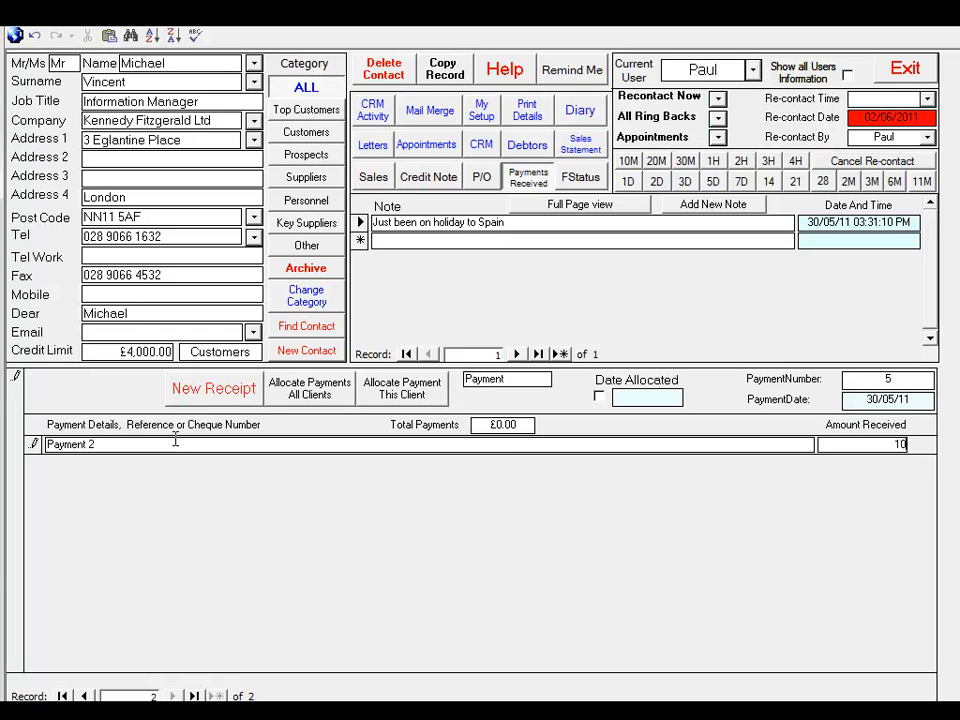
type("20")
key("Tab")
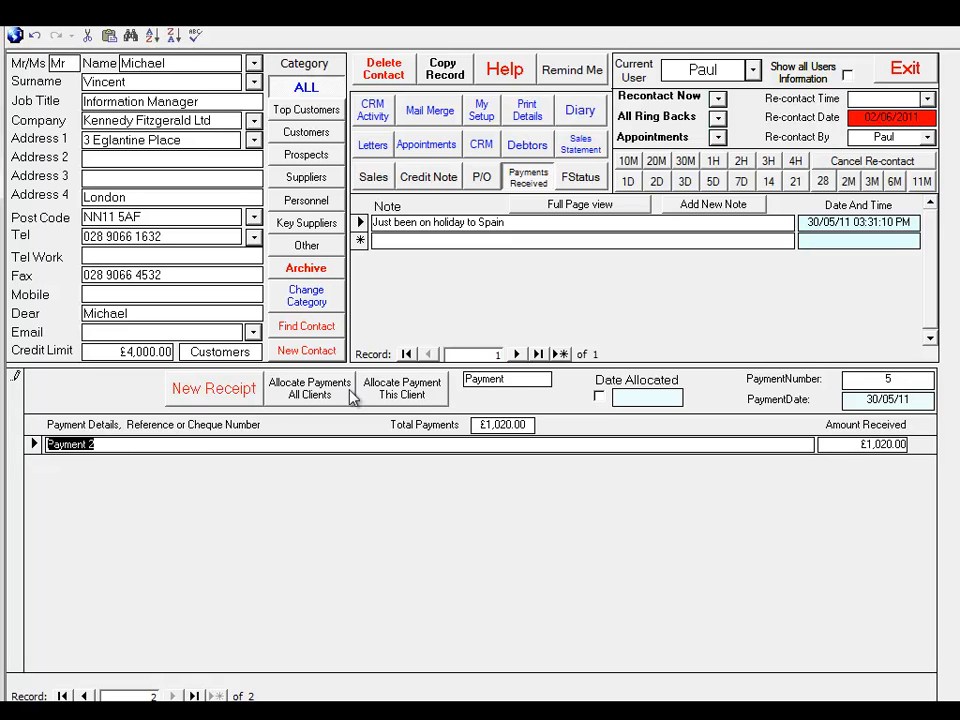
Allocate this client's £1,020.00 payment by marking it and the £1,020.00 invoice as paid, list all outstanding documents, and close the allocation
left_click(405, 394)
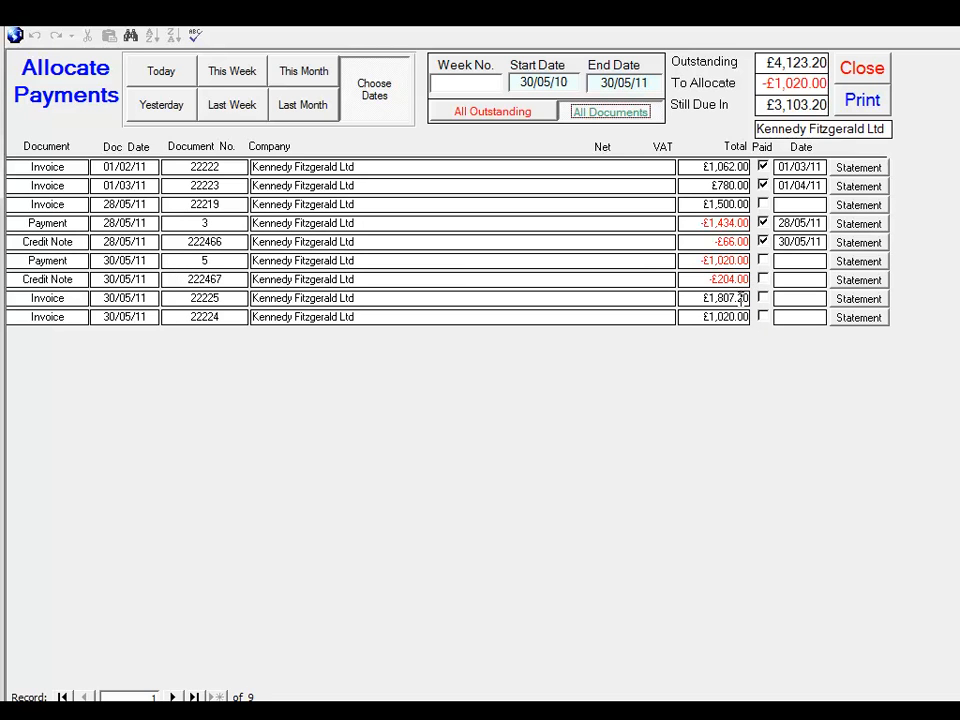
left_click(763, 261)
left_click(763, 317)
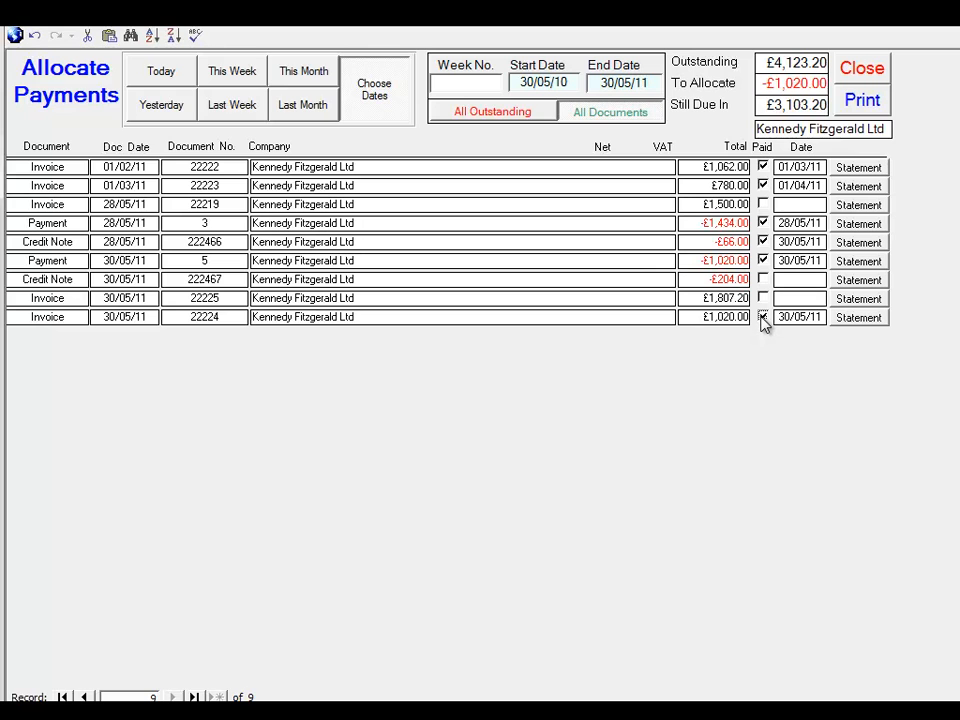
left_click(491, 112)
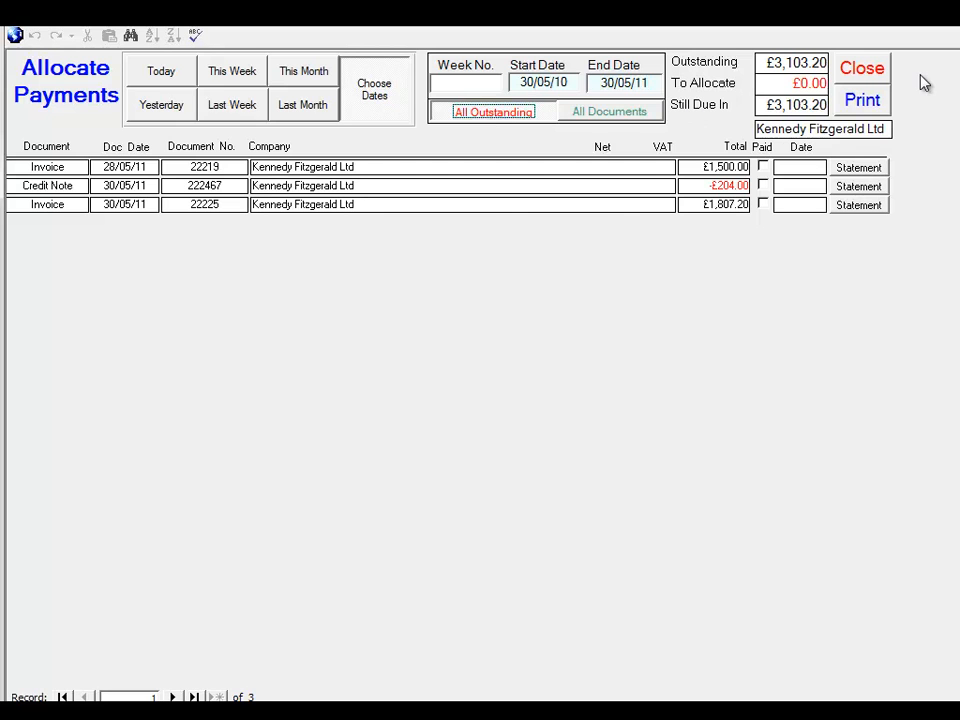
left_click(872, 71)
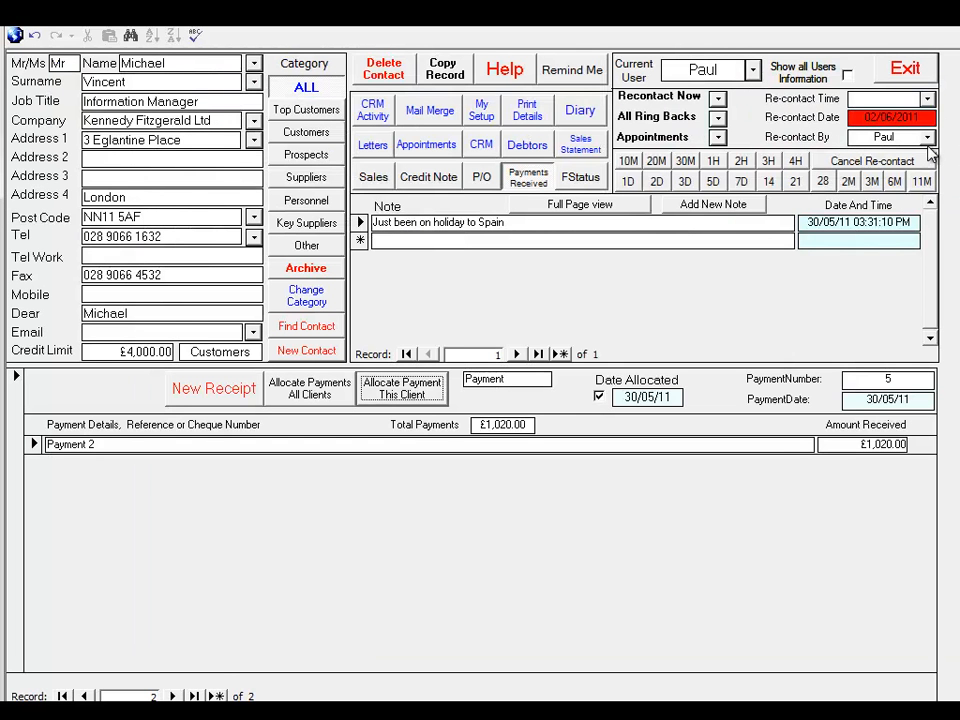
Review the debtors for last month, this month, this week and the chosen date range, limiting the last view to all outstanding documents
left_click(522, 146)
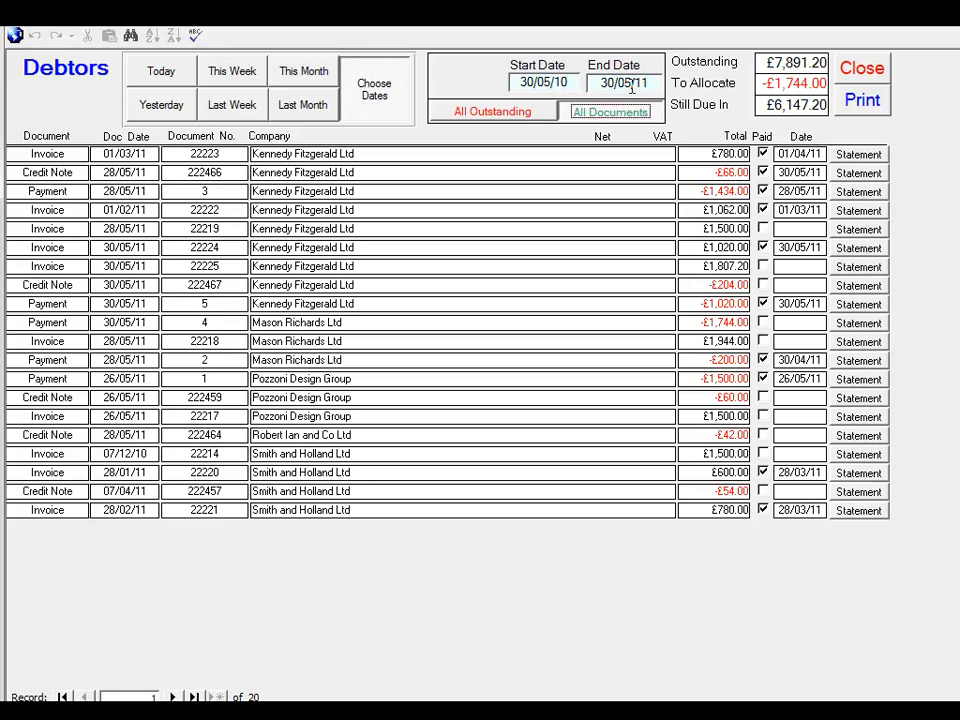
left_click(304, 104)
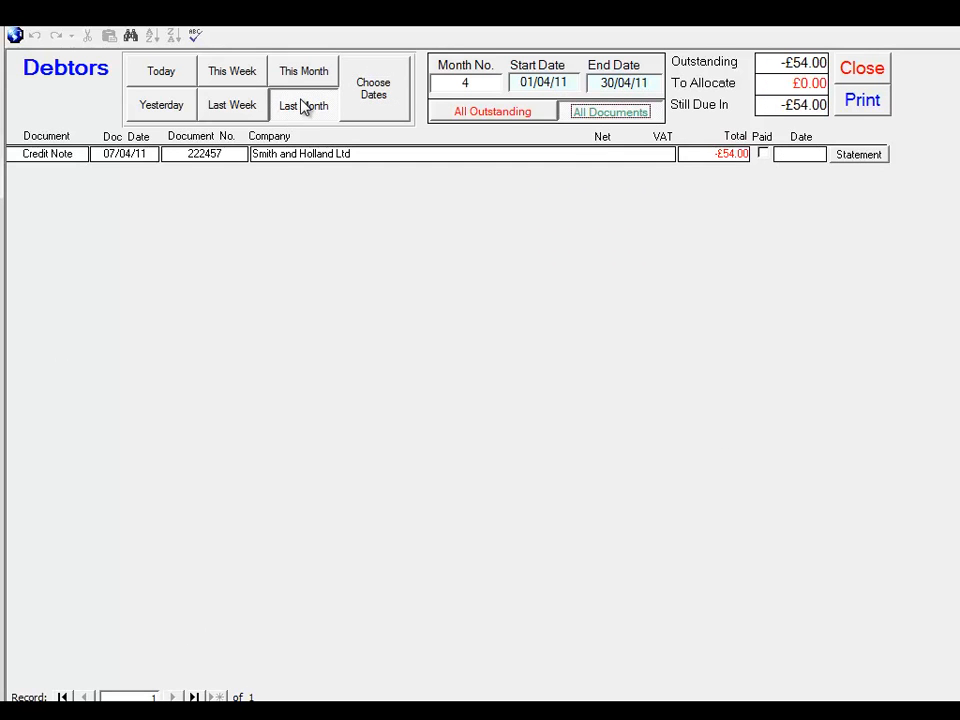
left_click(306, 81)
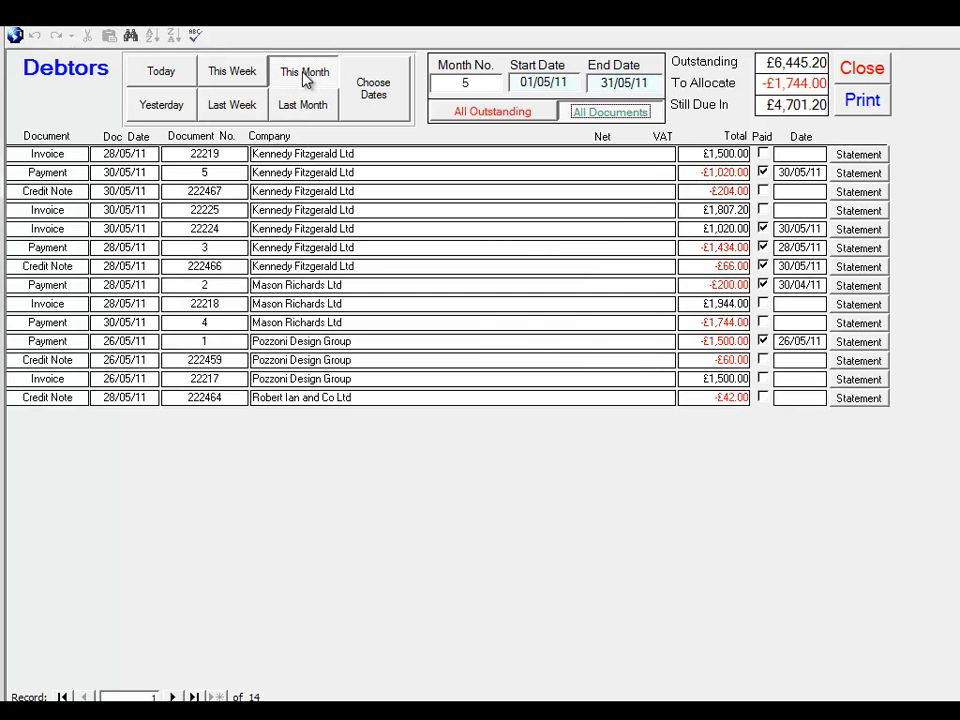
left_click(255, 77)
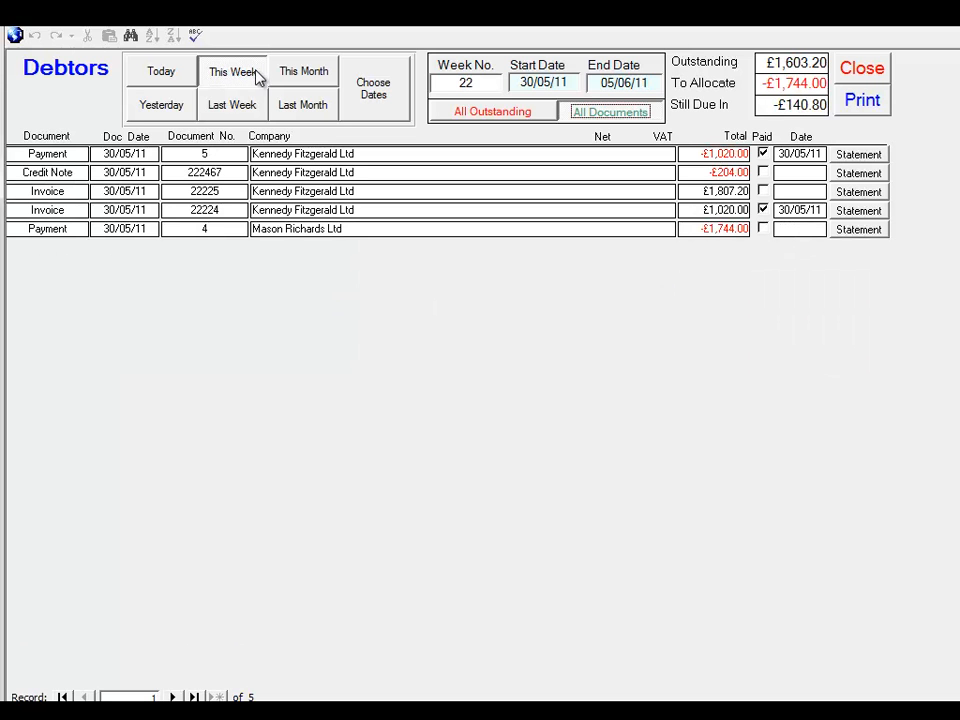
left_click(372, 90)
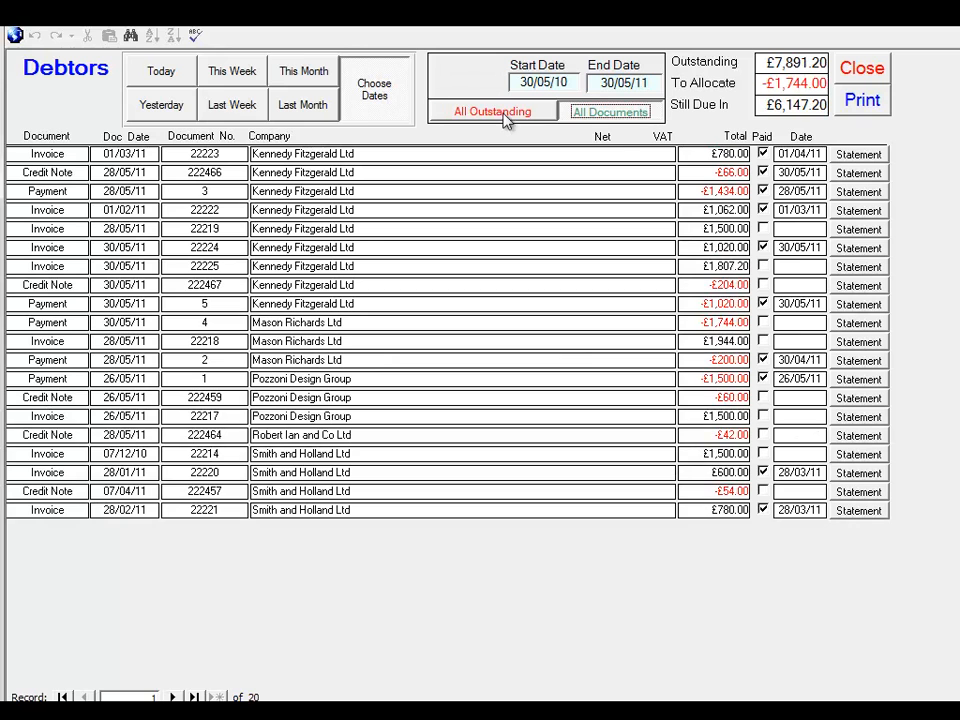
left_click(517, 118)
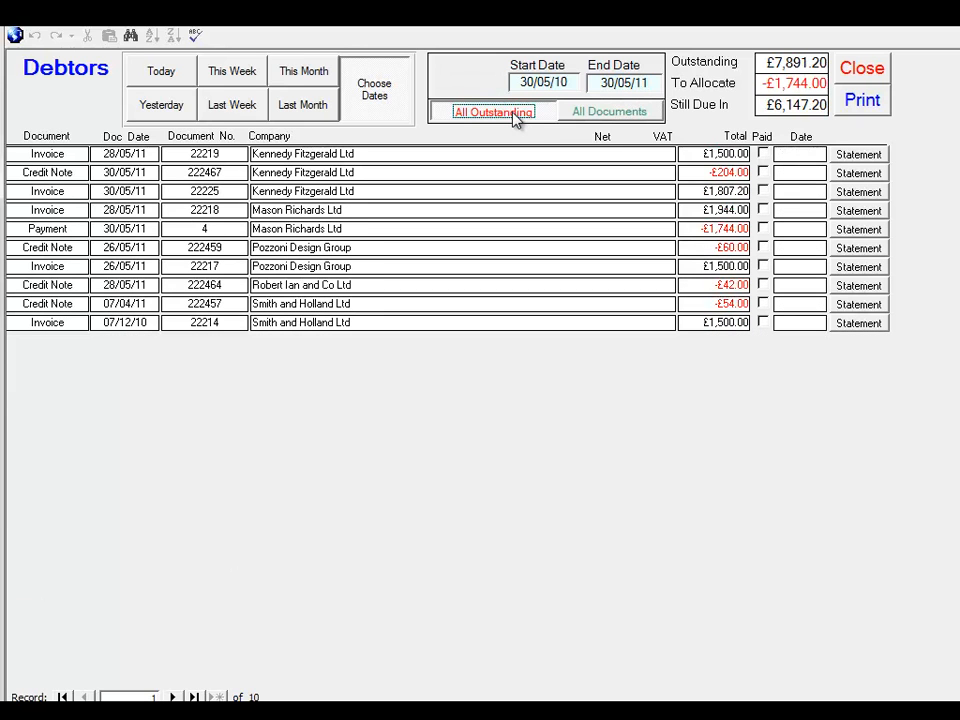
Mark the £1,807.20 Kennedy Fitzgerald Ltd and £1,944.00 Mason Richards Ltd invoices as paid, and clear both marks again
left_click(763, 191)
left_click(763, 210)
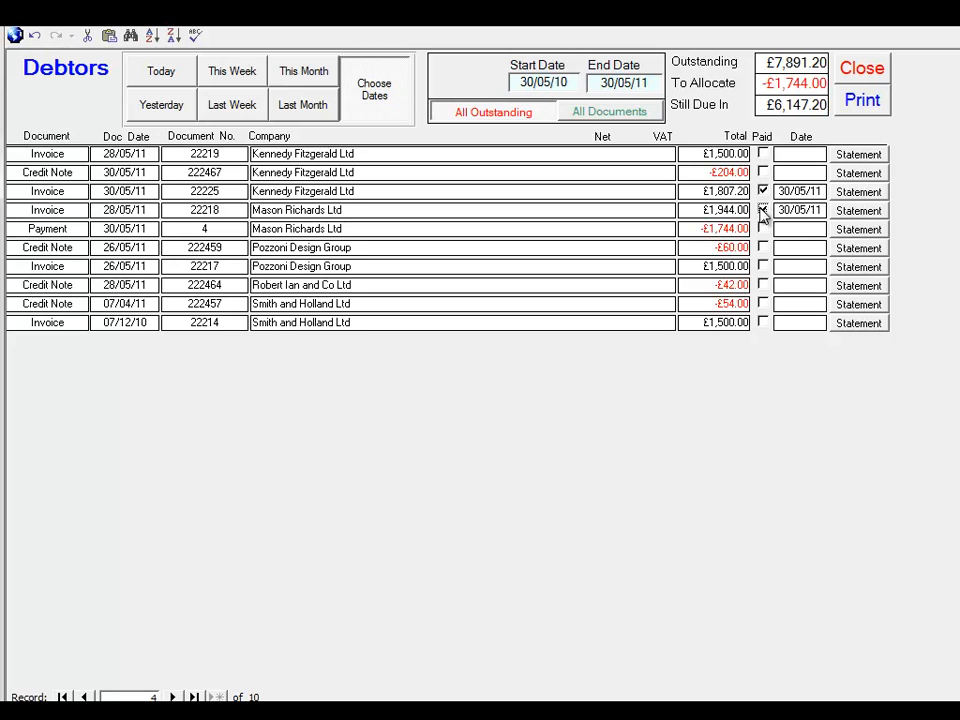
left_click(763, 210)
left_click(763, 191)
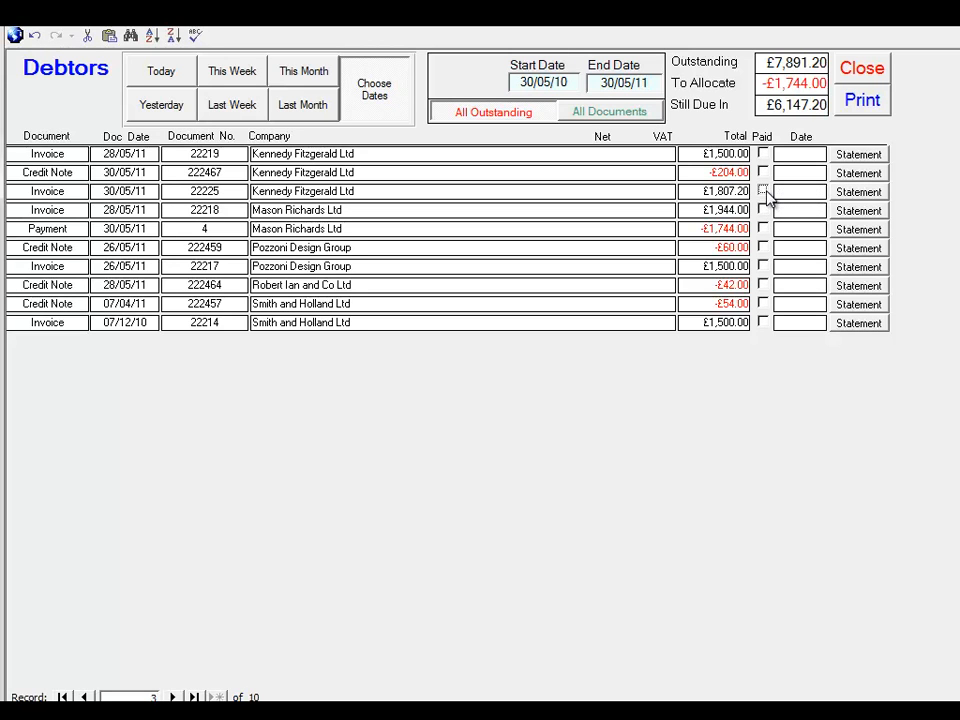
Close the debtors list and examine the contact's payment history and current financial status
left_click(861, 72)
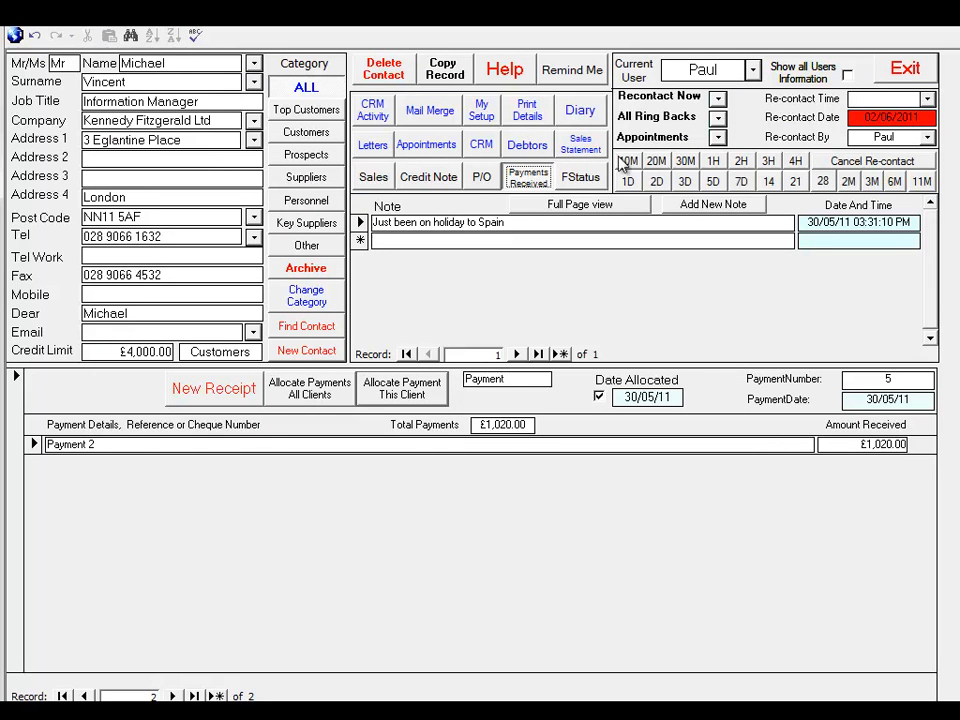
left_click(584, 177)
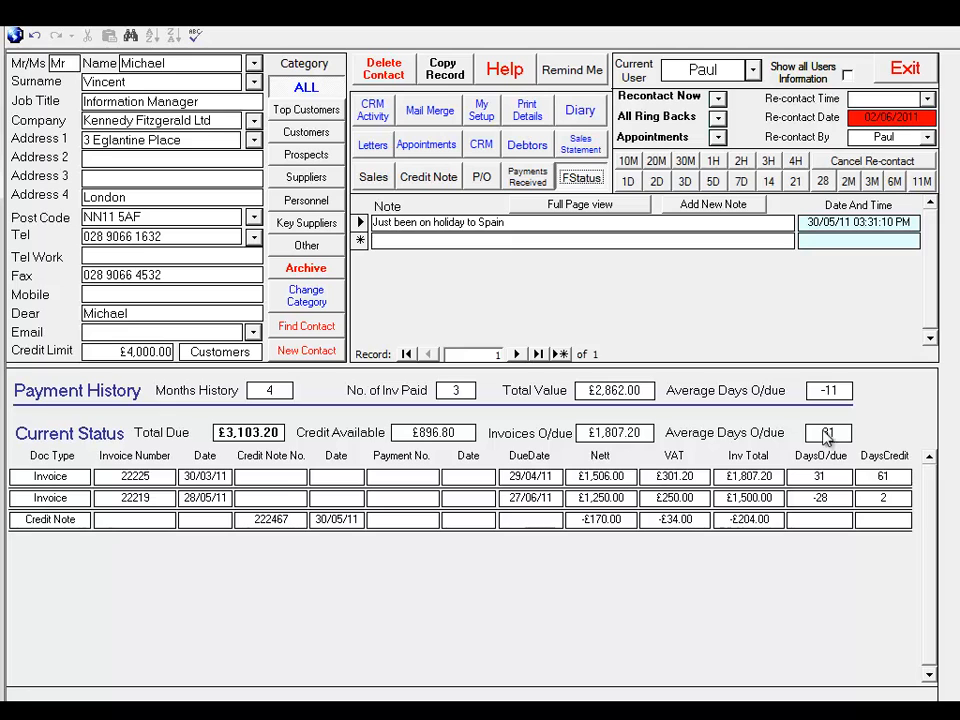
Create a letter to the contact from the 1st Reminder standard letter, preview it for printing at 100%, and close the preview
left_click(372, 145)
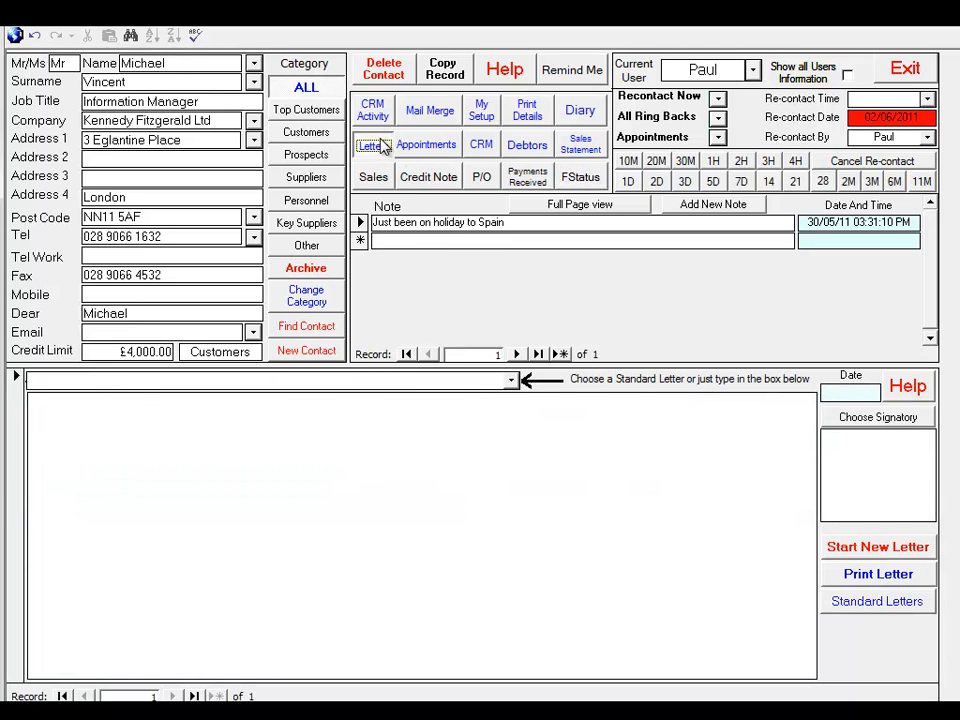
left_click(513, 382)
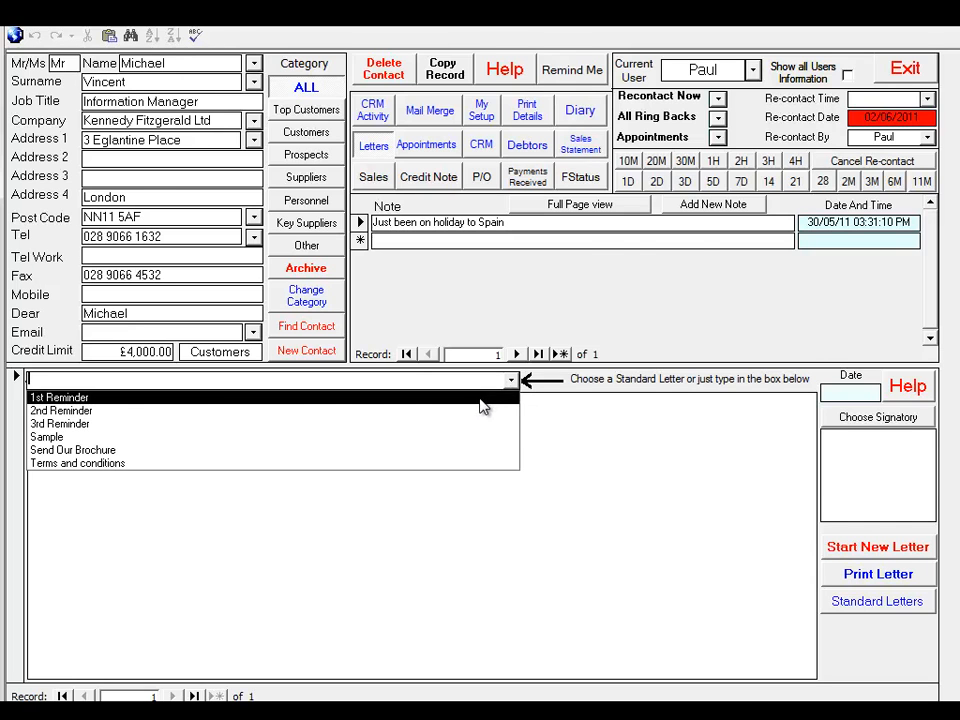
left_click(482, 400)
left_click(898, 569)
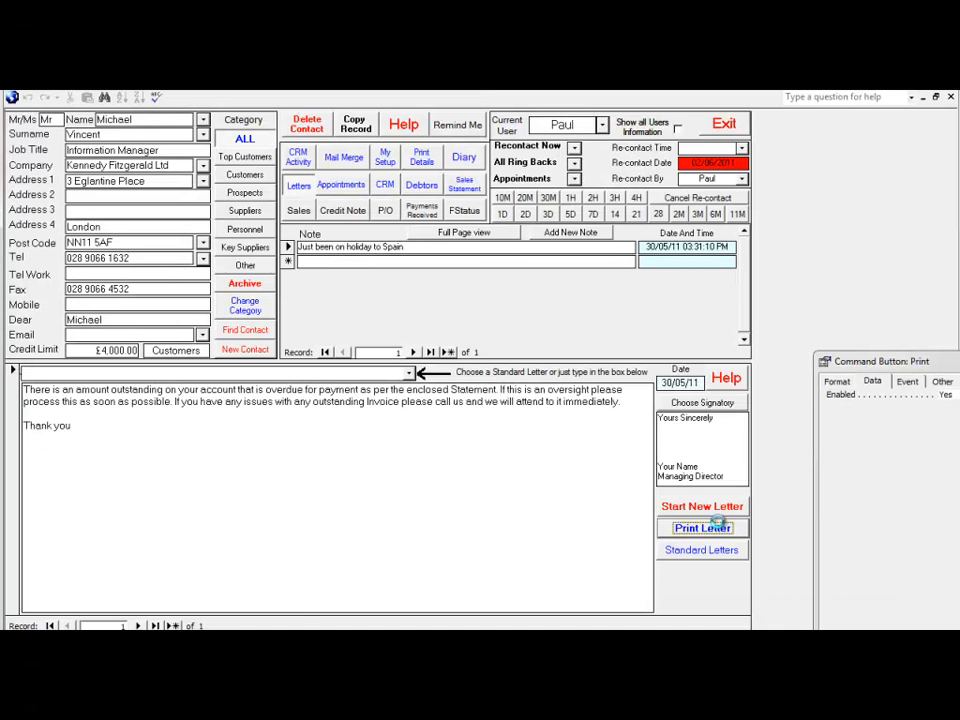
left_click(591, 107)
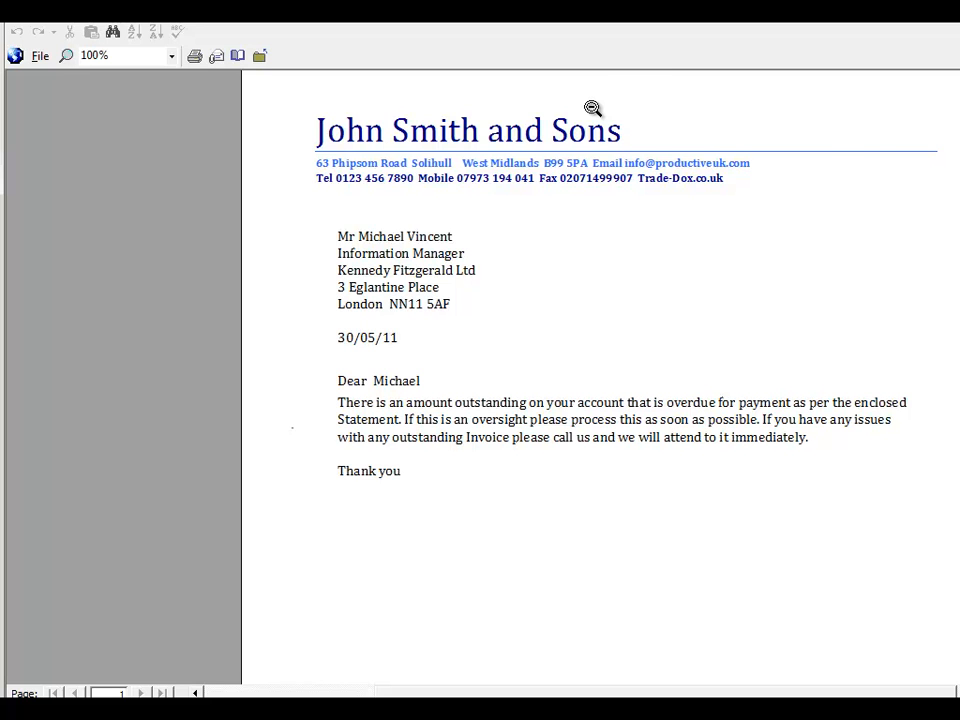
left_click(260, 56)
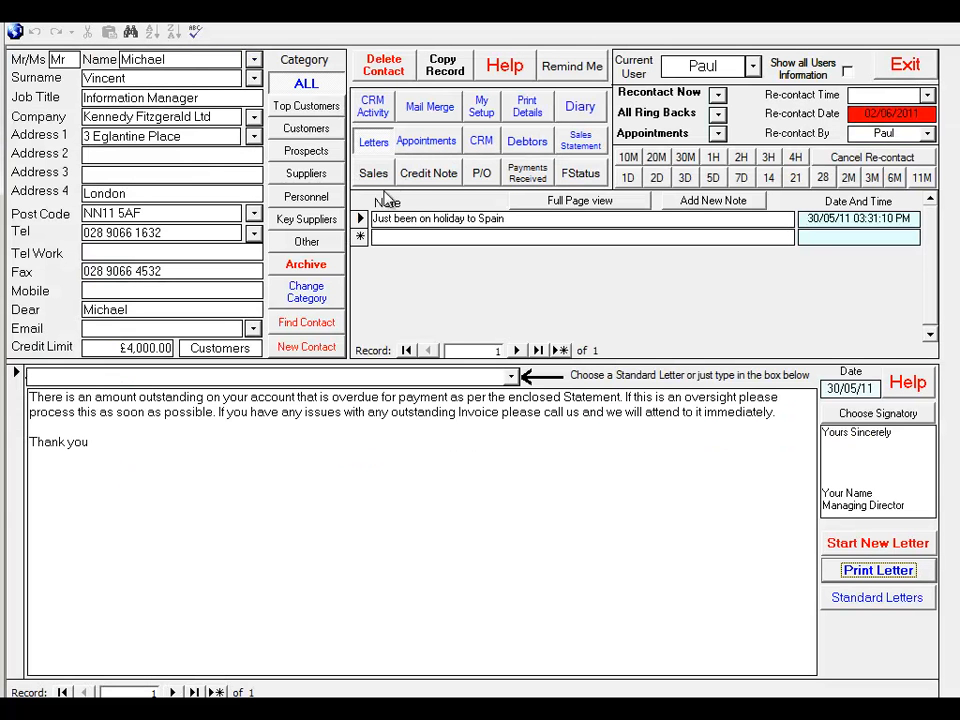
Create a separate new letter from the 2nd Reminder without overwriting the existing one, preview it at 100%, and close the preview
left_click(510, 377)
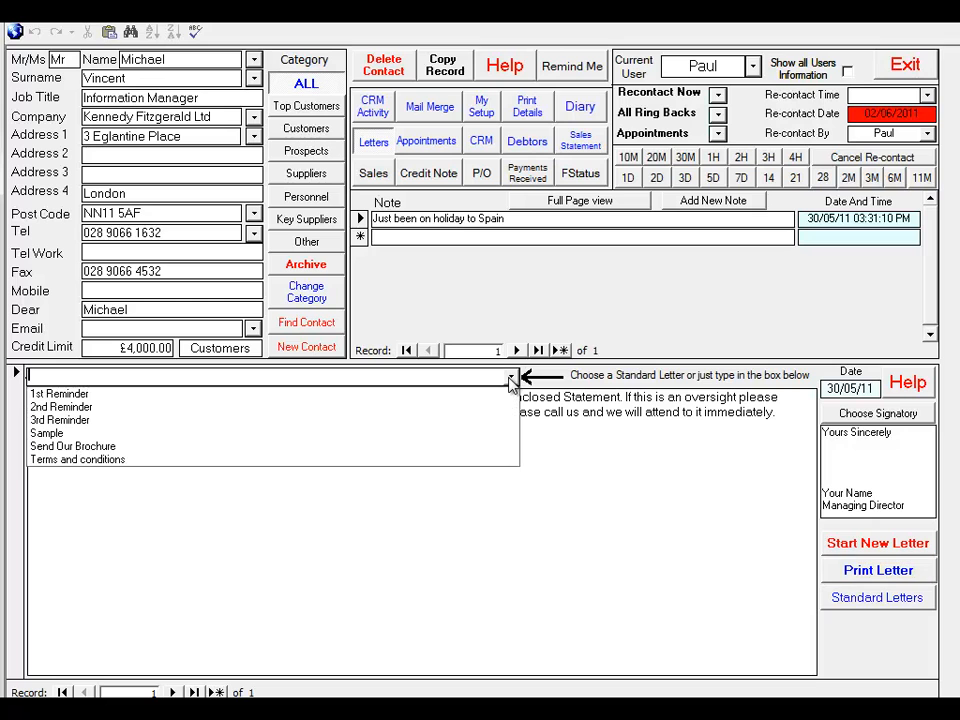
left_click(455, 410)
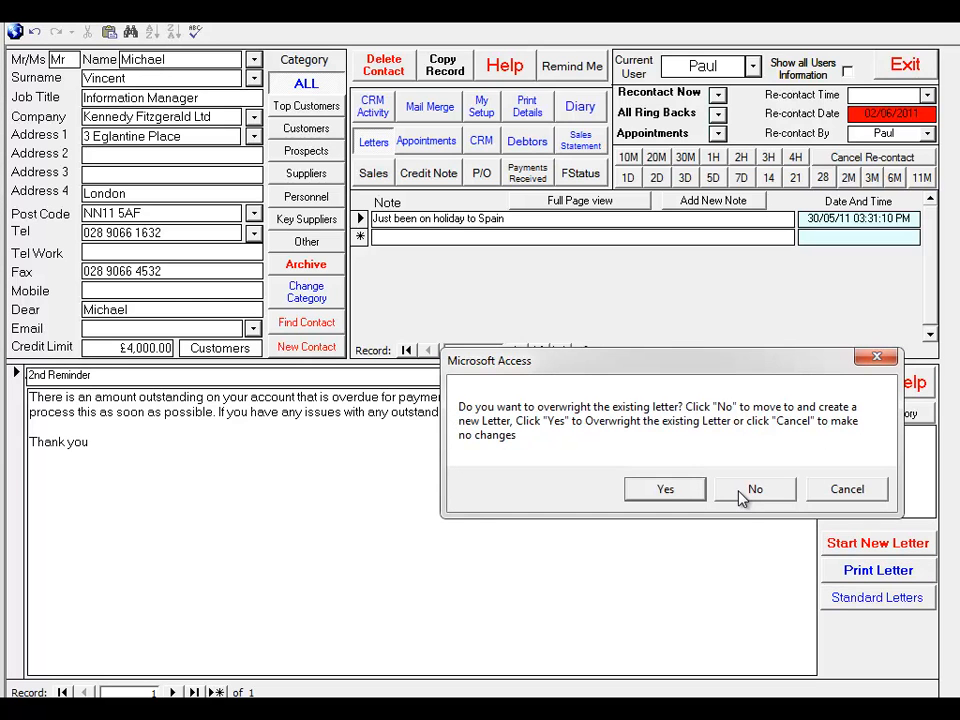
left_click(747, 490)
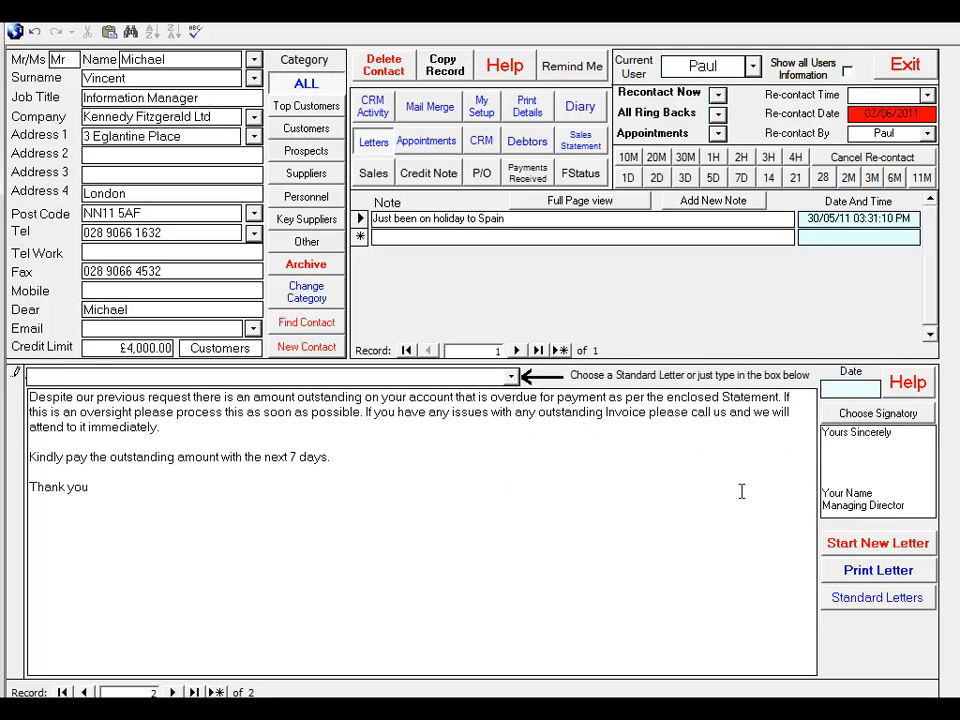
left_click(872, 570)
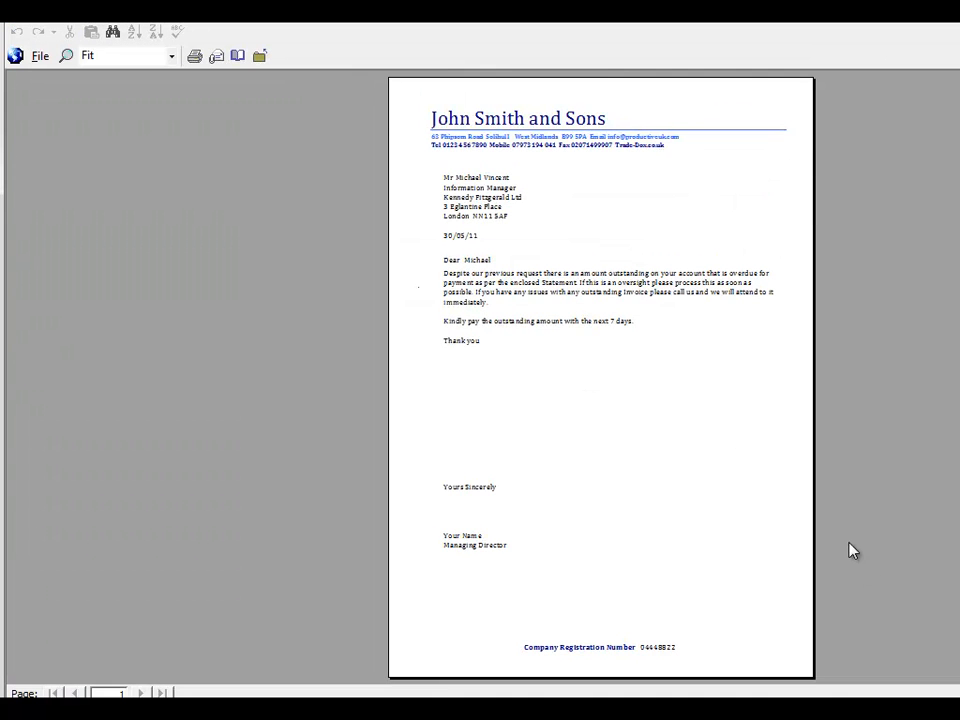
left_click(549, 160)
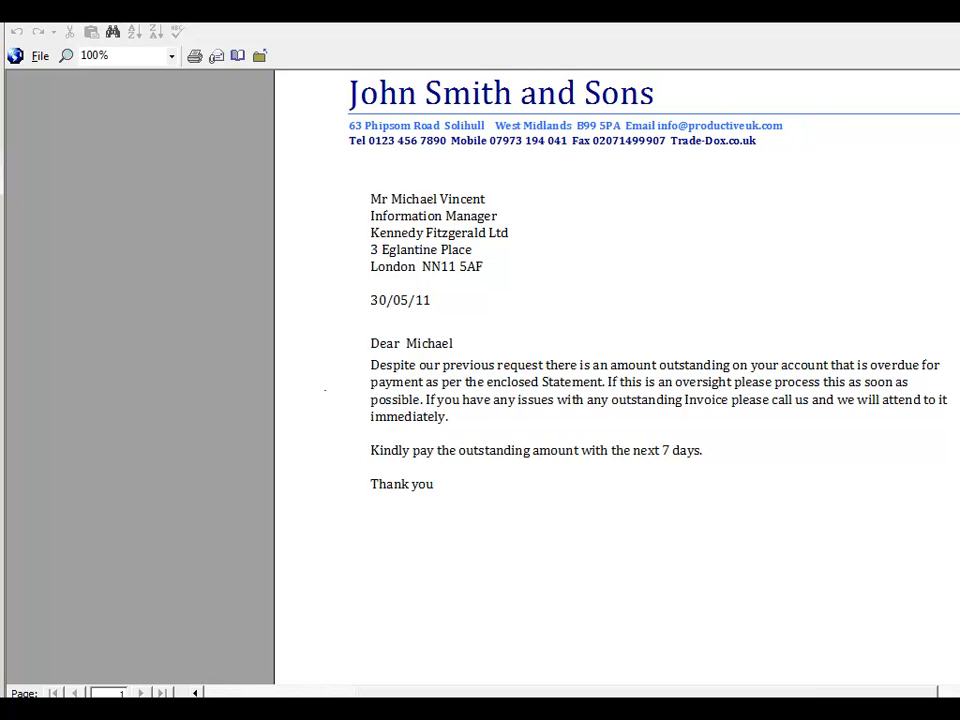
key("Escape")
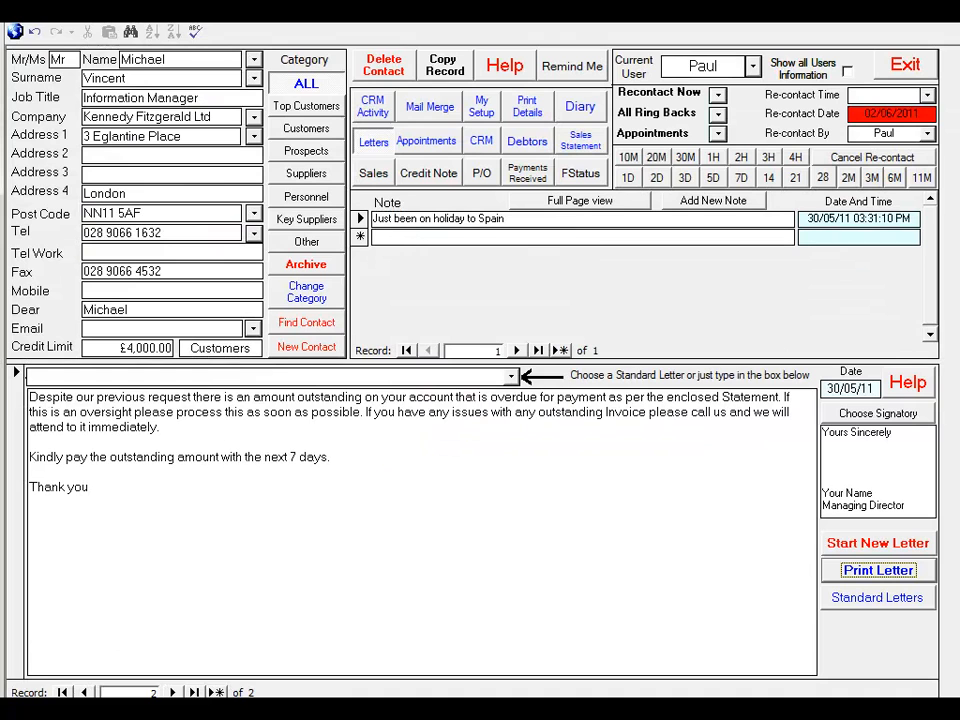
Create a separate new letter from the 3rd Reminder without overwriting the existing one, preview it for printing at 100%, and close the preview
left_click(511, 375)
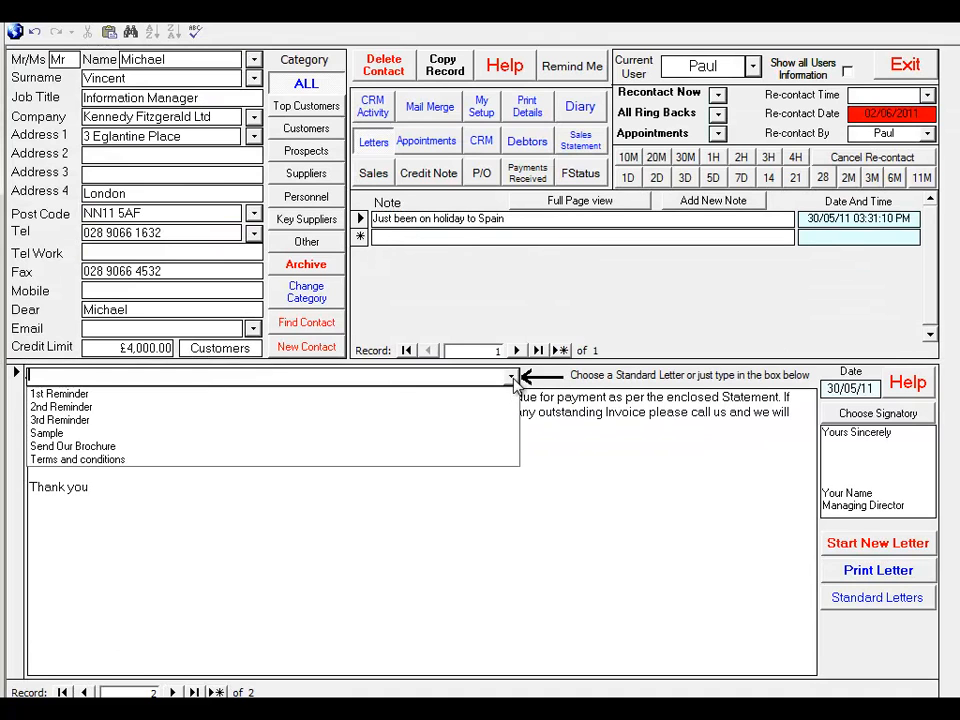
left_click(476, 420)
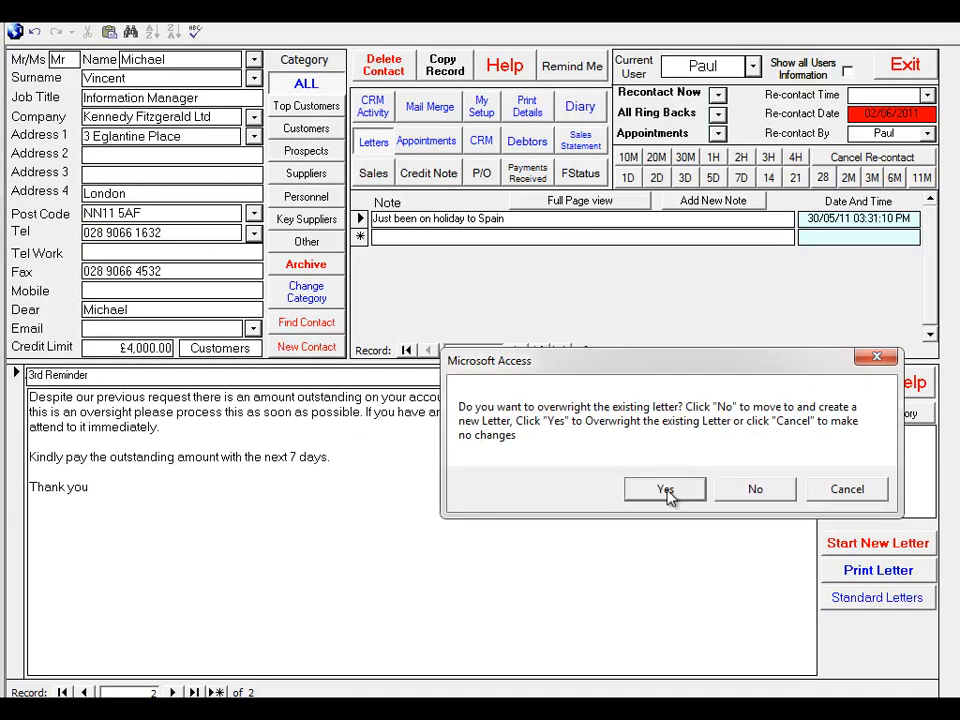
left_click(755, 490)
left_click(845, 569)
left_click(628, 321)
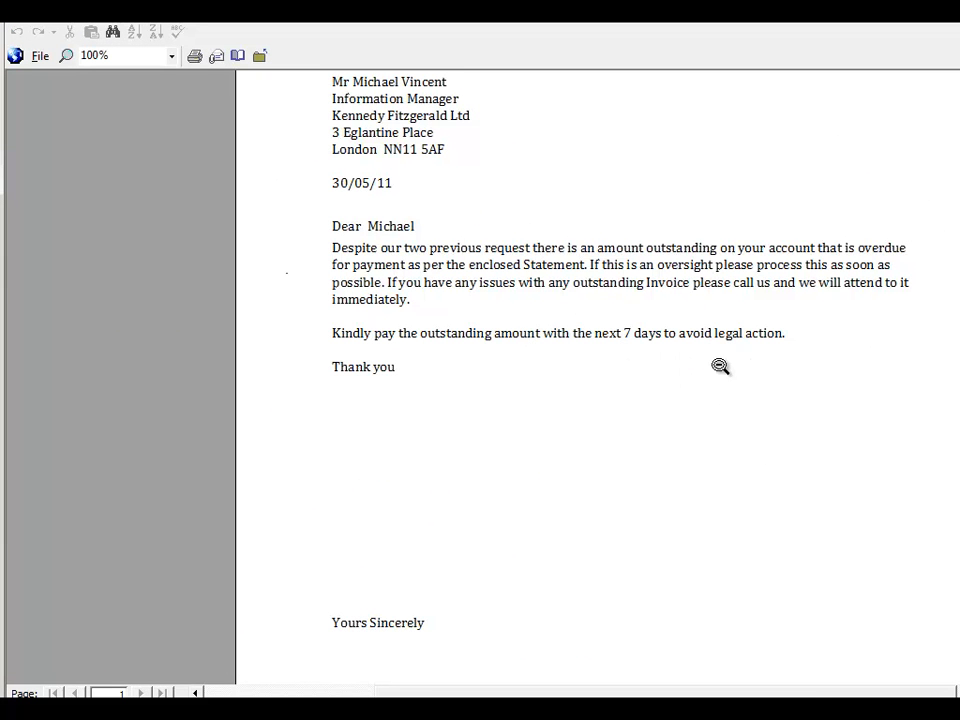
key("Escape")
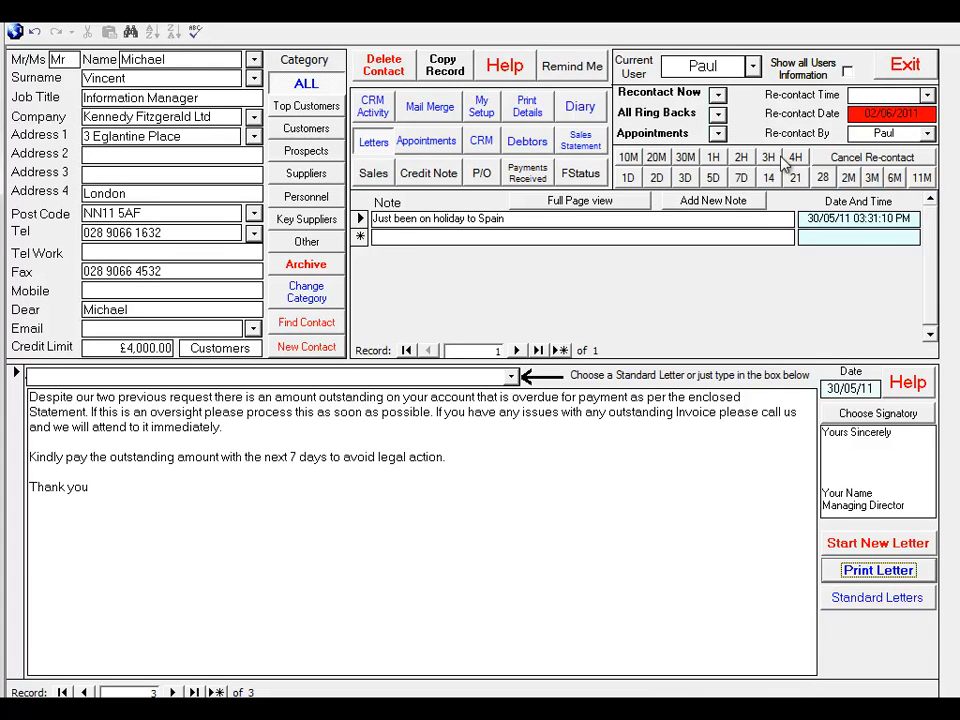
Start a new purchase order for the supplier Dudley Marsh Ltd, with delivery to our own address
left_click(482, 174)
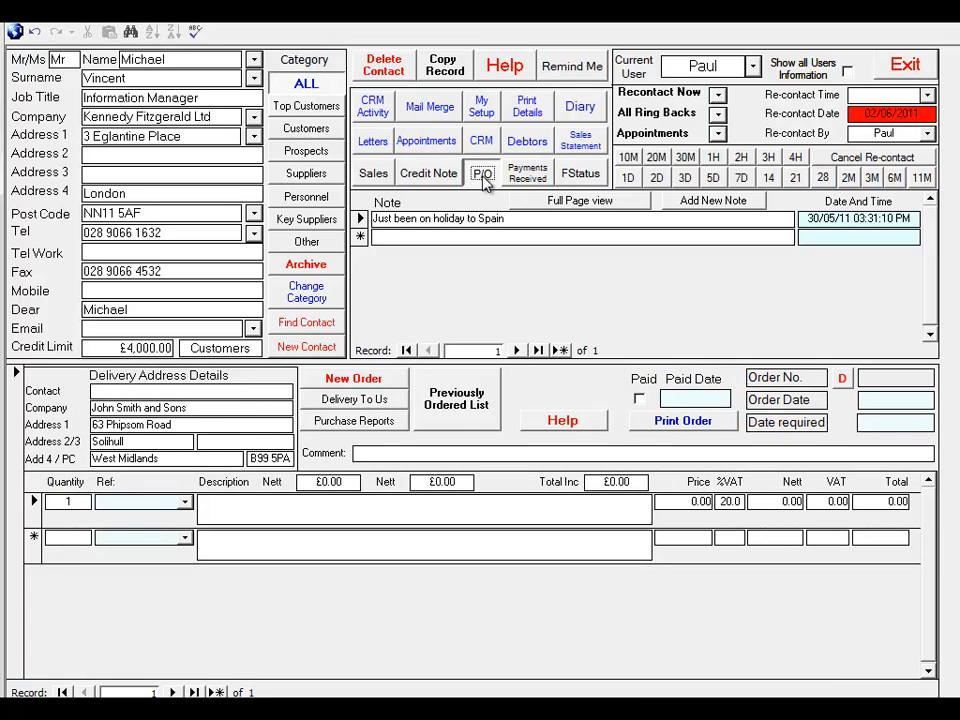
left_click(254, 117)
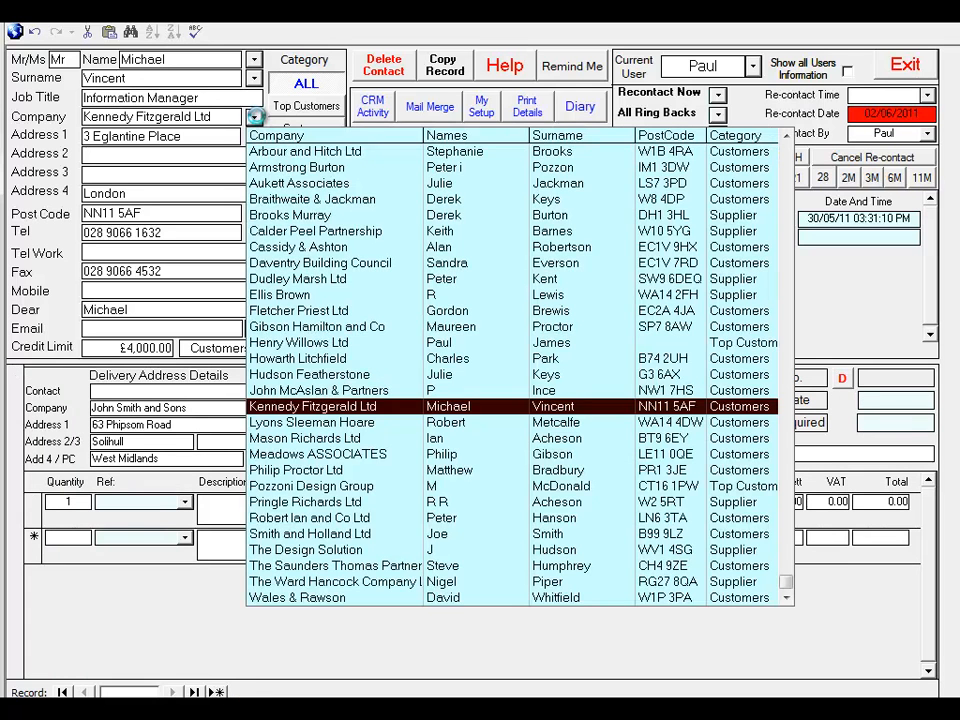
left_click(294, 280)
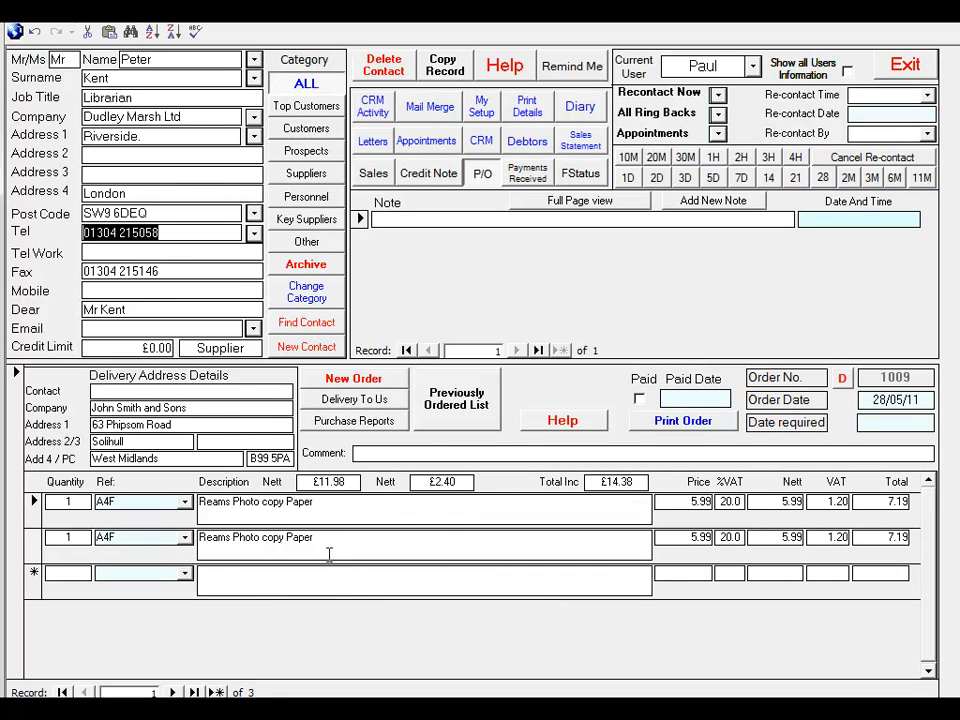
left_click(376, 380)
left_click(370, 402)
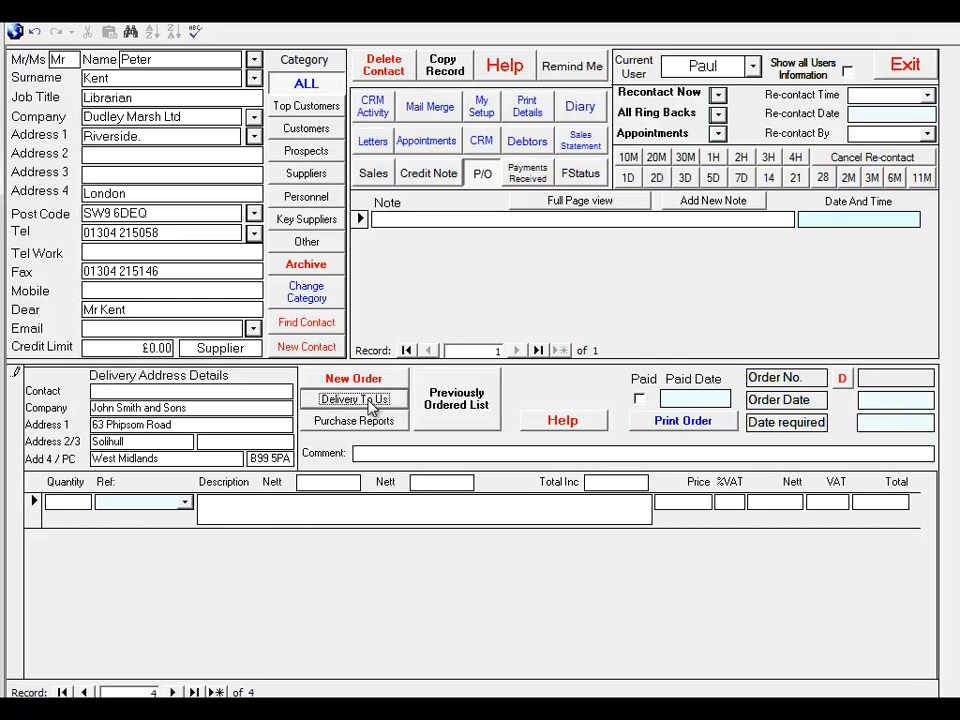
Add the previously ordered items A4F Reams Photo copy Paper and AS4 Reams Photo copy Paper Type A4 90gsm to the order
left_click(460, 403)
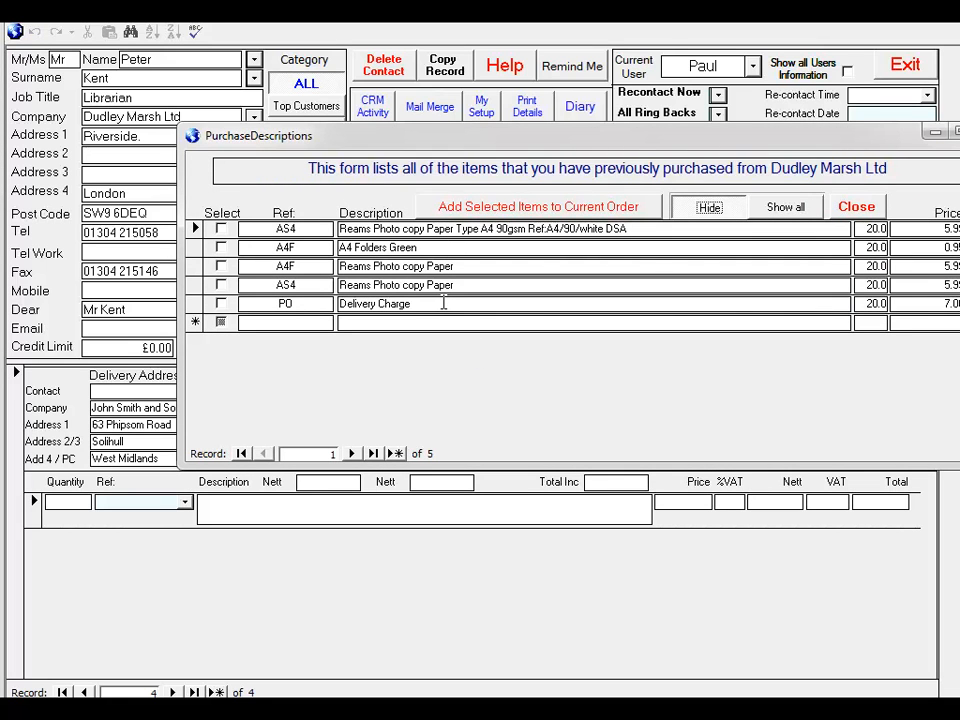
left_click(226, 267)
left_click(227, 269)
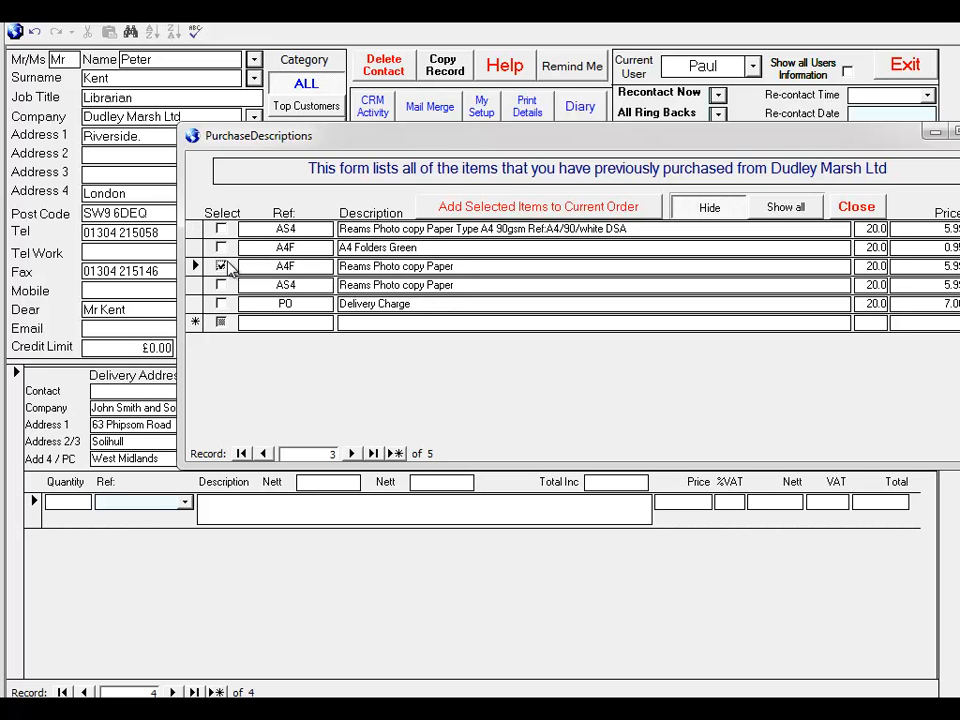
left_click(222, 229)
left_click(538, 207)
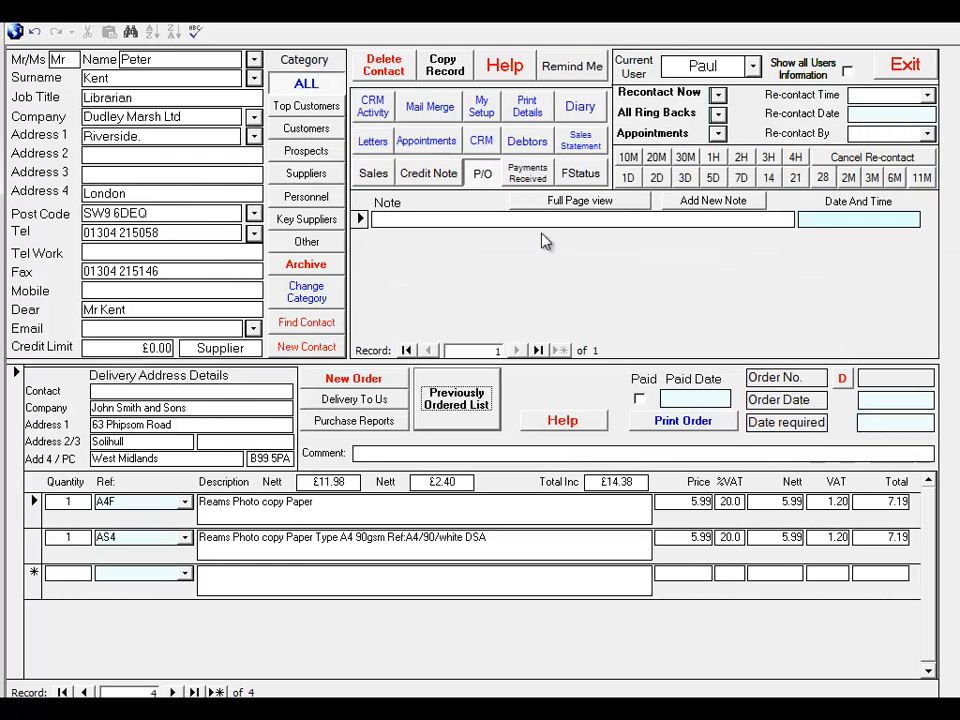
Preview the purchase order for printing, enlarge it to 100%, and close the preview
left_click(686, 421)
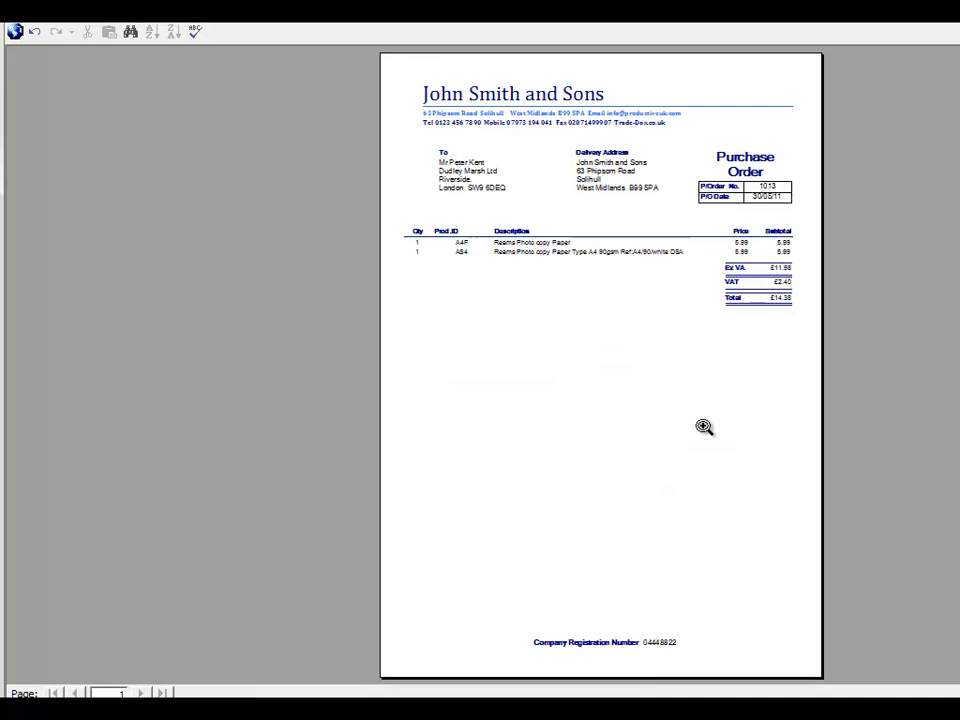
left_click(726, 181)
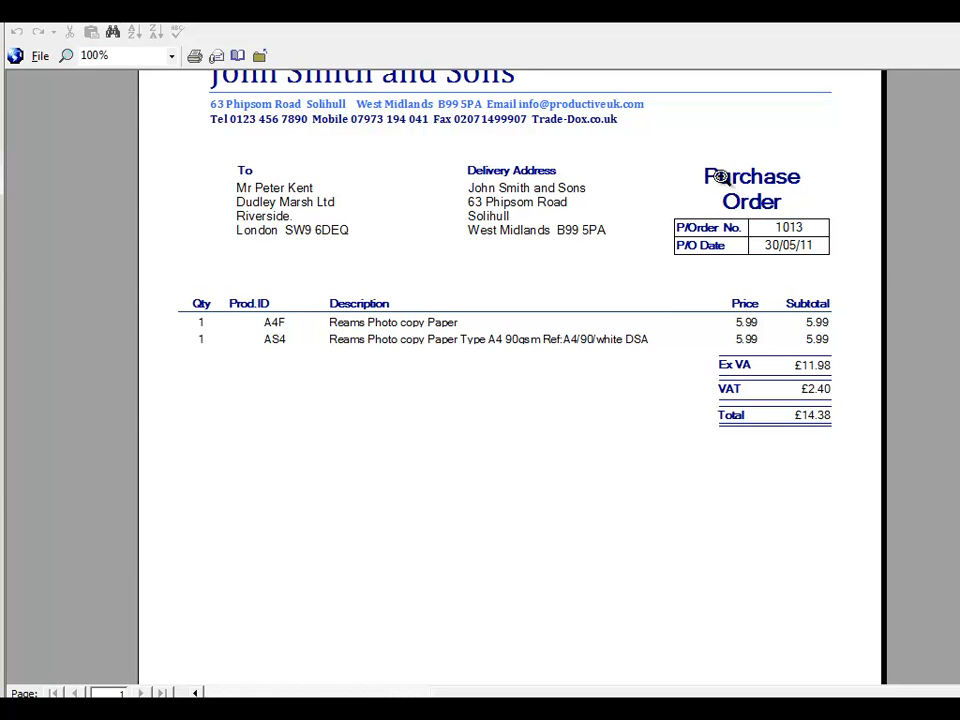
key("Escape")
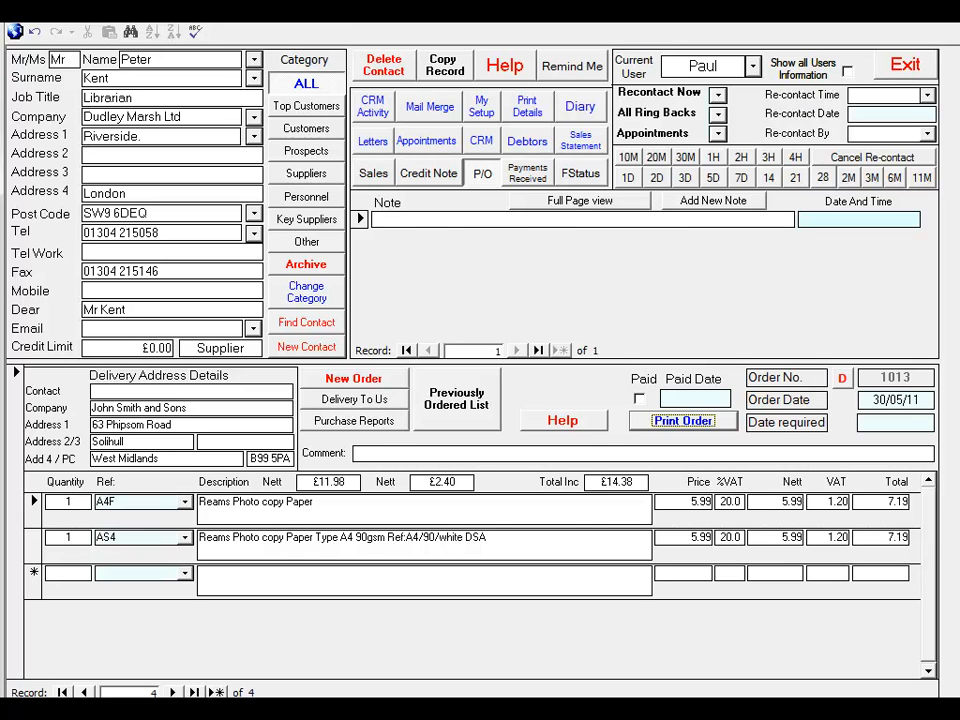
Return to the Kennedy Fitzgerald Ltd contact and add an External Meeting appointment dated 31/05/11
left_click(254, 78)
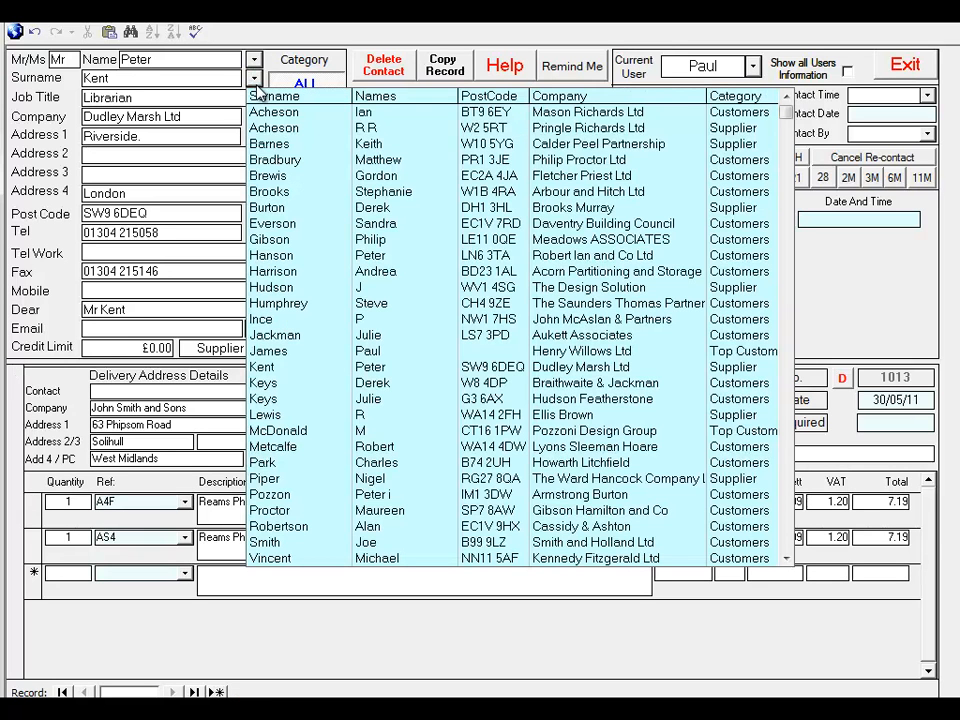
left_click(290, 558)
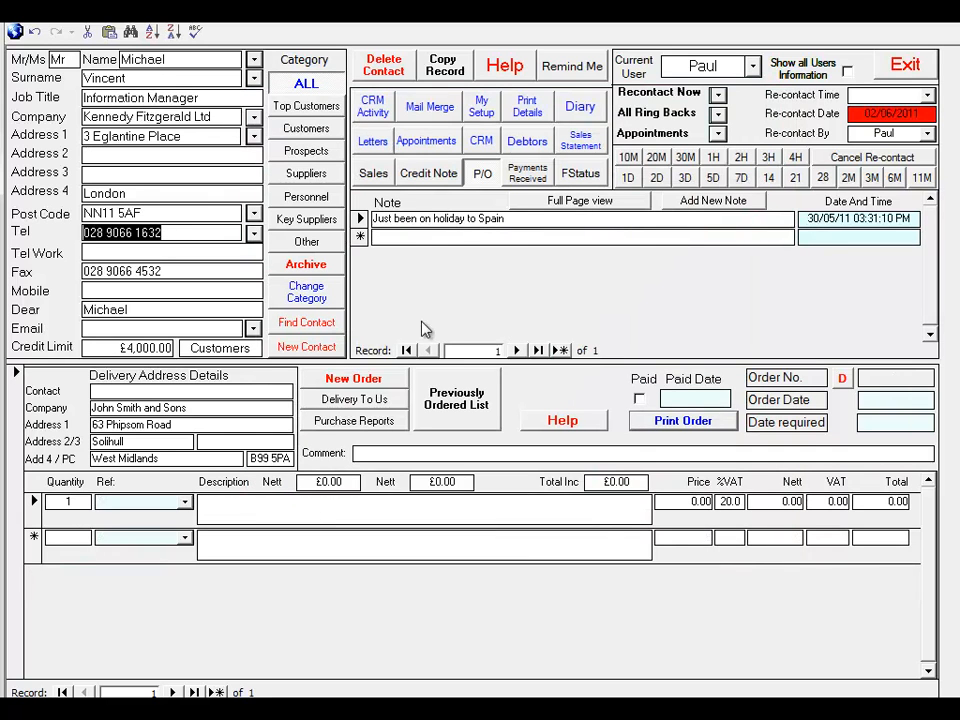
left_click(426, 141)
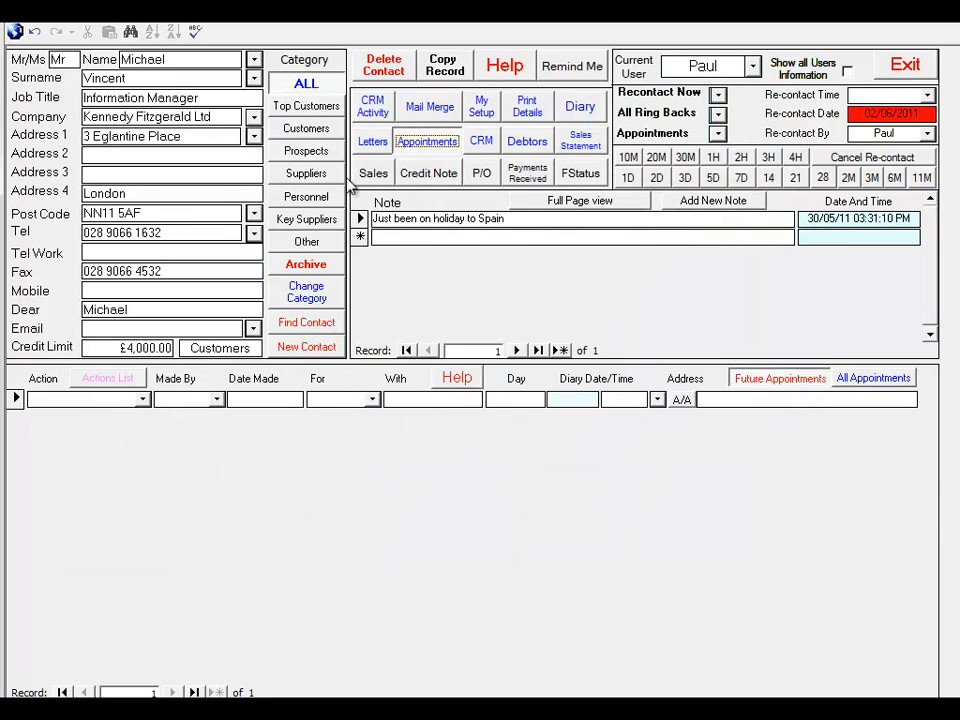
left_click(142, 399)
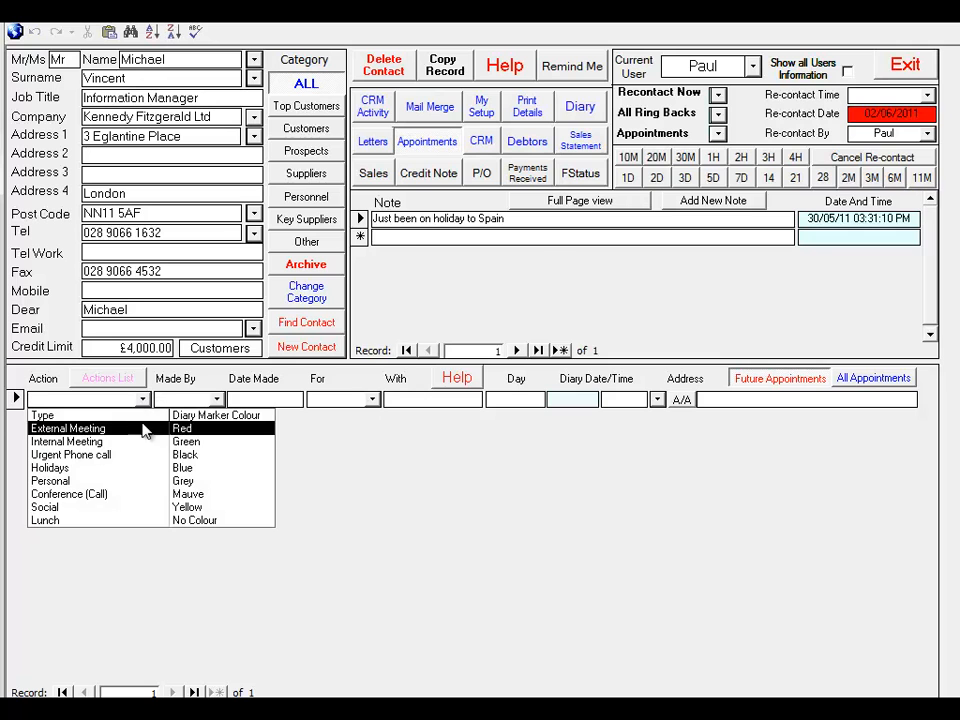
left_click(146, 428)
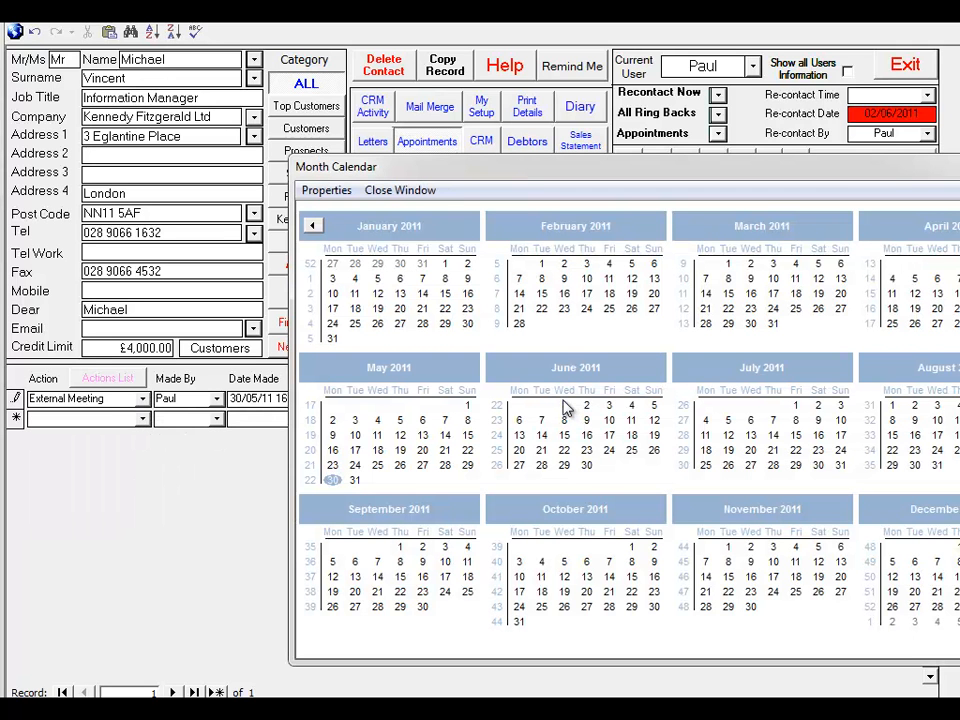
left_click(355, 481)
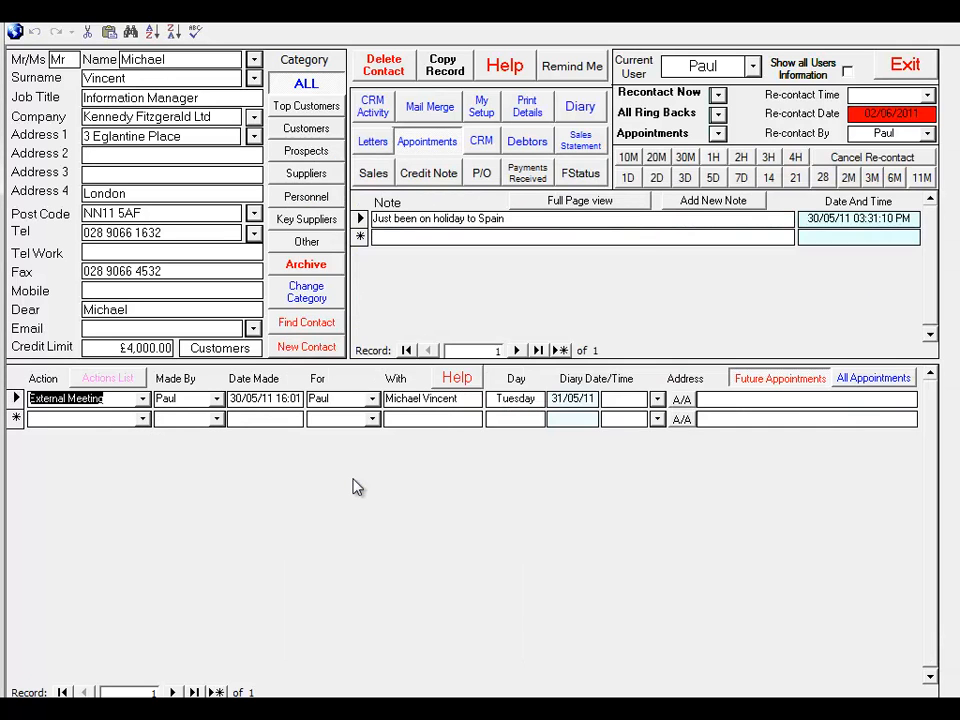
Set the External Meeting's time to 03:00 PM and fill in the contact's address as its location
left_click(657, 399)
left_click(688, 601)
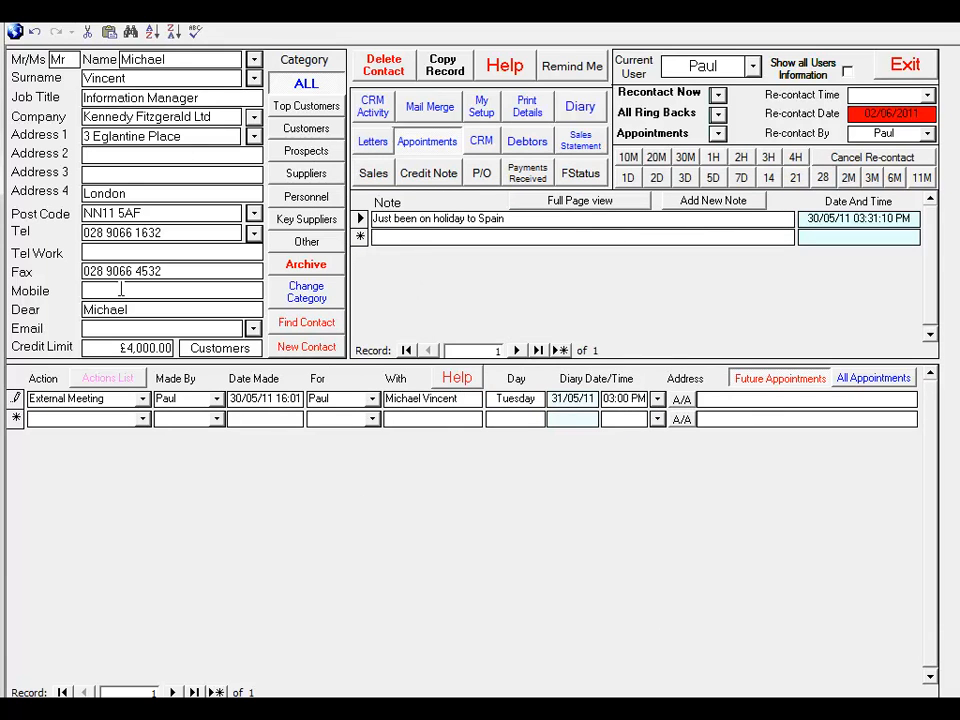
left_click(681, 400)
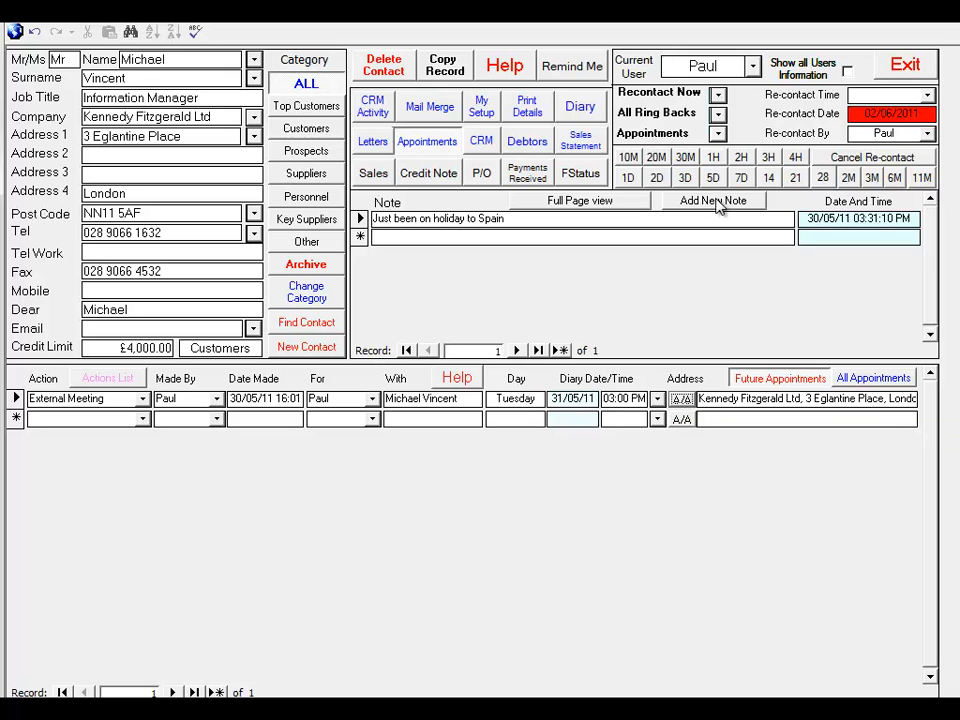
Set the appointments reminder to reappear in three hours and close the Appointments and Reminders list
left_click(570, 72)
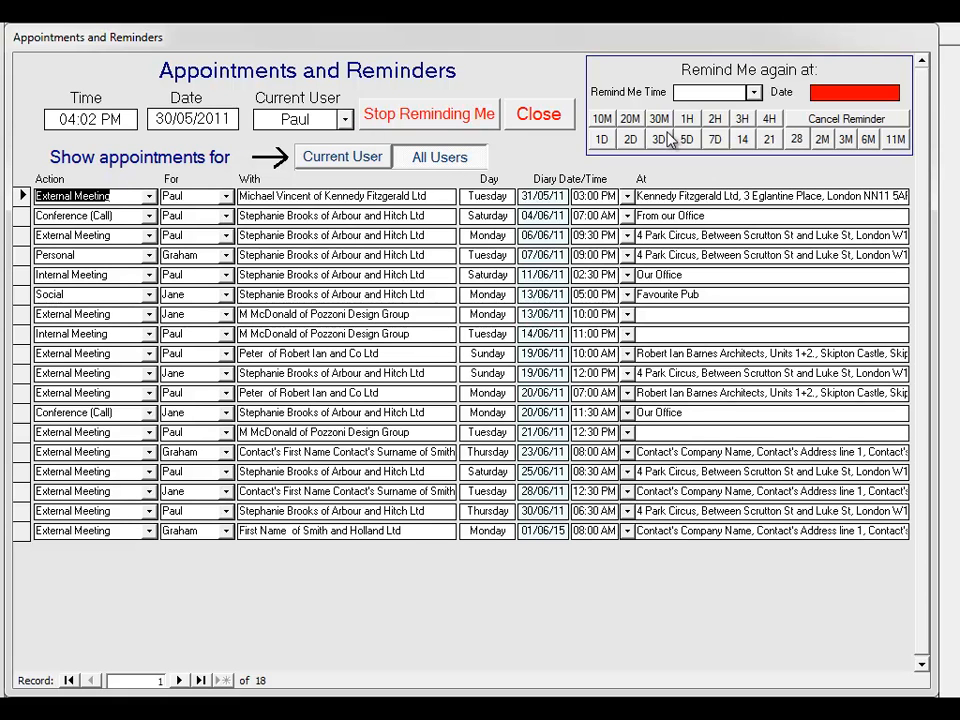
left_click(741, 121)
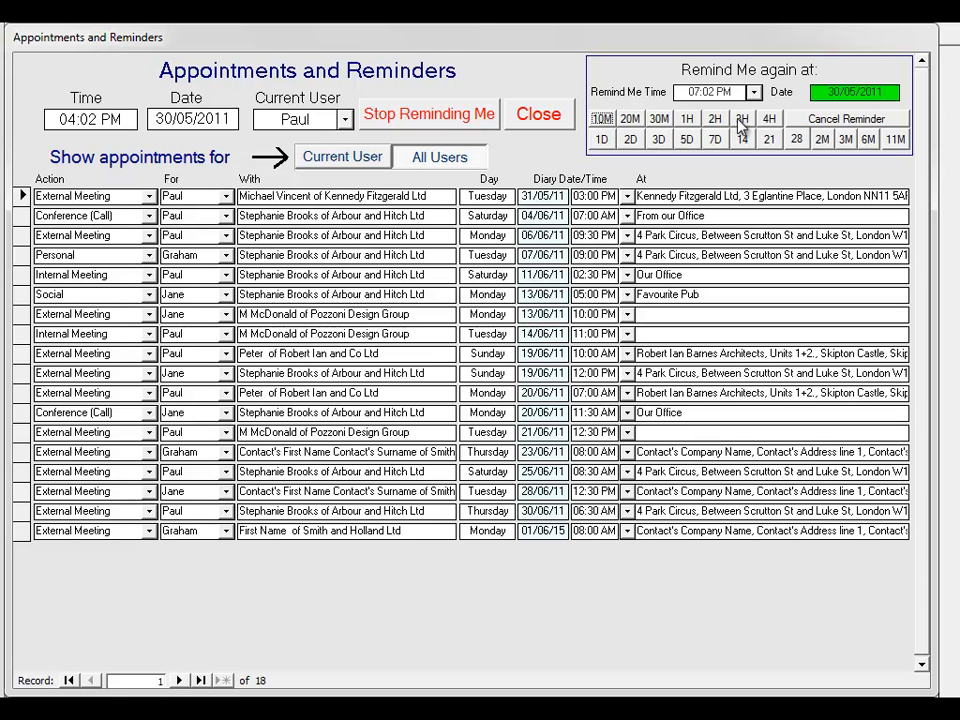
left_click(539, 113)
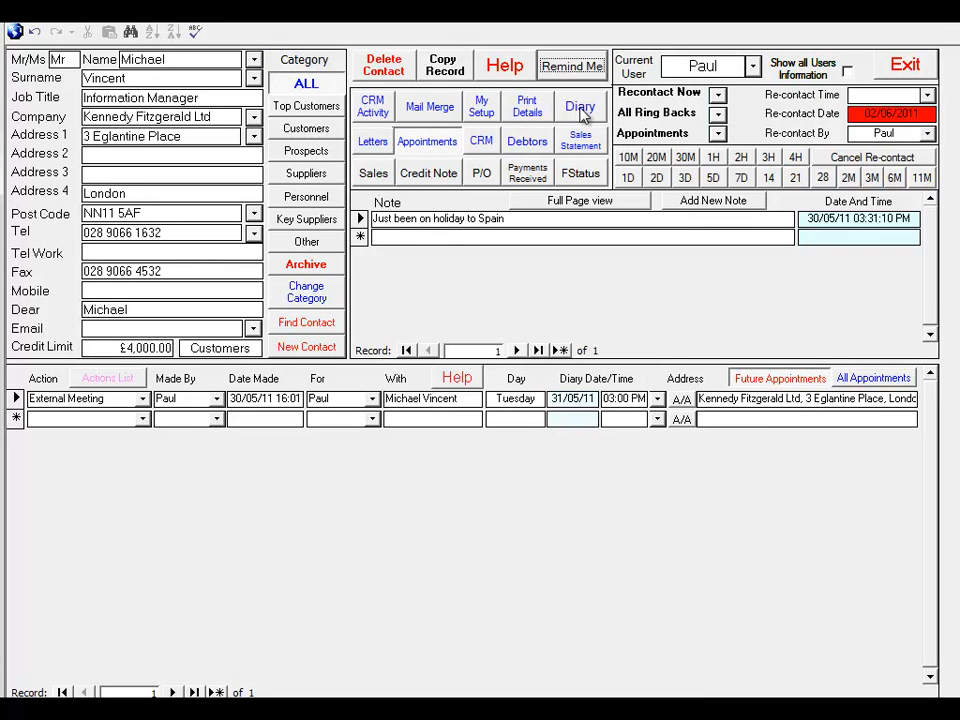
Preview the current user's diary for next month, examine both pages of appointments, and close the preview
left_click(582, 110)
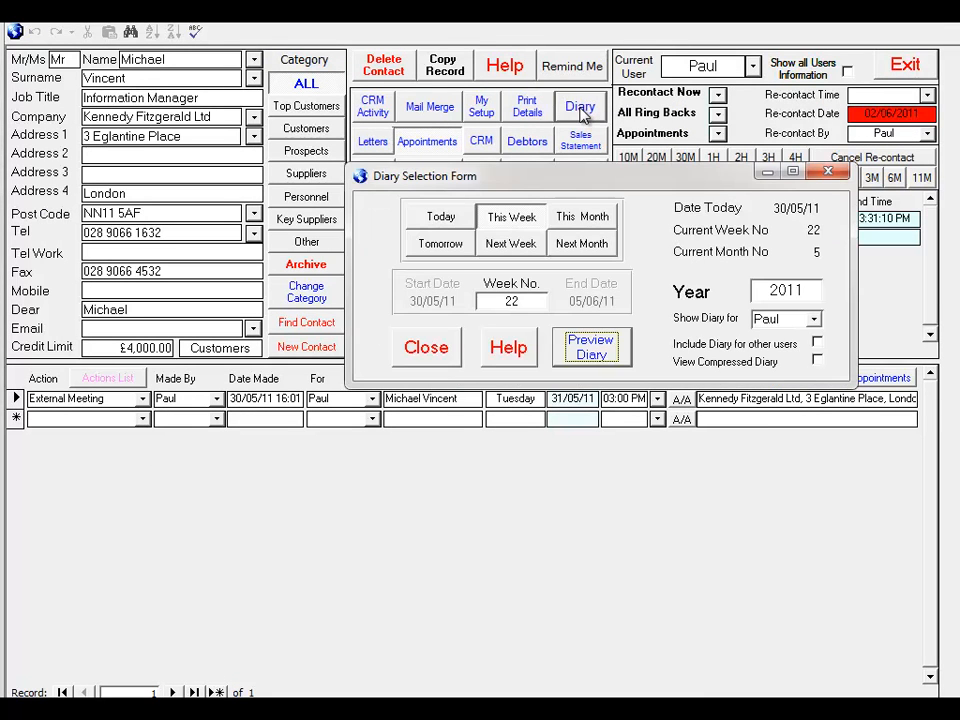
left_click(567, 249)
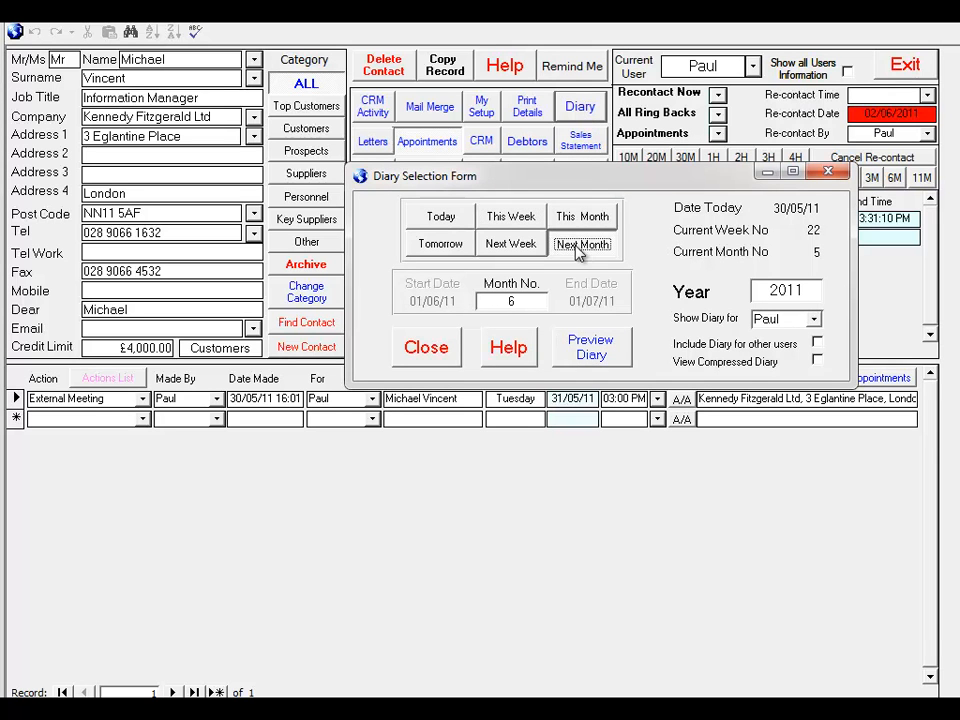
left_click(605, 350)
left_click(291, 274)
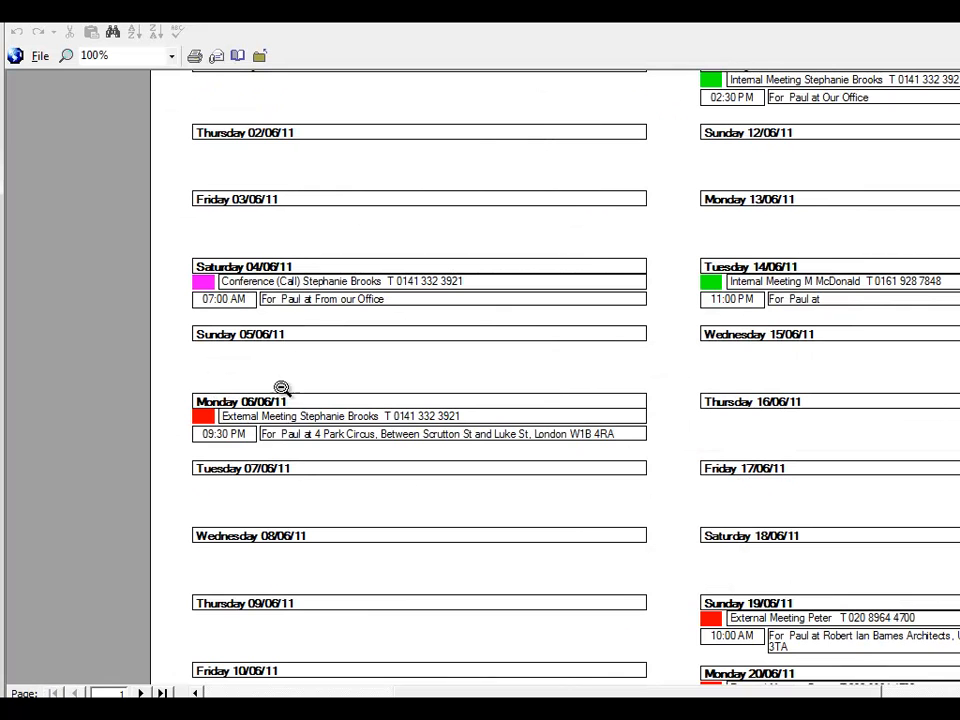
left_click(614, 204)
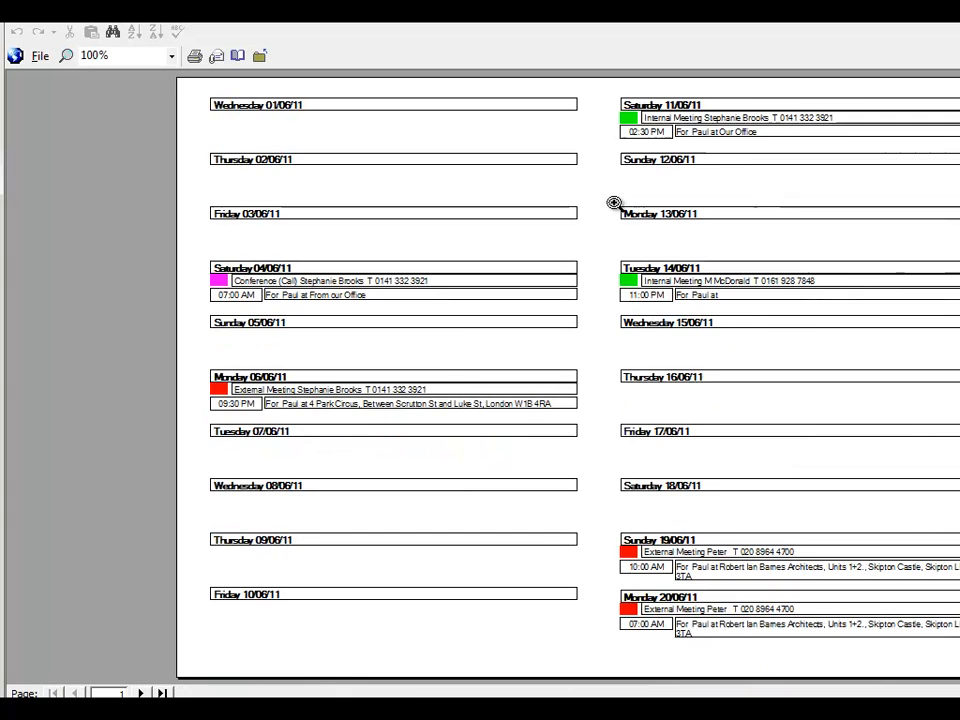
left_click(739, 150)
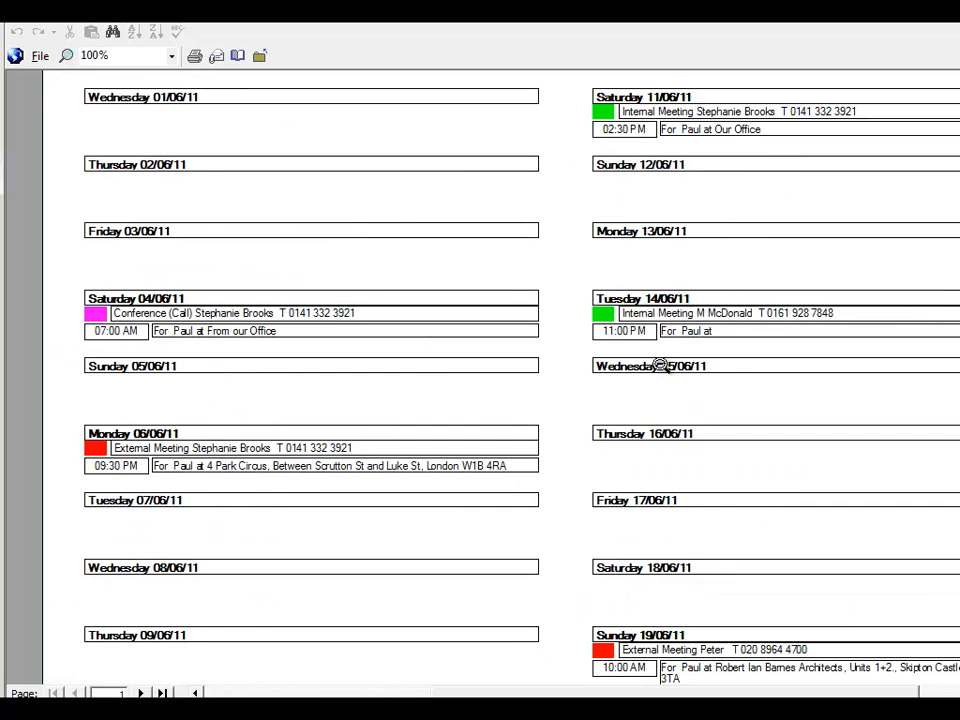
left_click(643, 430)
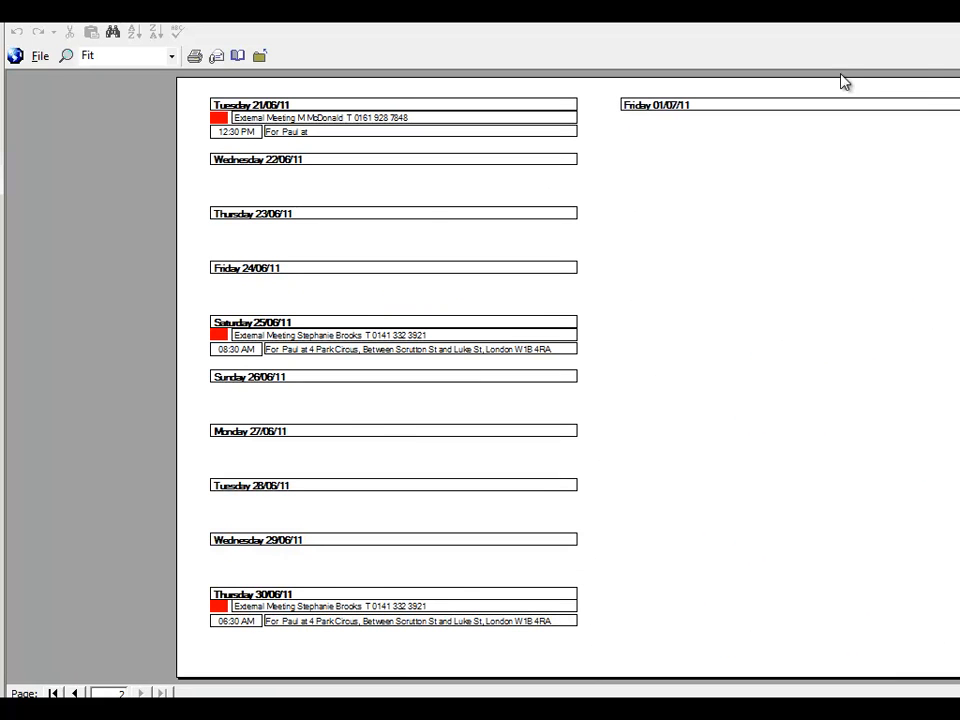
key("Escape")
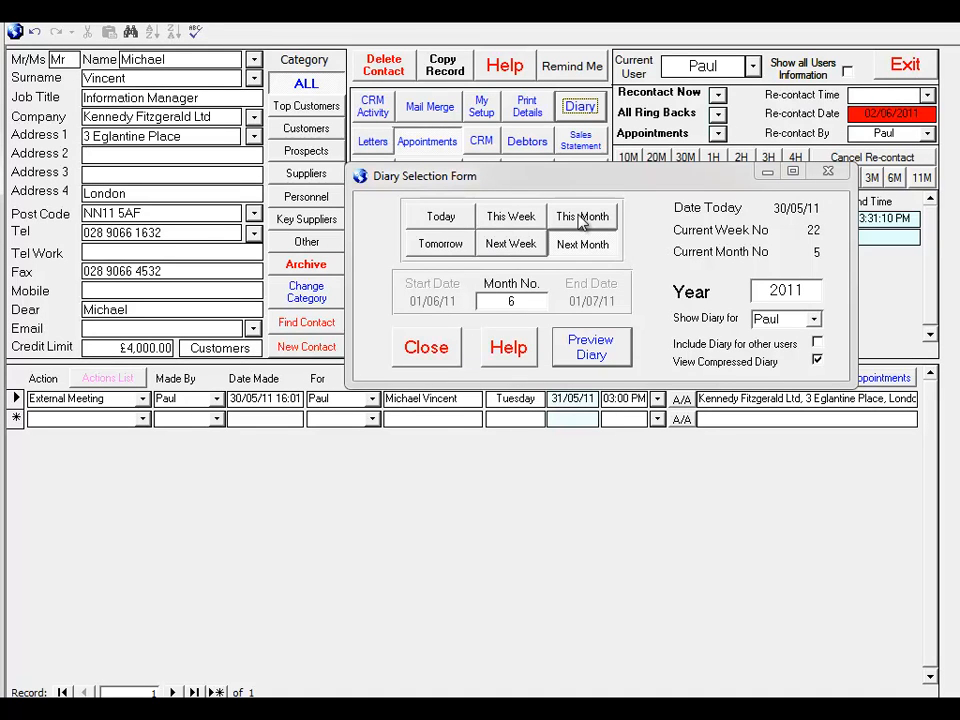
Enable the compressed diary view and the inclusion of other users' diaries, and close the Diary Selection Form
left_click(817, 358)
left_click(818, 344)
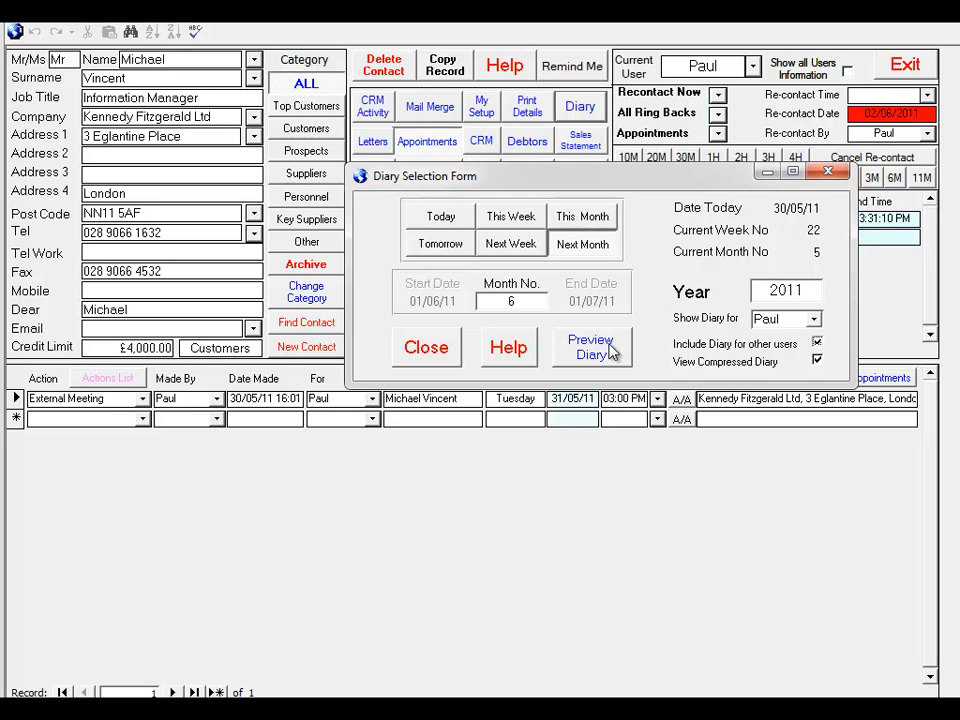
left_click(424, 348)
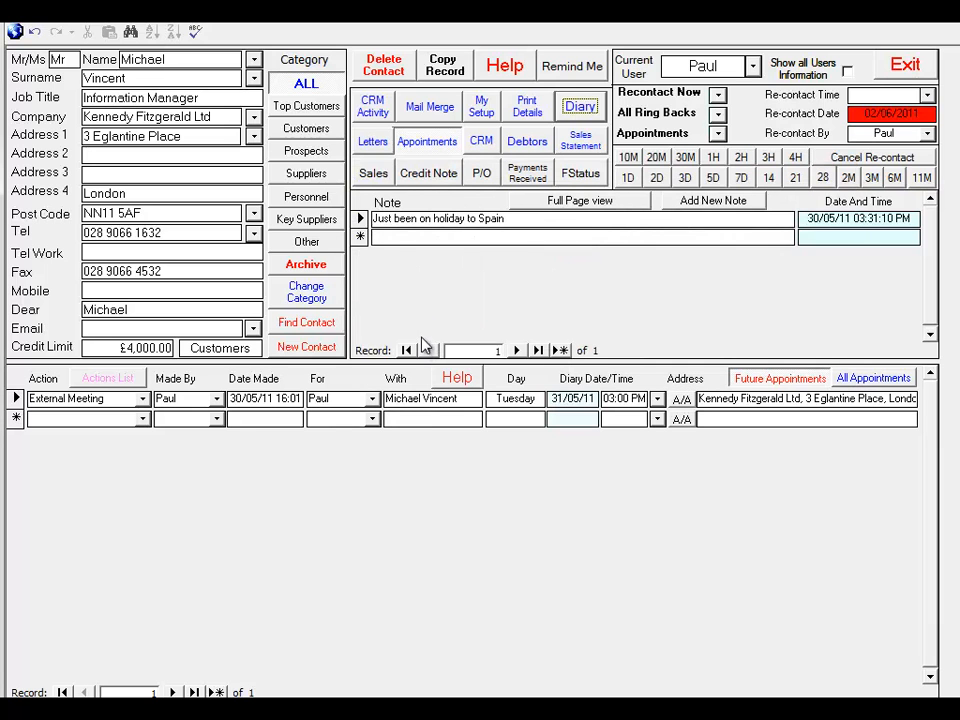
Record a Recontact CRM action for the contact under Service B with Low Interest and the note "call again"
left_click(481, 142)
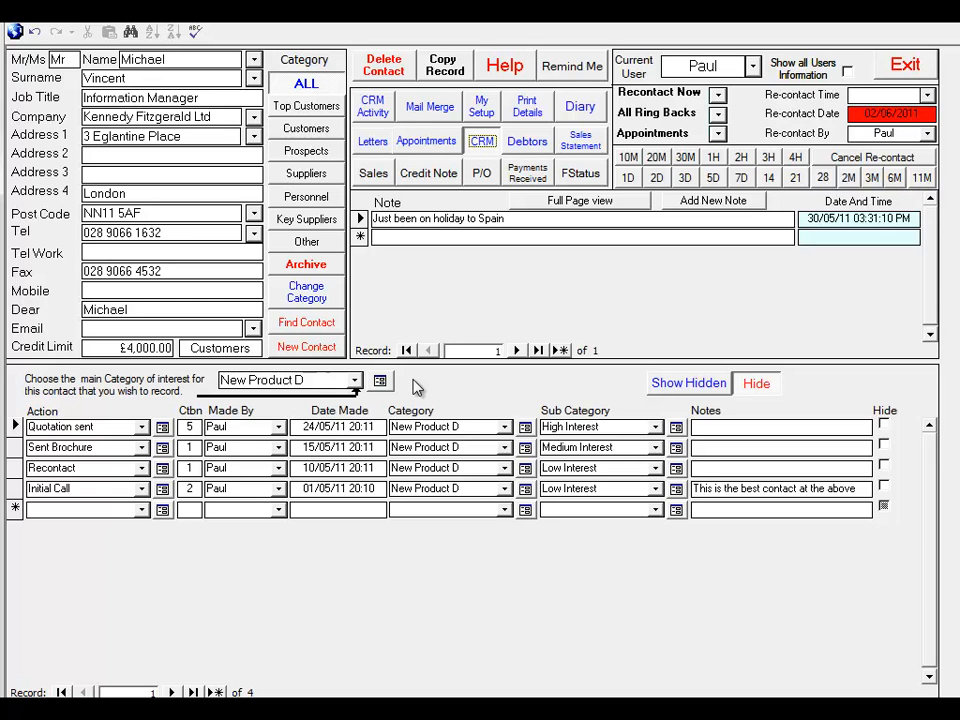
left_click(142, 510)
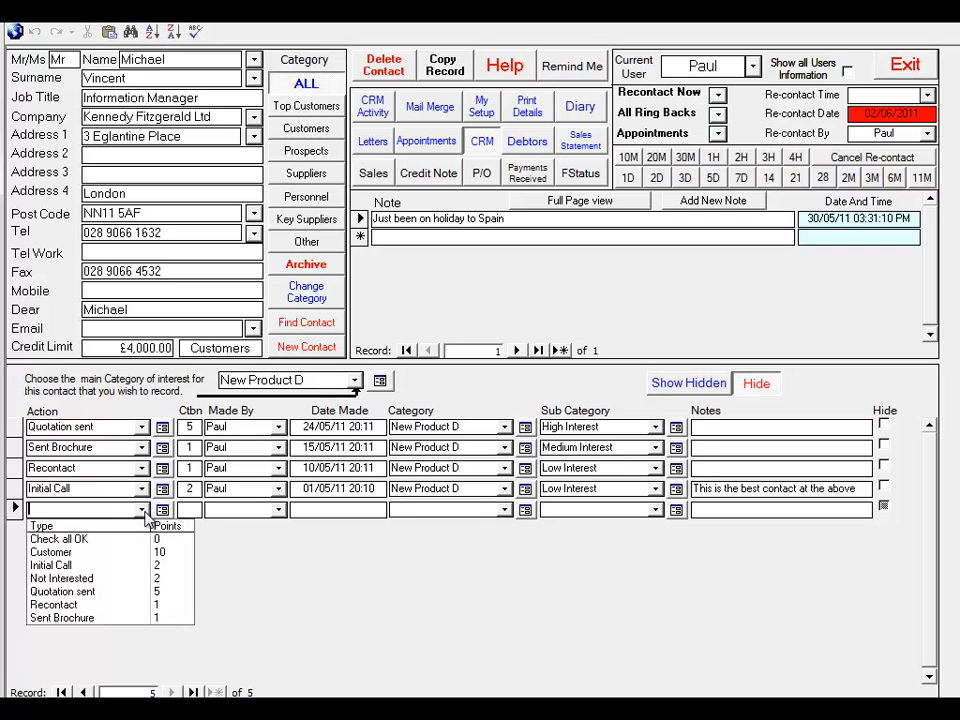
left_click(118, 605)
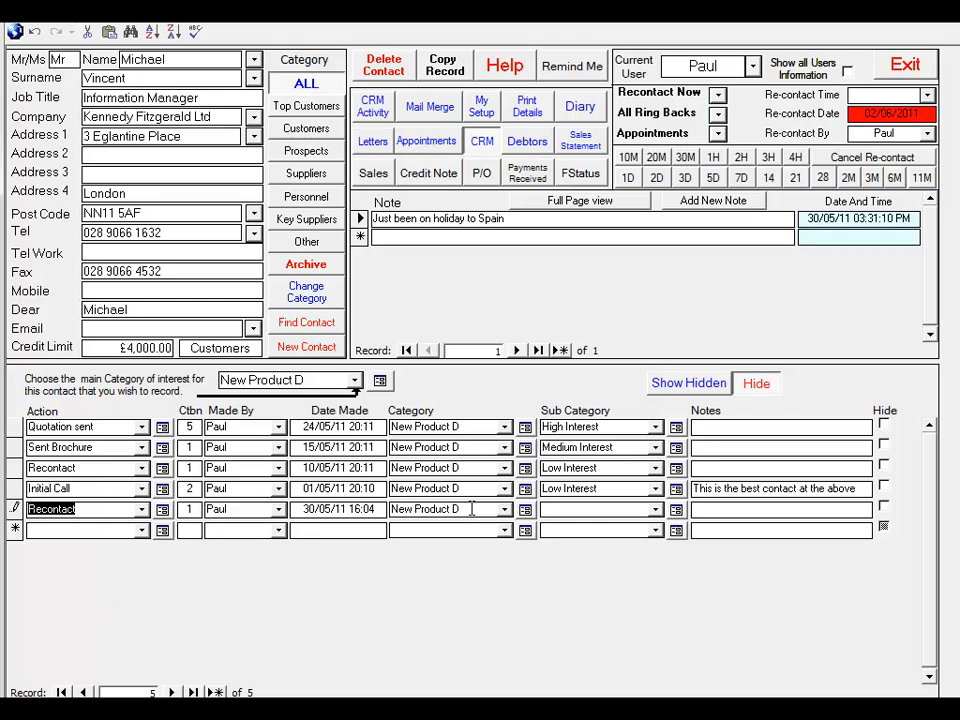
left_click(505, 509)
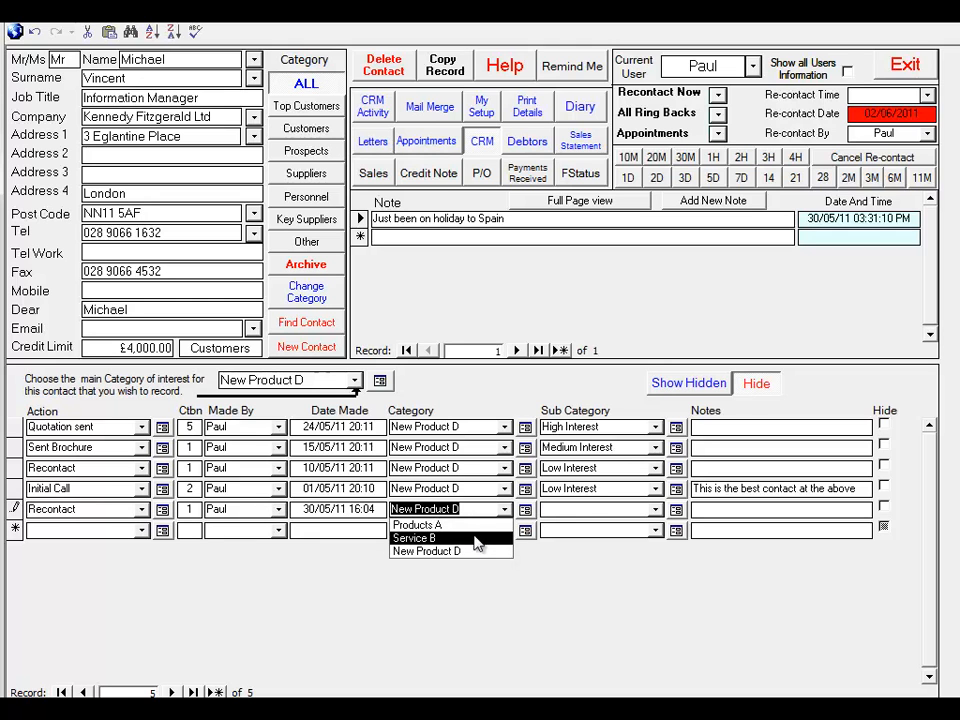
left_click(474, 540)
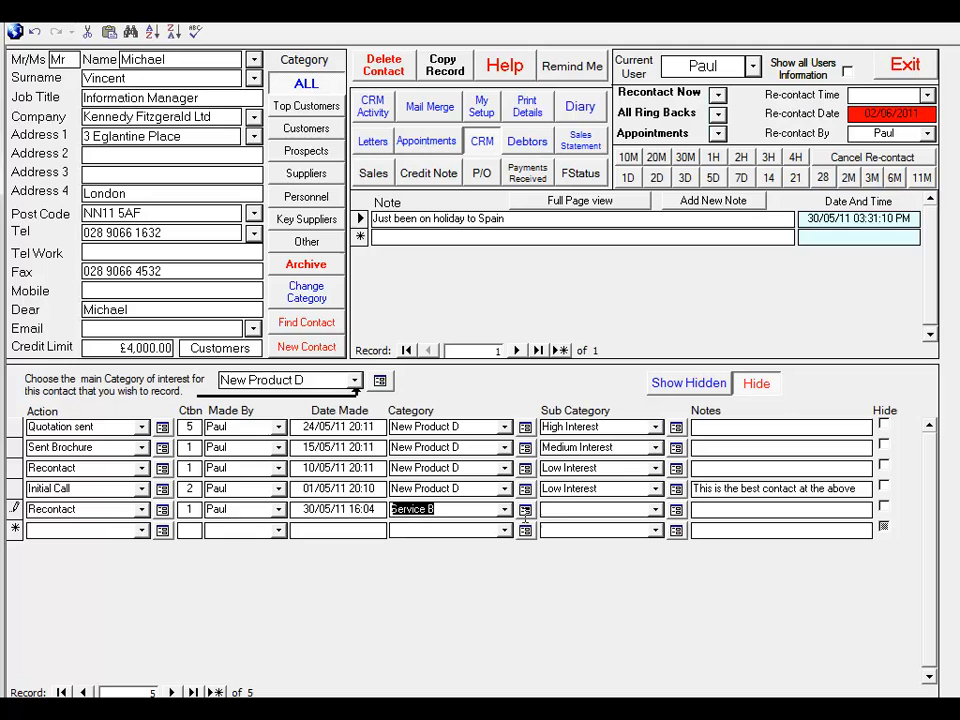
left_click(655, 509)
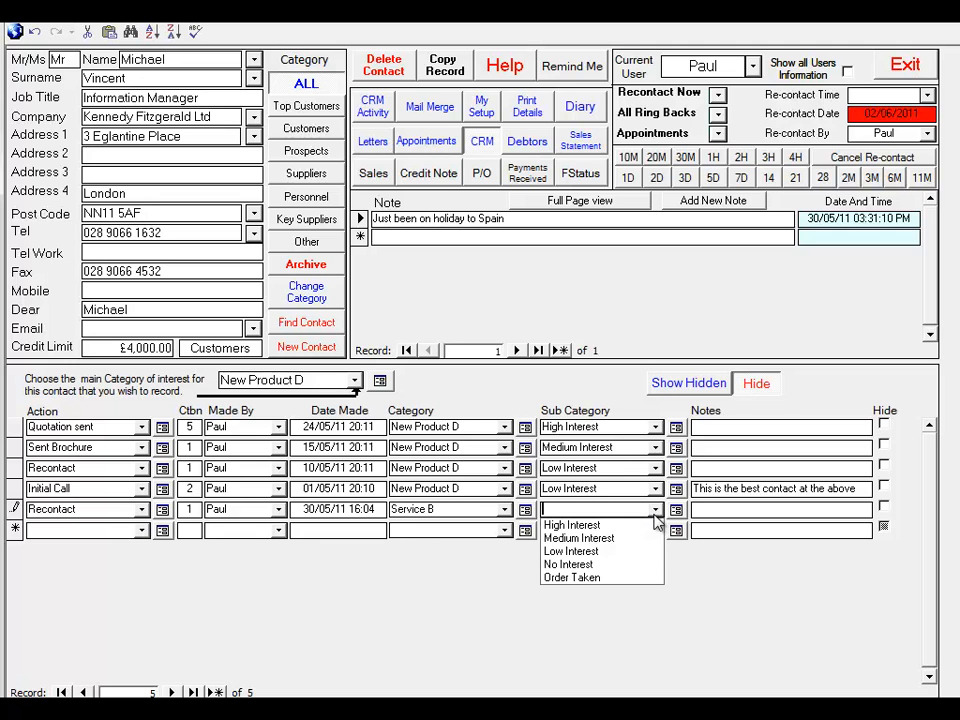
left_click(619, 551)
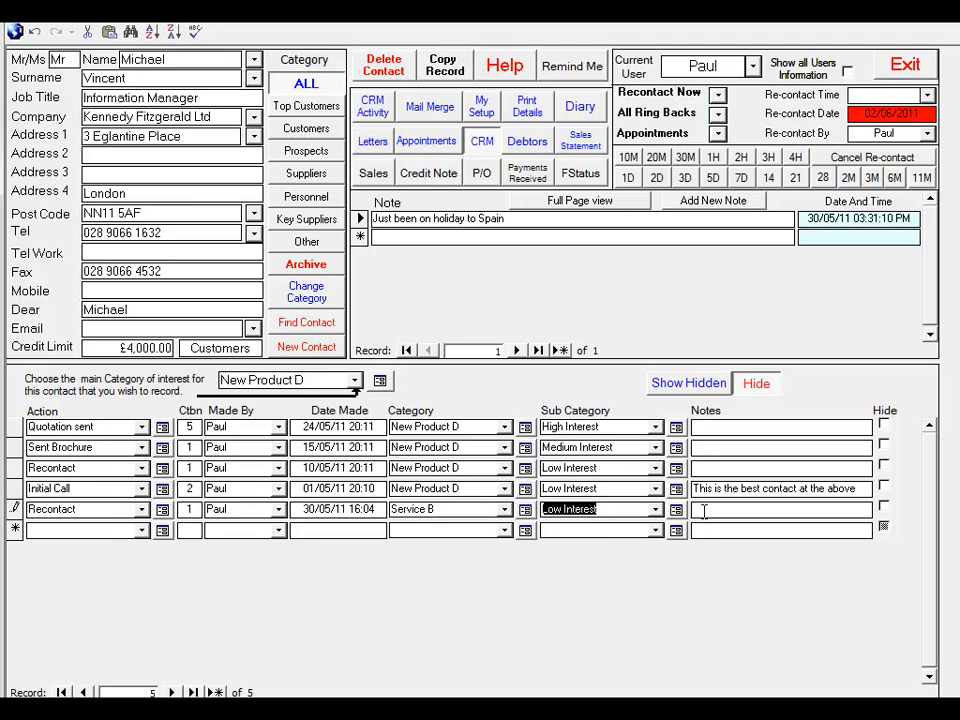
left_click(704, 512)
type("call again")
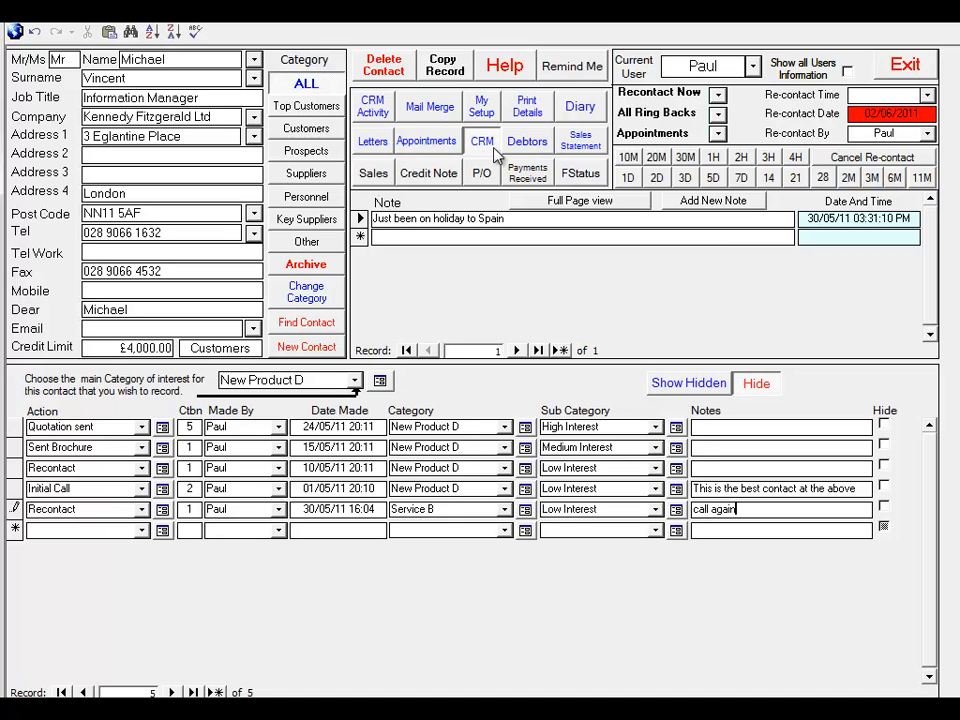
View the CRM sales producing activity over a custom date range, limited to the second and the third listed user in turn
left_click(374, 110)
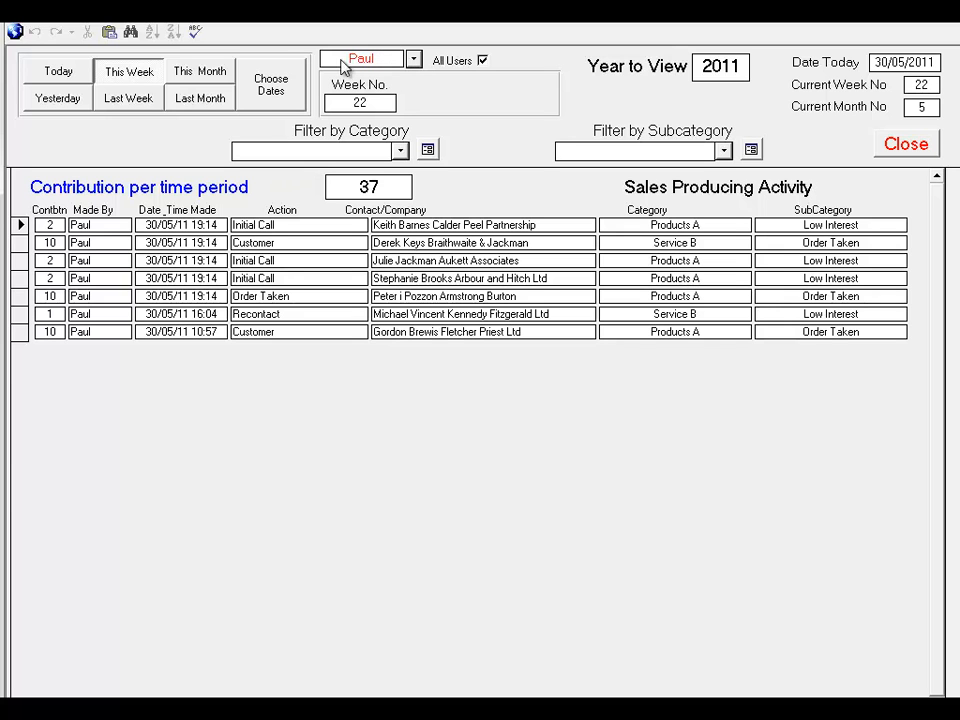
left_click(262, 80)
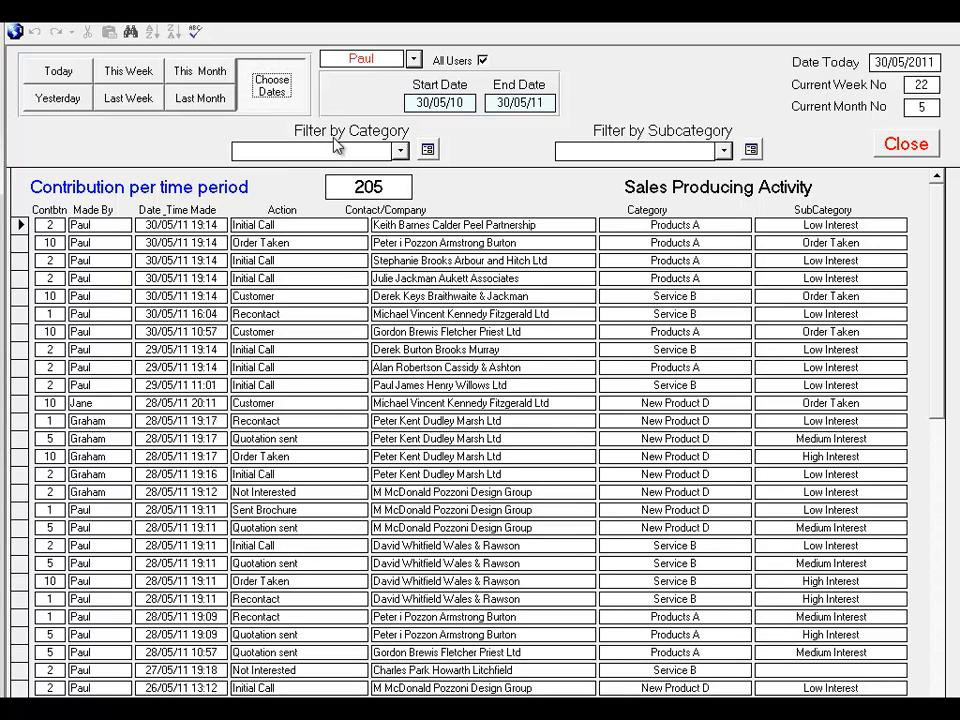
left_click(482, 61)
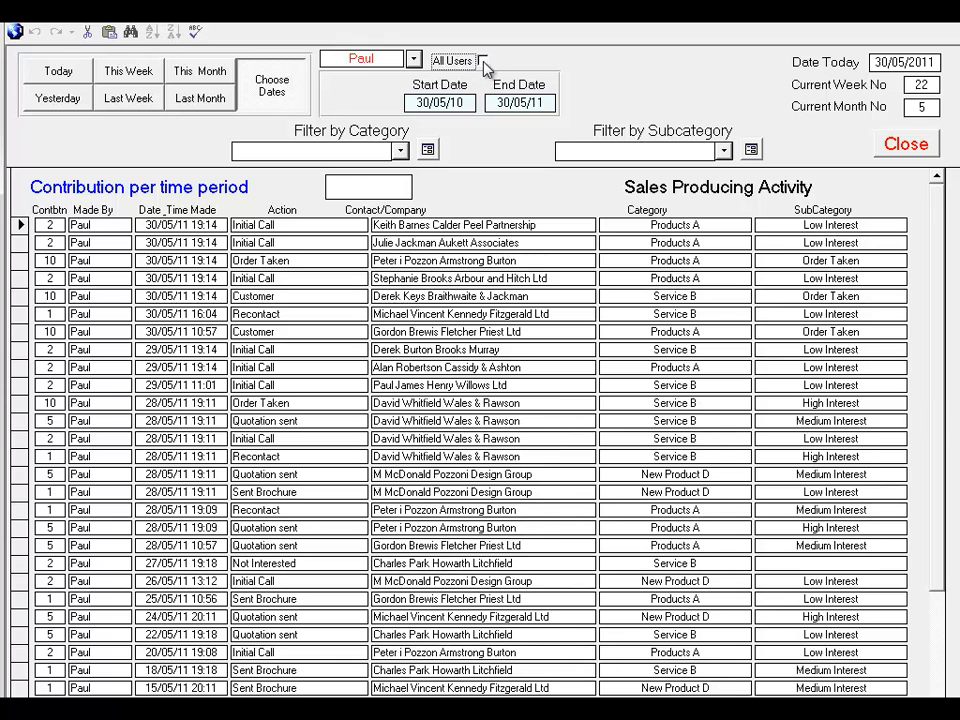
left_click(414, 60)
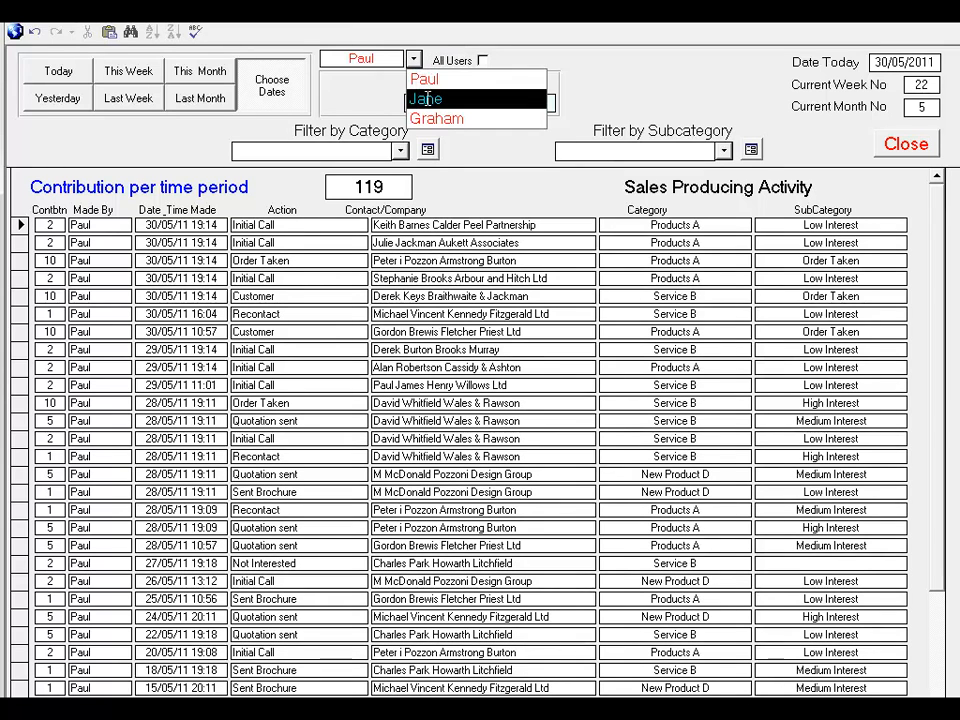
left_click(420, 97)
left_click(414, 61)
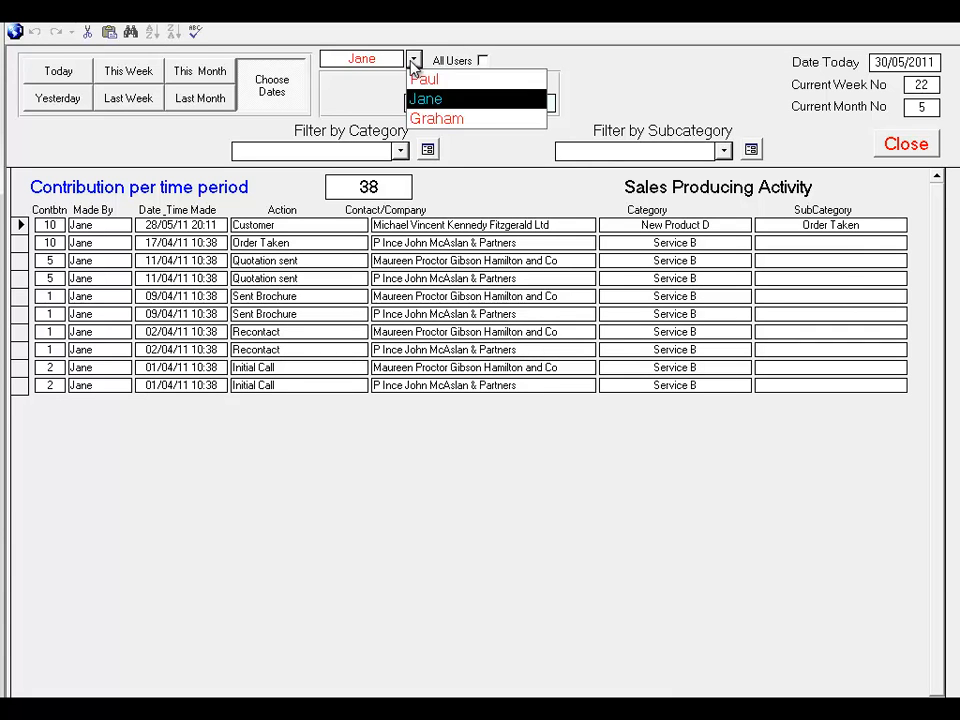
left_click(422, 119)
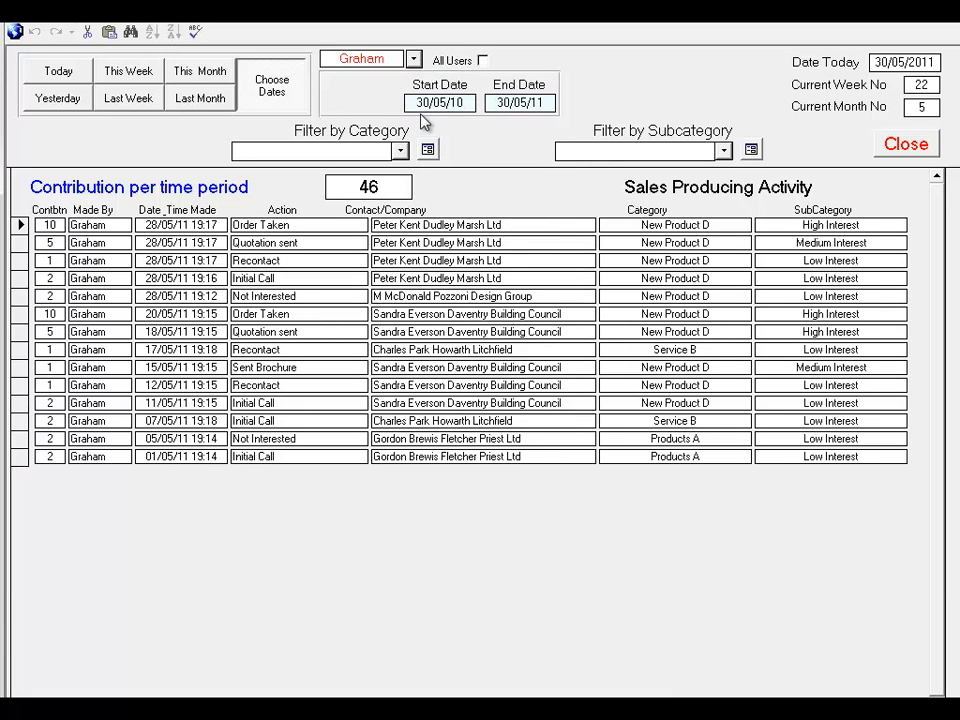
View last month's sales activity, and filter the custom date range by Products A, New Product D and Service B in turn
left_click(210, 80)
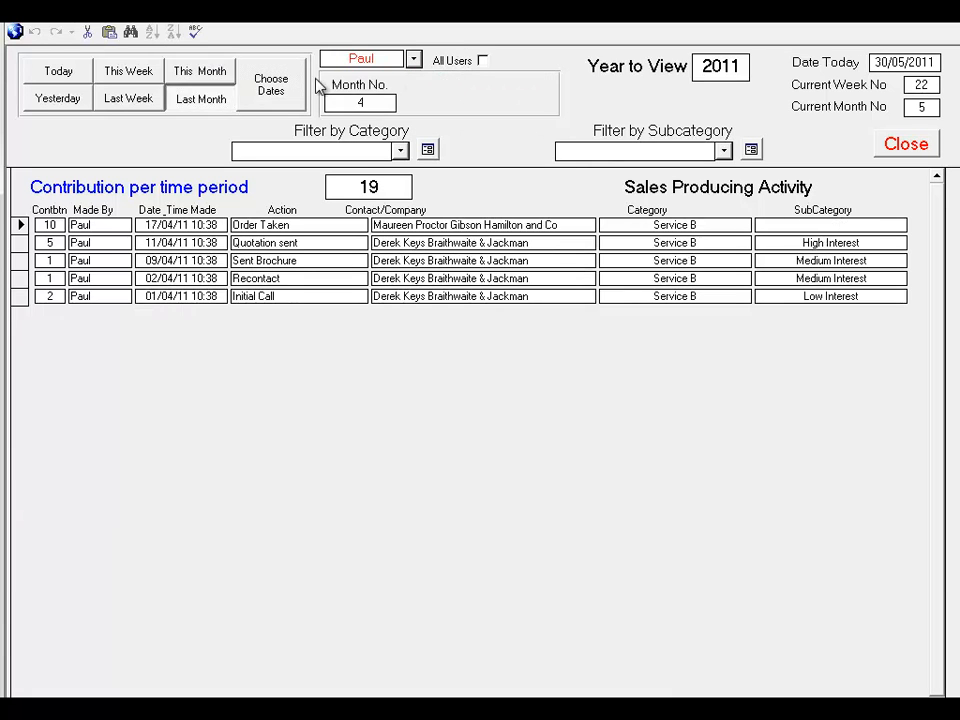
left_click(272, 87)
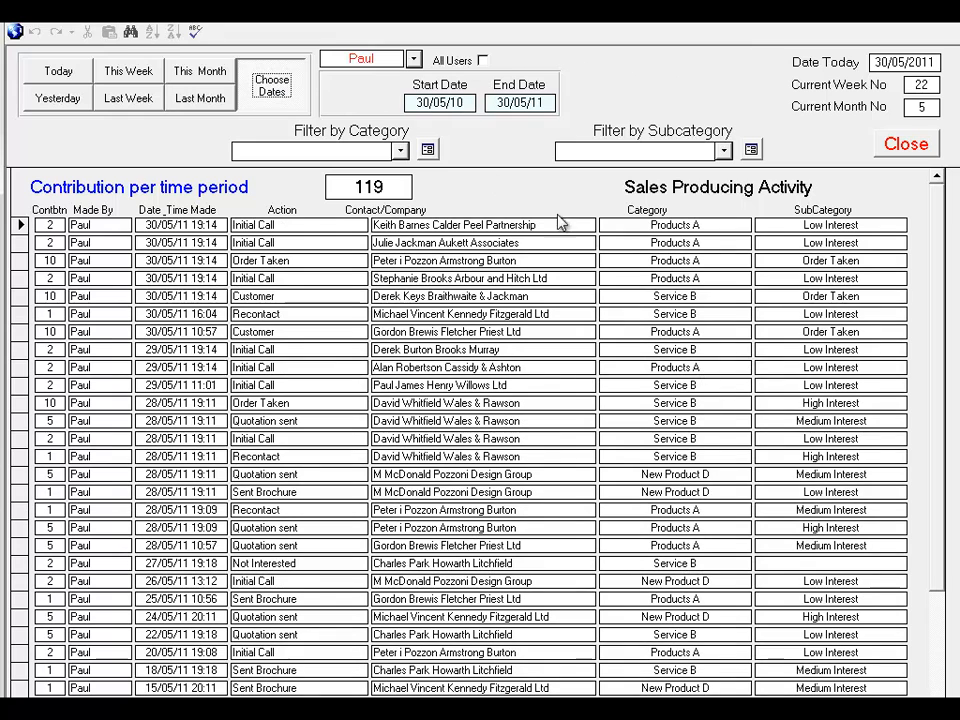
left_click(400, 150)
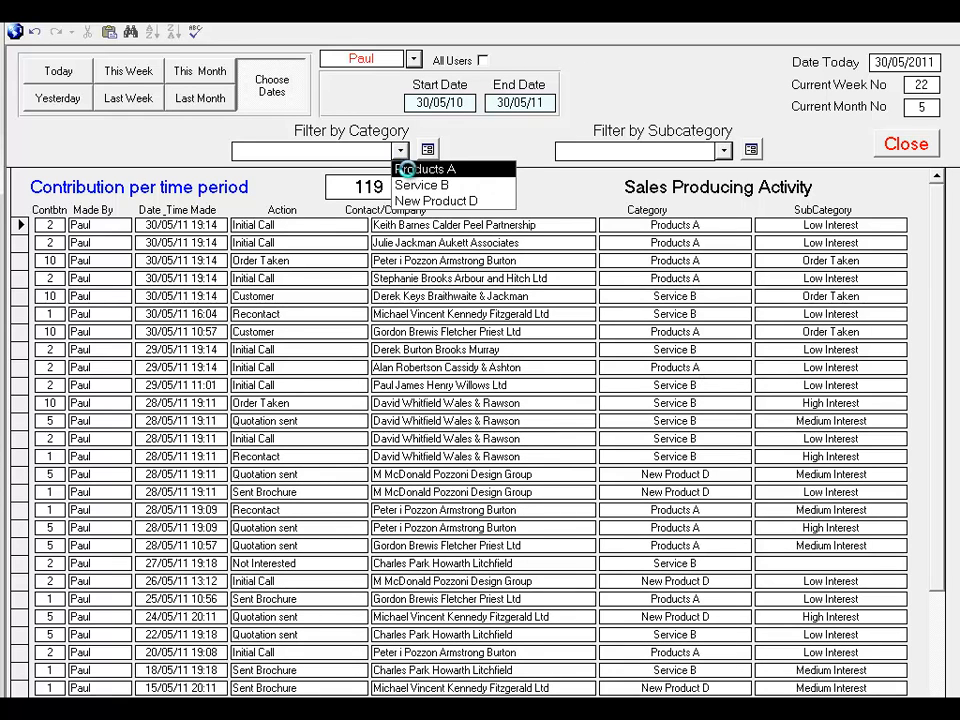
left_click(412, 170)
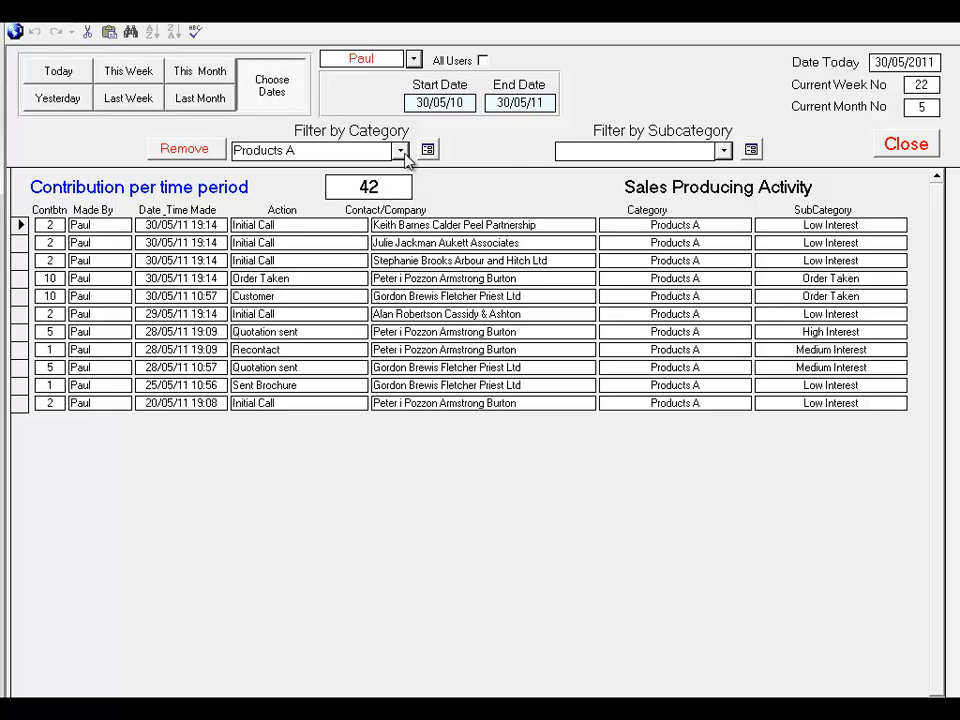
left_click(400, 150)
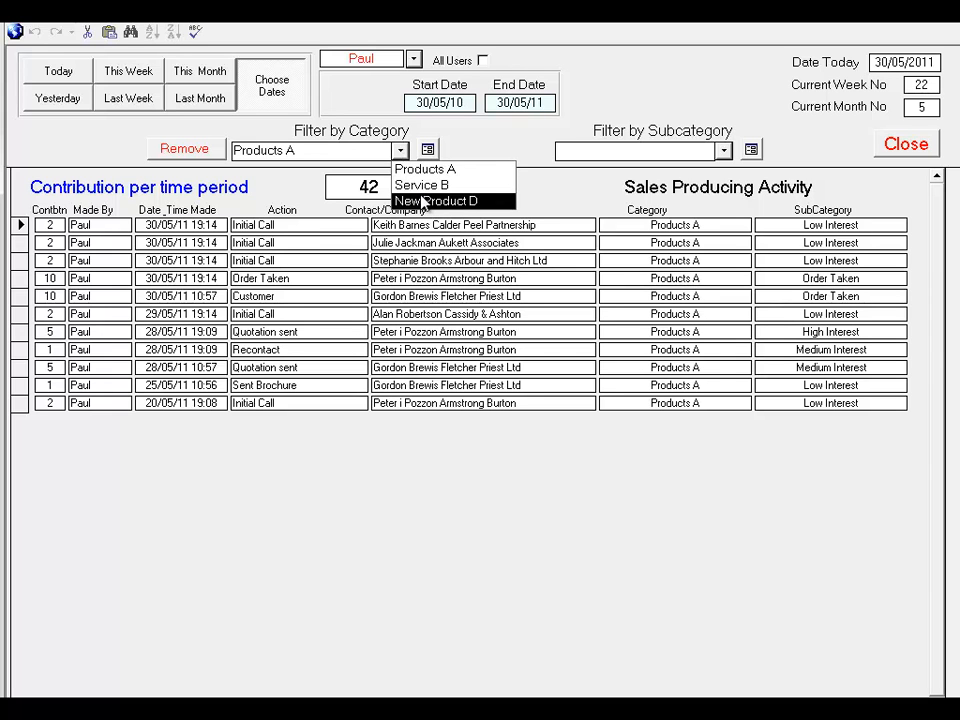
left_click(421, 200)
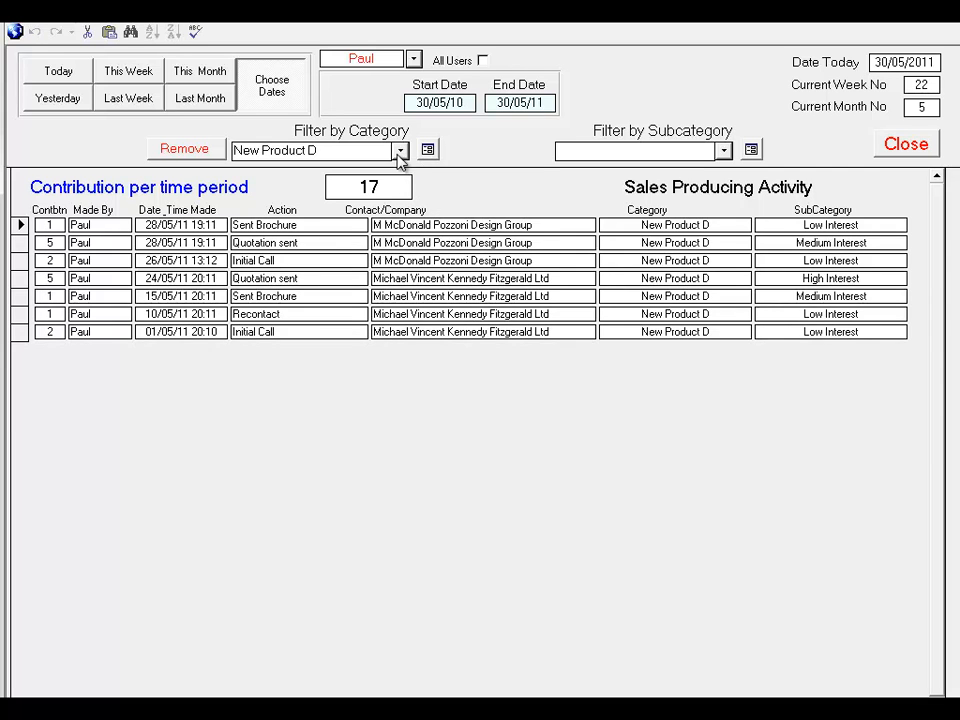
left_click(400, 150)
left_click(404, 185)
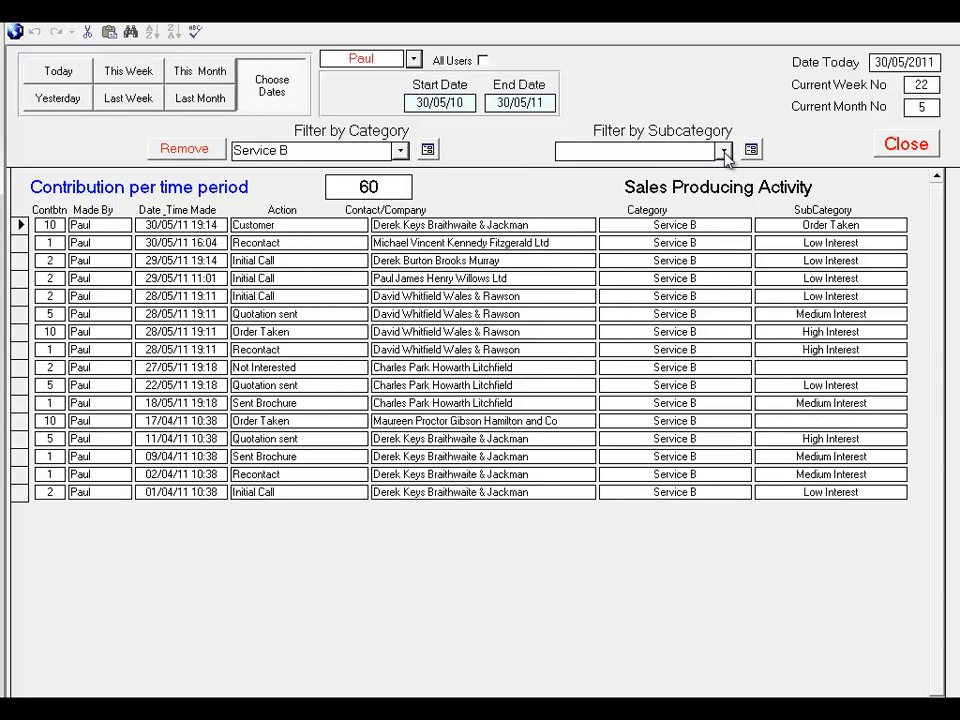
Filter the Service B activity by the High Interest subcategory and by Order Taken
left_click(724, 150)
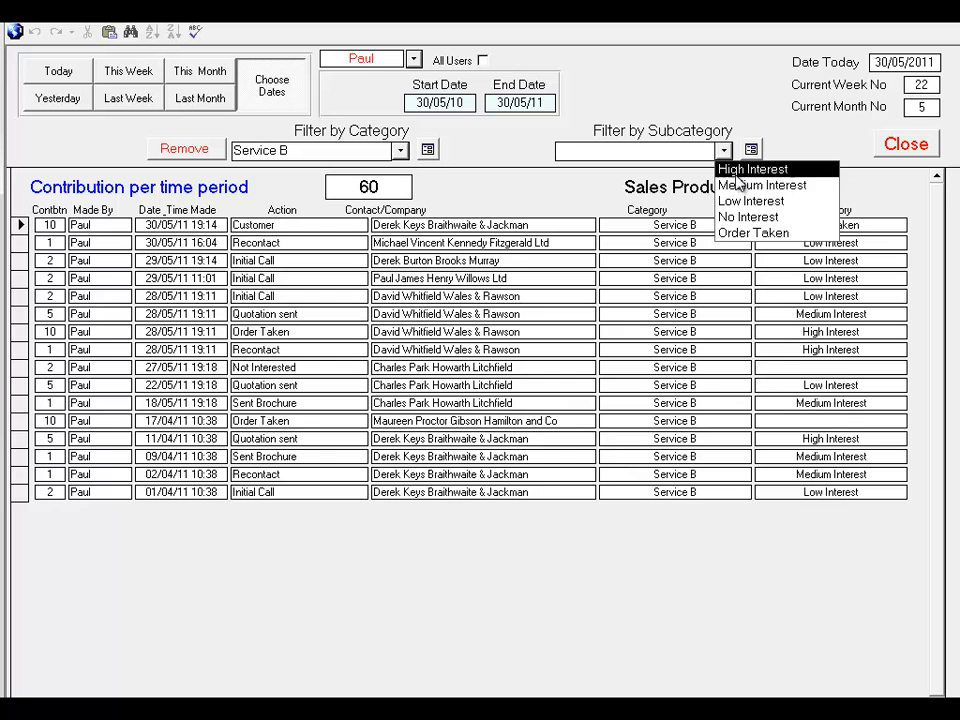
left_click(740, 170)
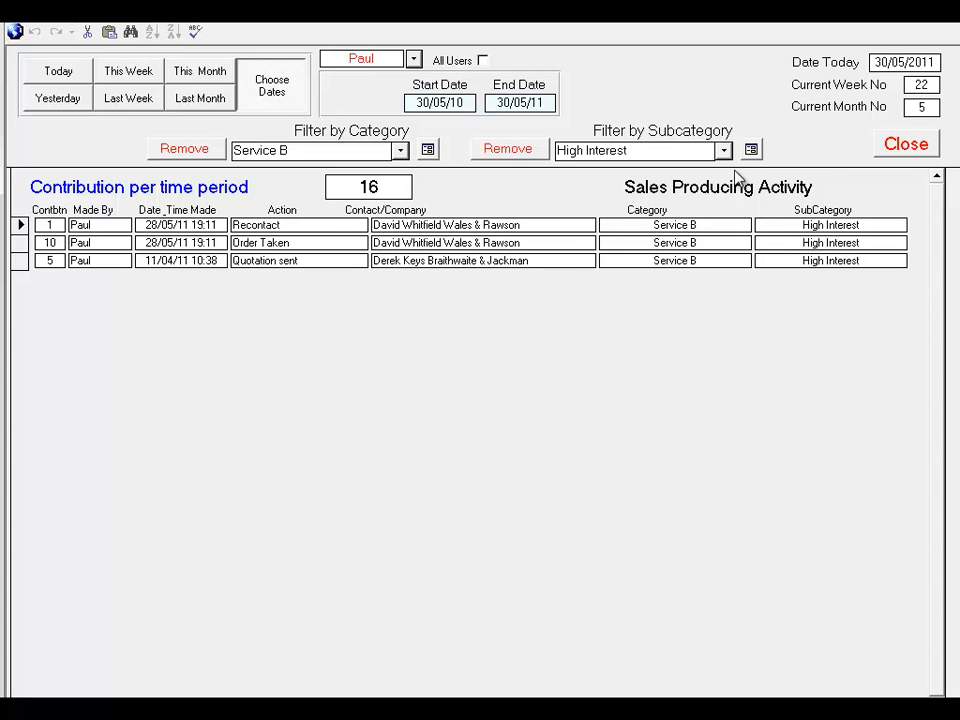
left_click(722, 152)
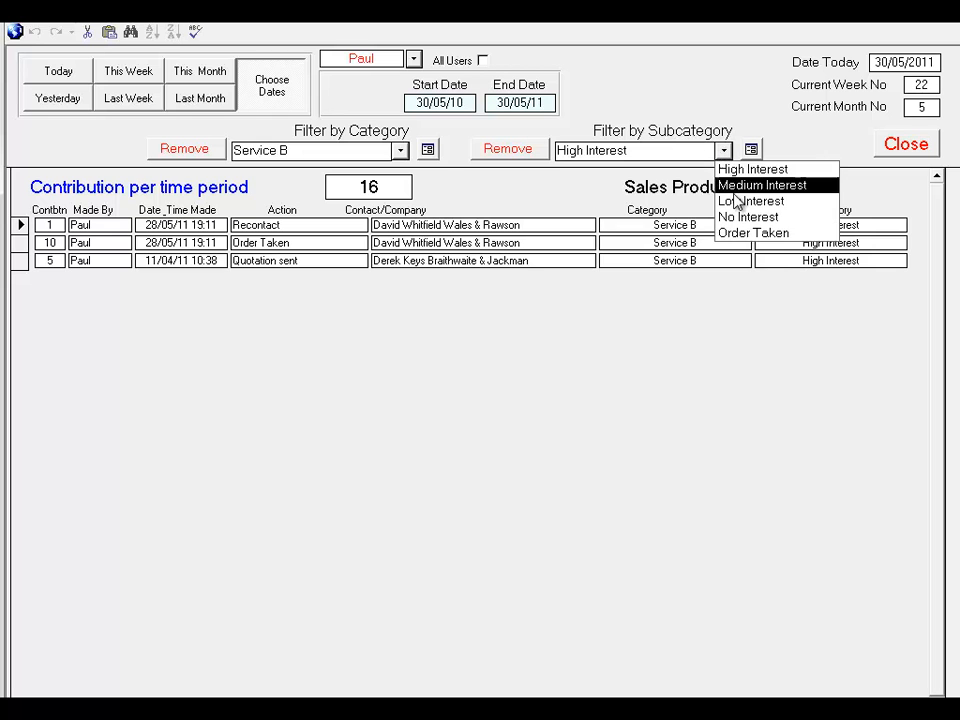
left_click(737, 233)
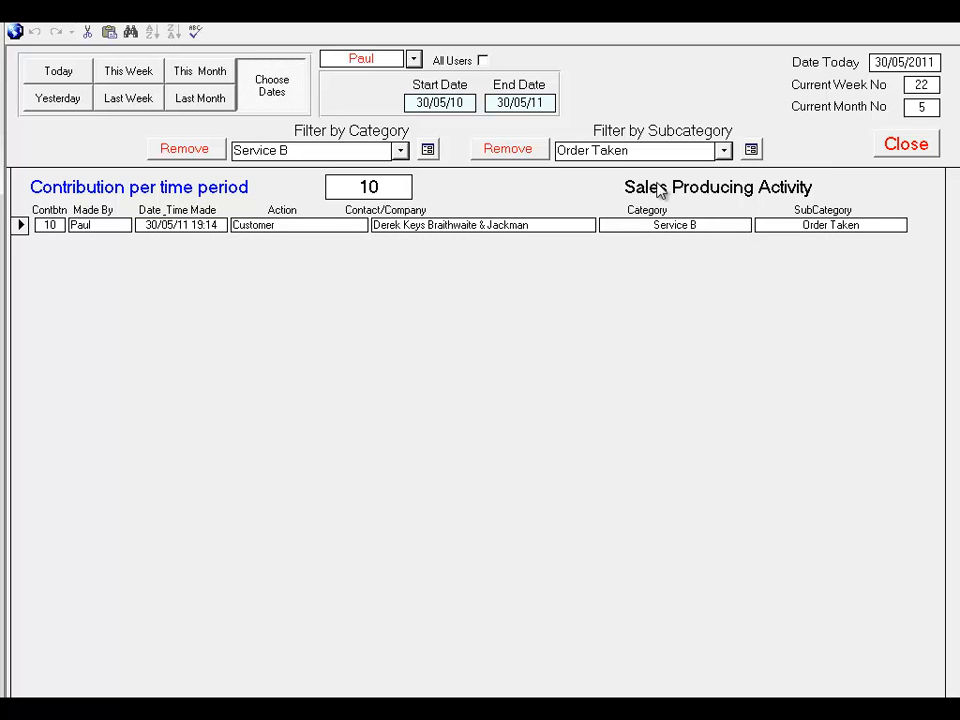
Include all users, remove the category and subcategory filters, and close the CRM activity view
left_click(483, 61)
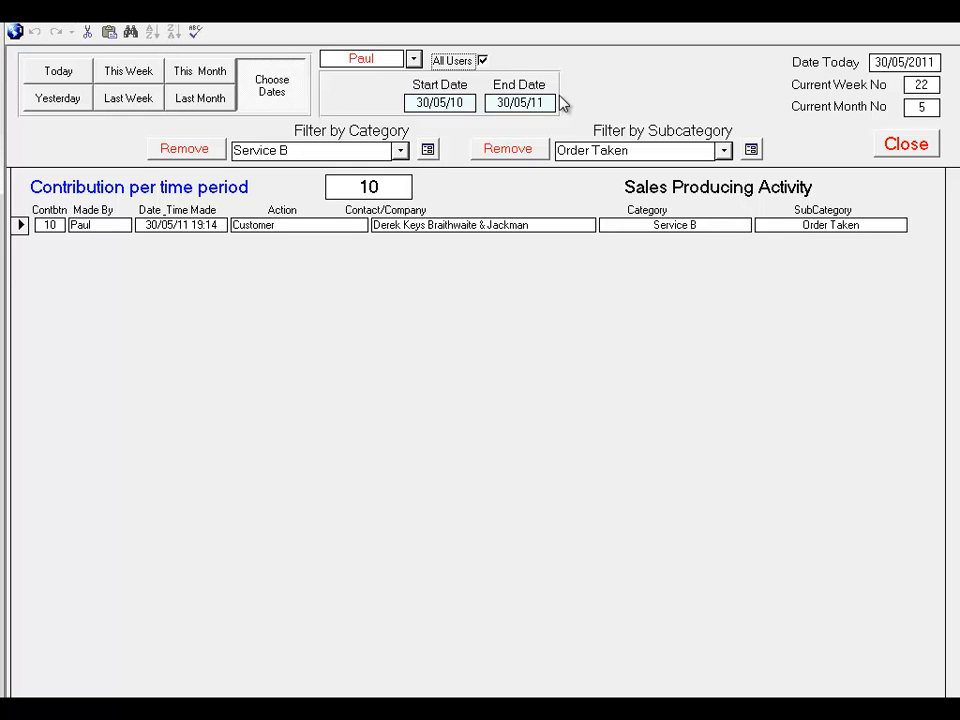
left_click(185, 149)
left_click(508, 149)
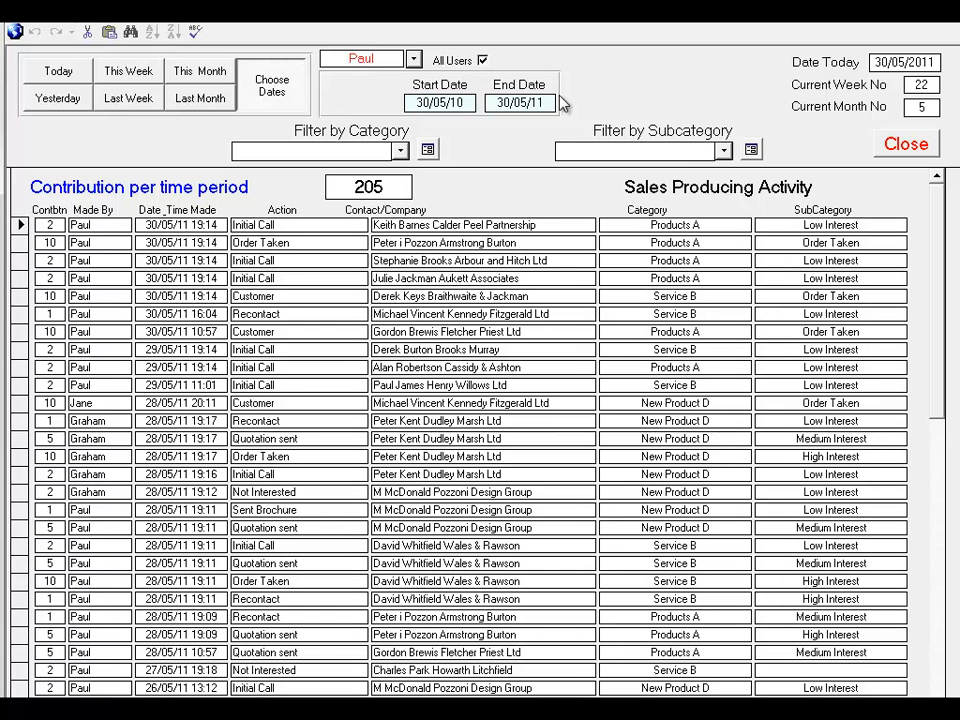
left_click(906, 144)
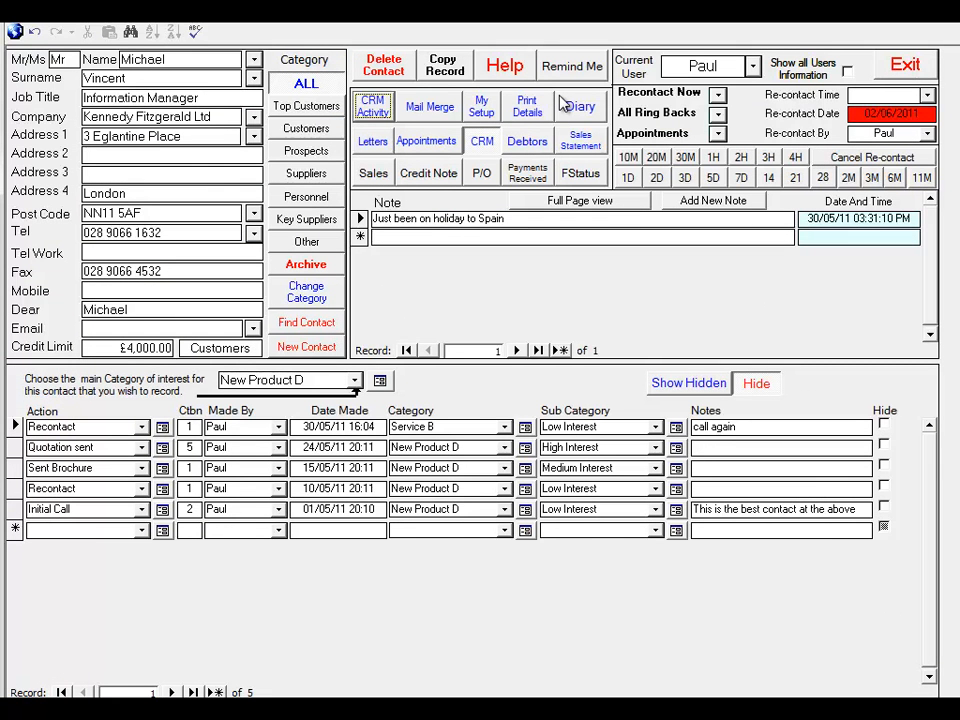
Open the mail merge form and clear any previous mail merge list
left_click(430, 107)
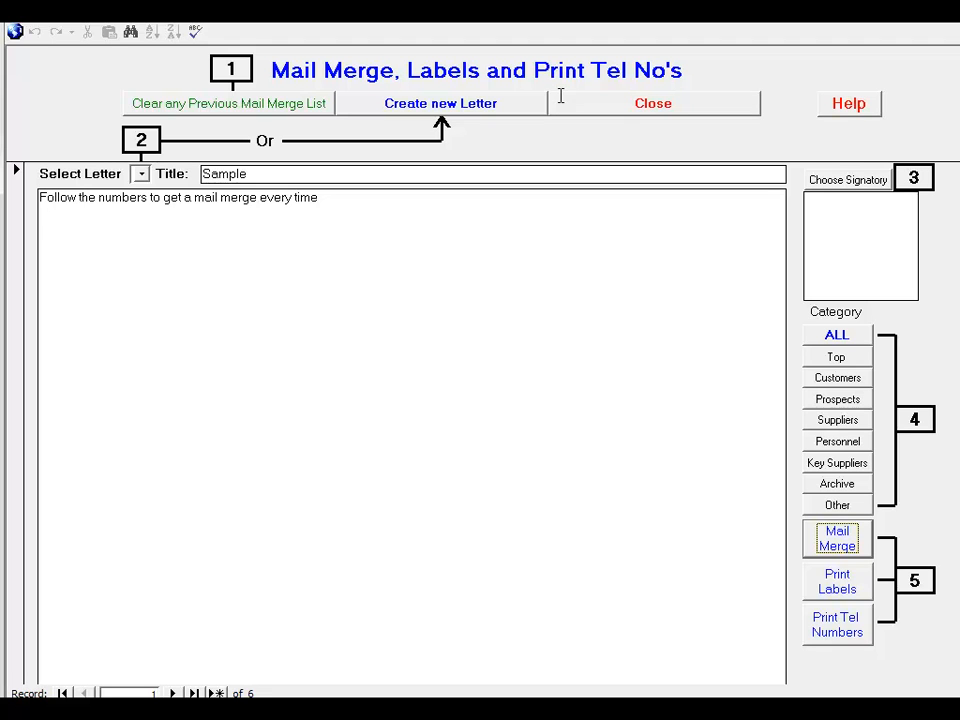
left_click(229, 104)
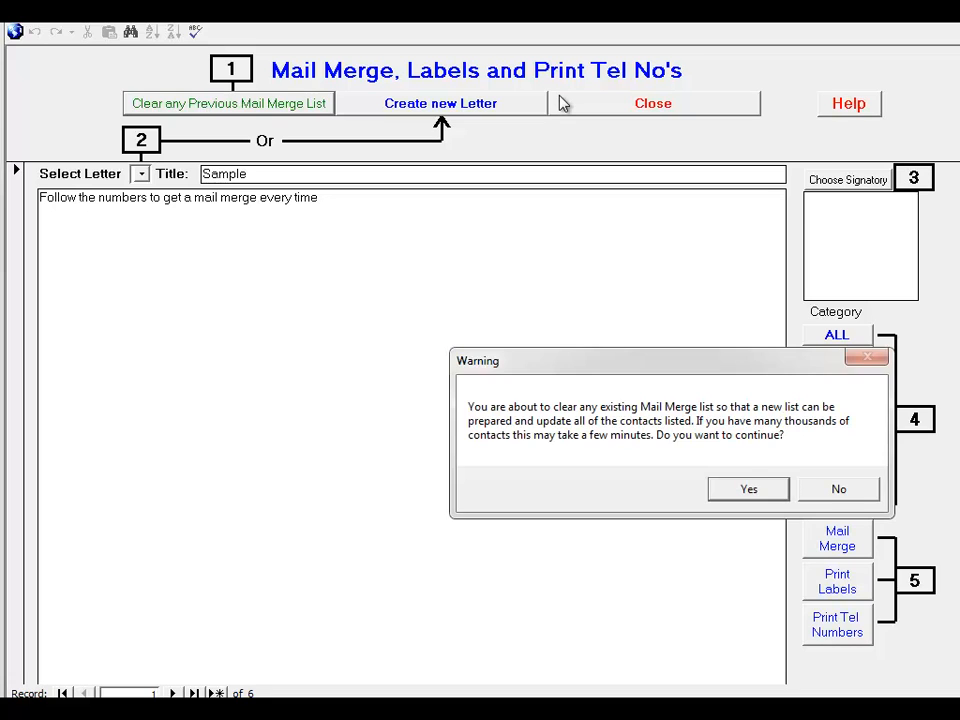
left_click(749, 489)
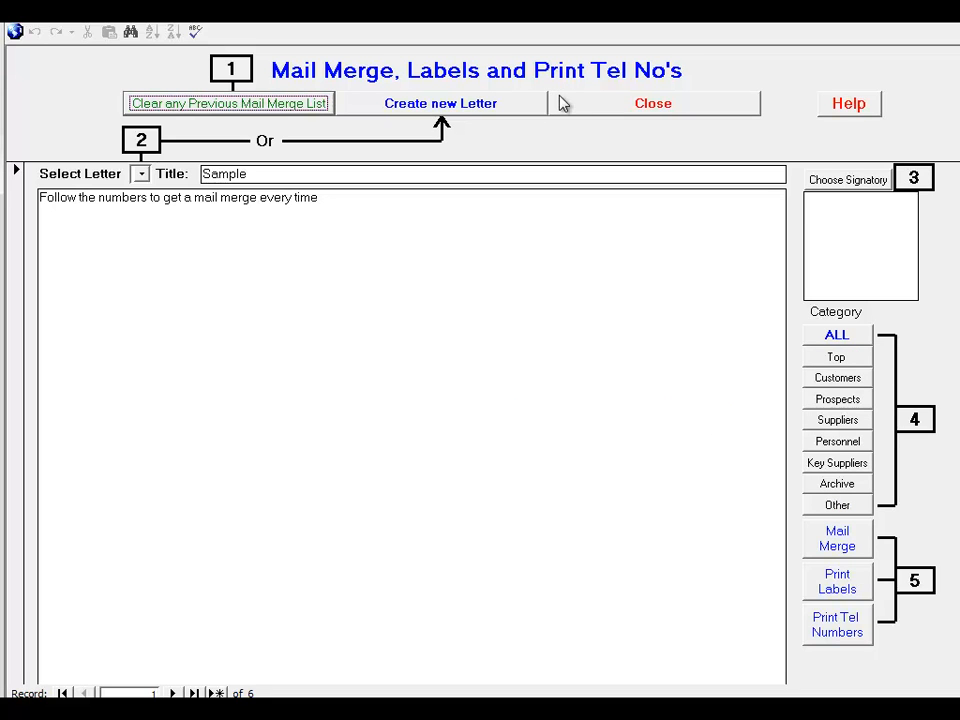
Select the Send Our Brochure letter for the mail merge and choose the Managing Director signatory
left_click(141, 174)
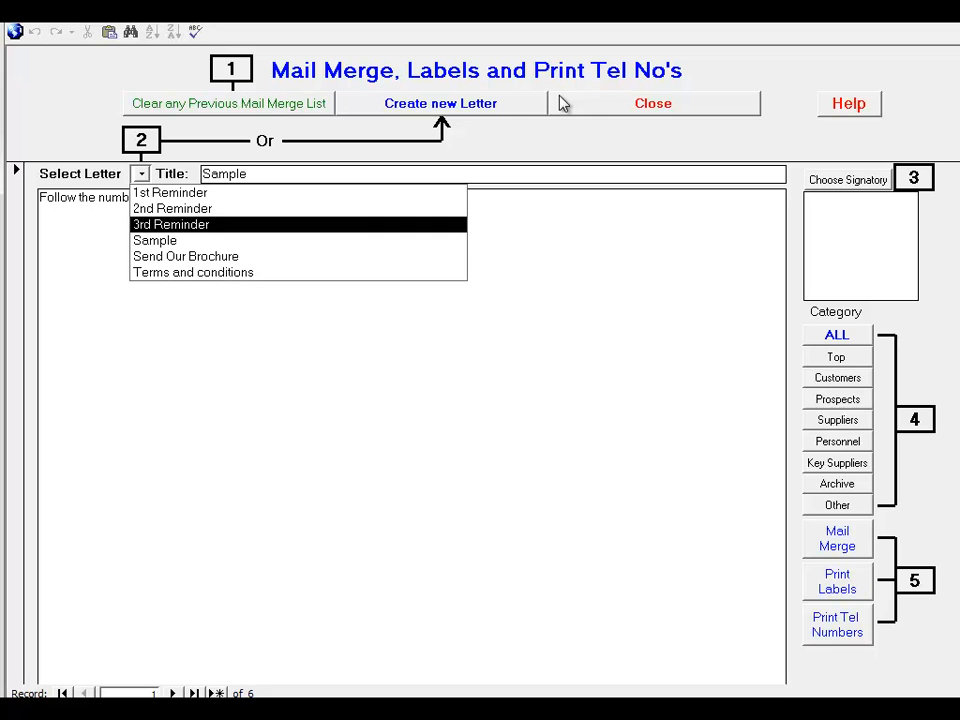
left_click(186, 257)
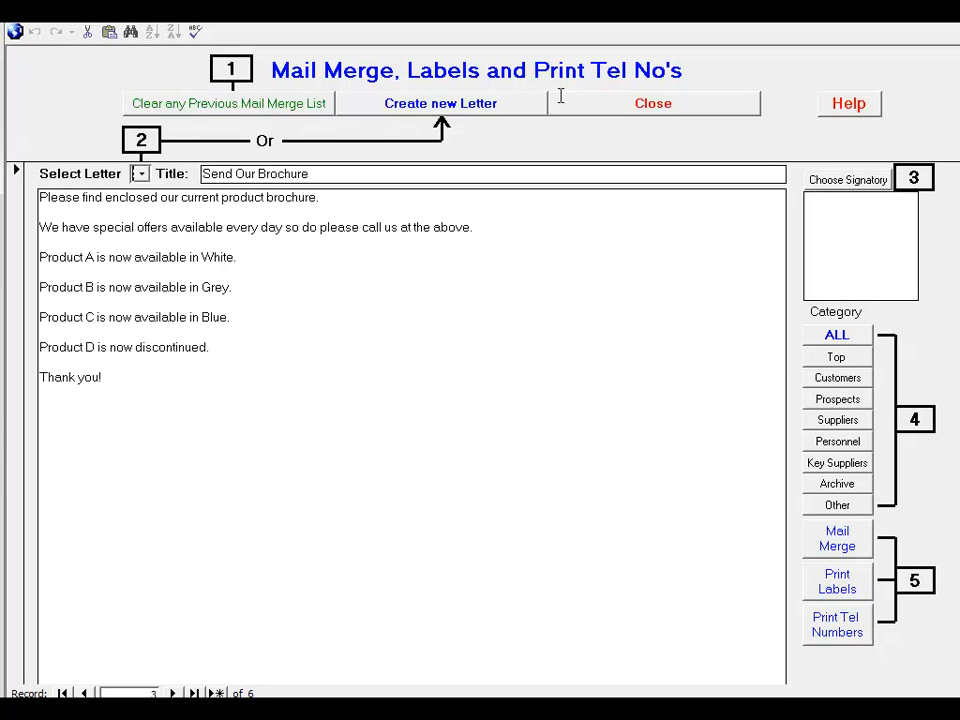
left_click(848, 180)
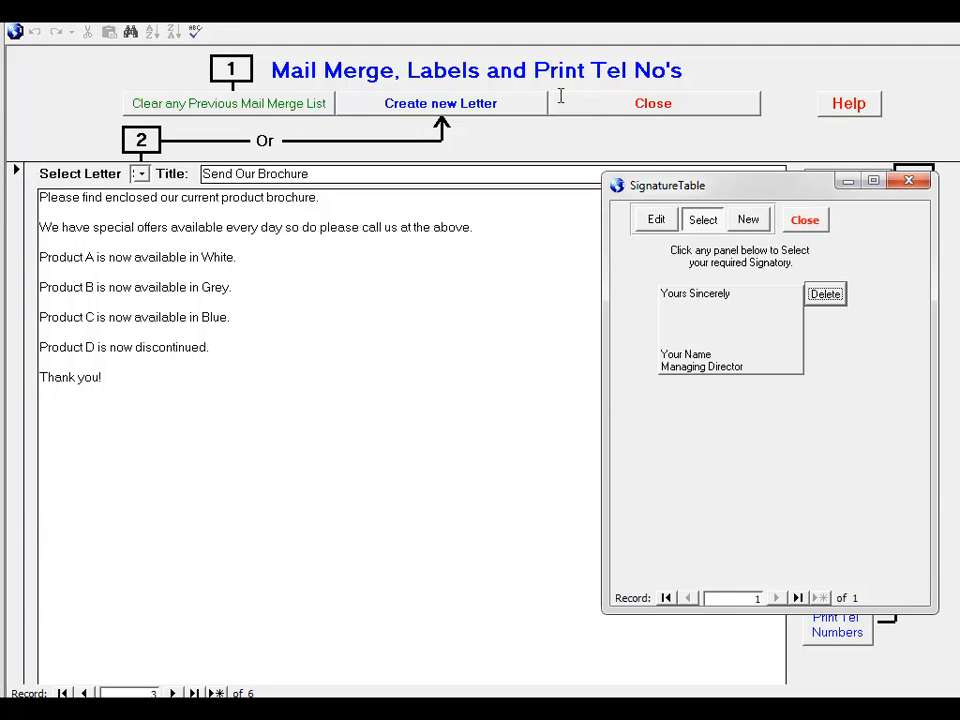
left_click(730, 330)
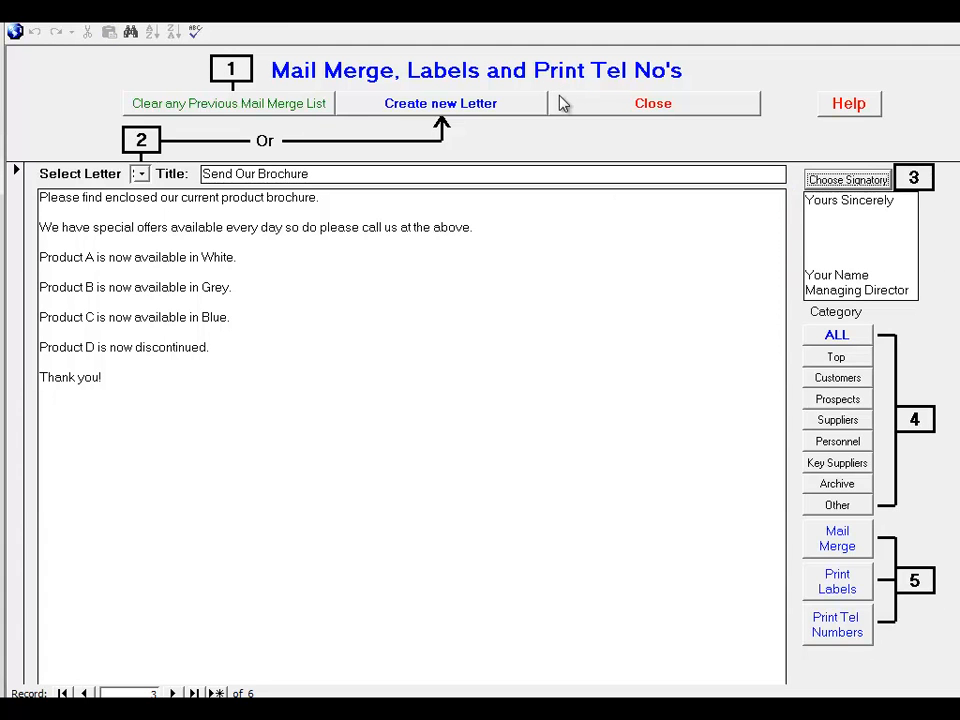
Tick every listed contact for the mail merge except those at Robert Ian and Co Ltd and Philip Proctor Ltd
left_click(560, 101)
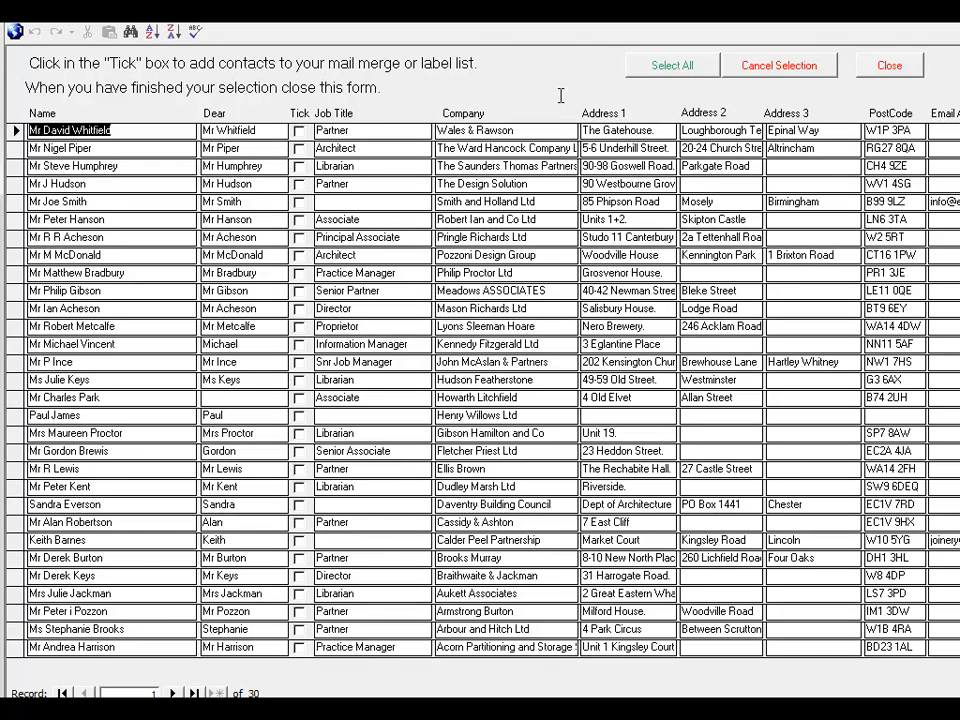
left_click(672, 65)
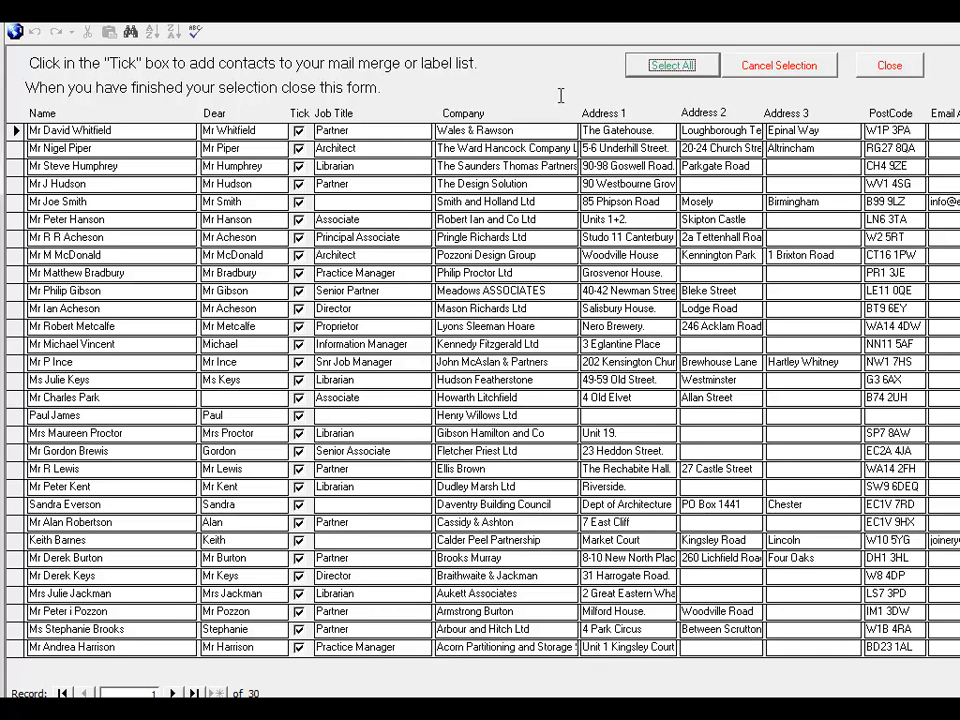
left_click(298, 220)
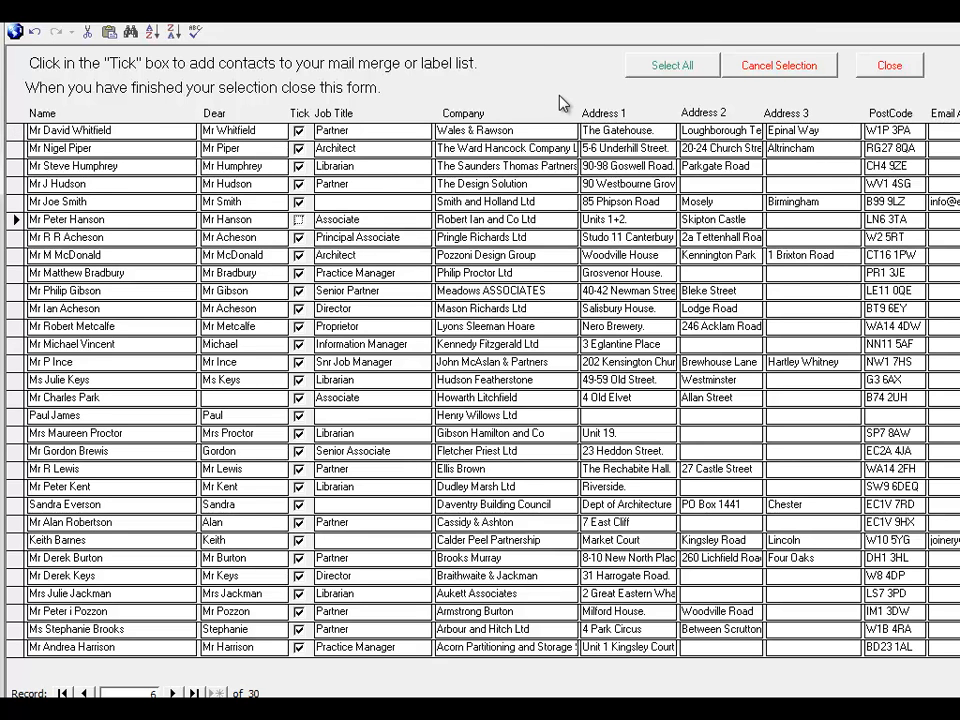
left_click(298, 273)
left_click(890, 66)
Run the mail merge for plain paper and page through the previewed letters to the last one
left_click(837, 538)
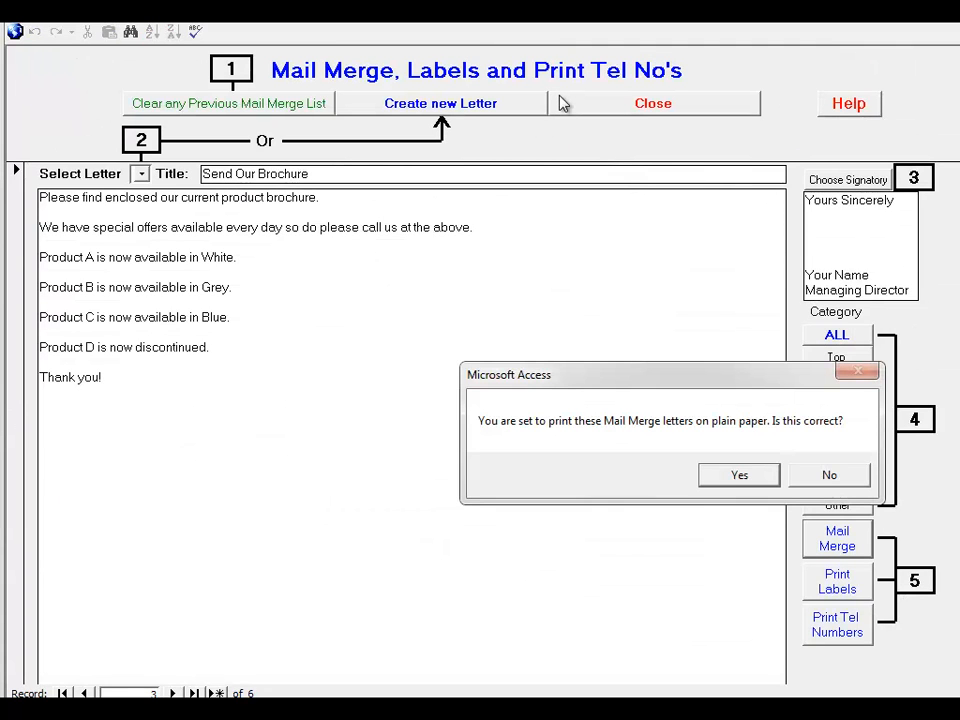
key("Return")
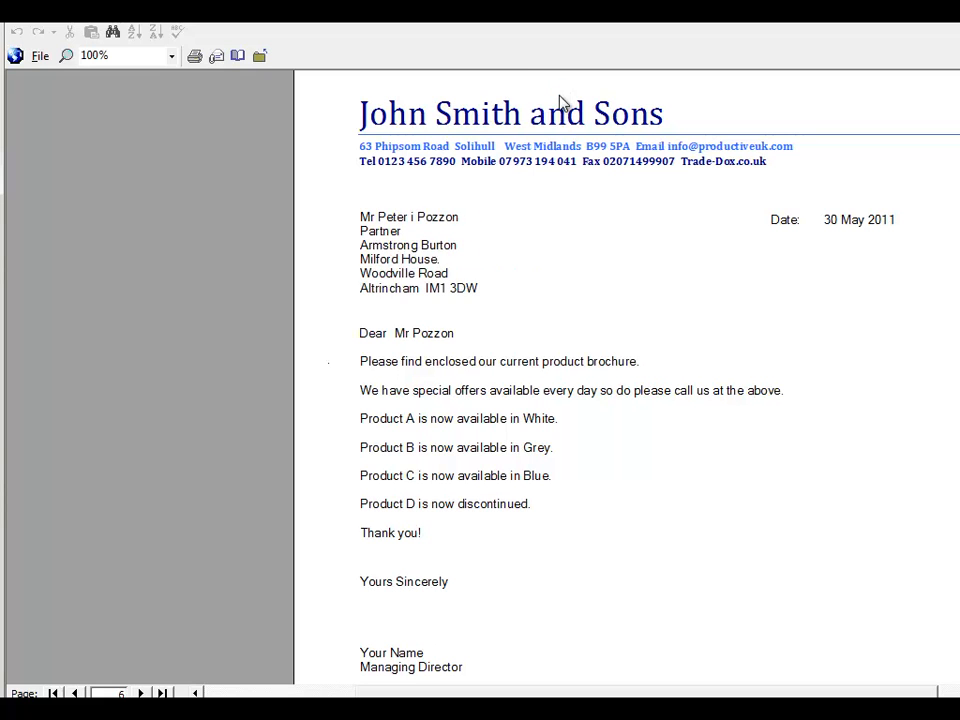
key("Page_Down")
key("Page_Down")
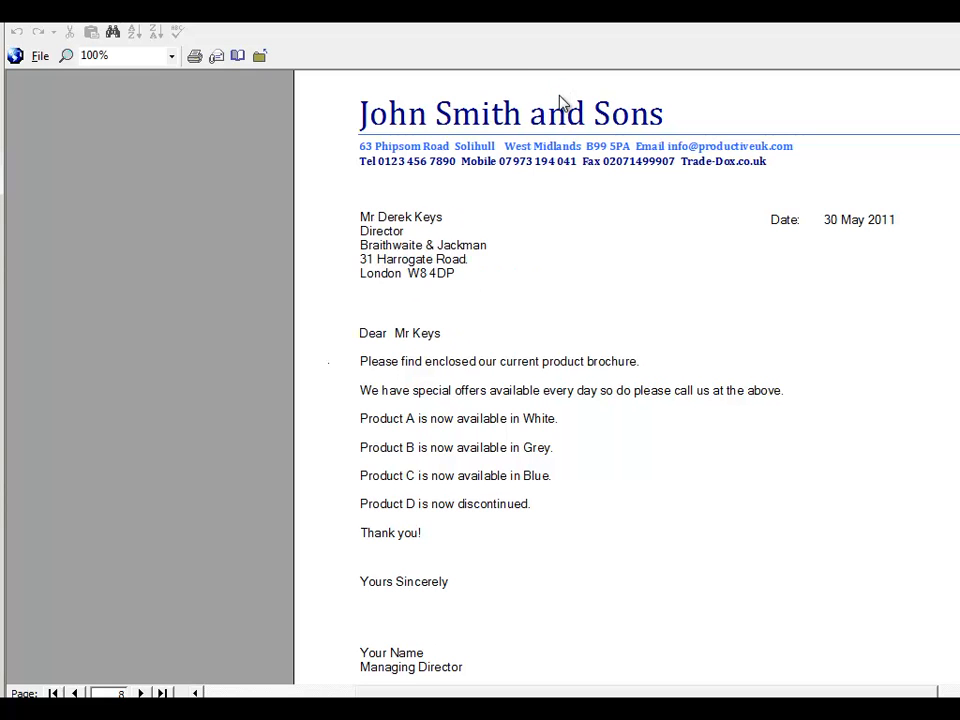
key("End")
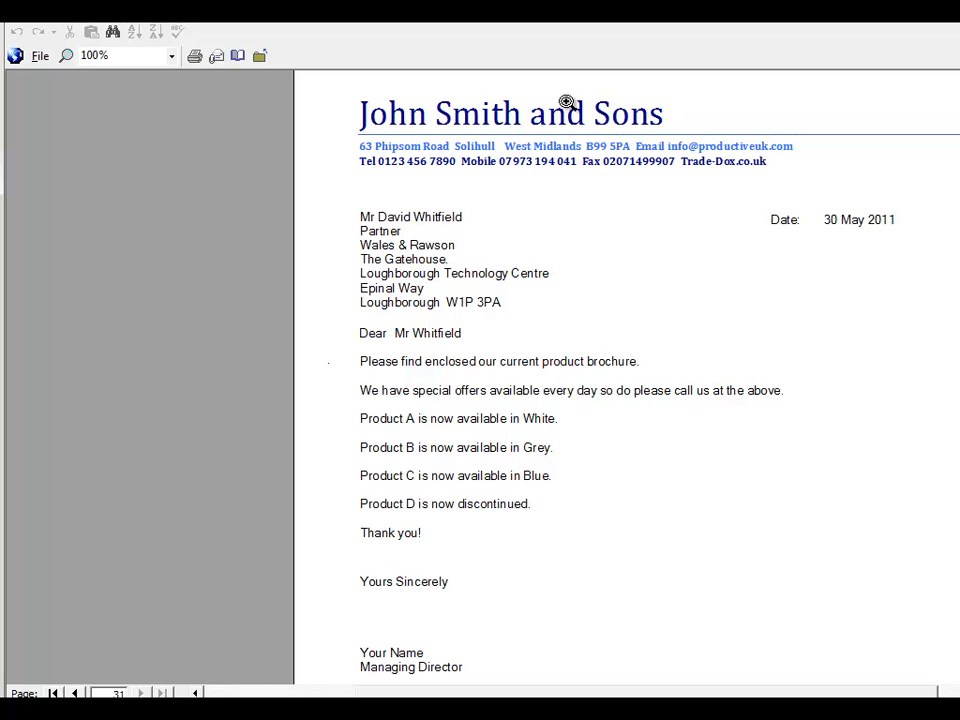
Zoom the last letter out and back in, and return to the contact record by closing the preview and mail merge form
left_click(566, 102)
left_click(566, 102)
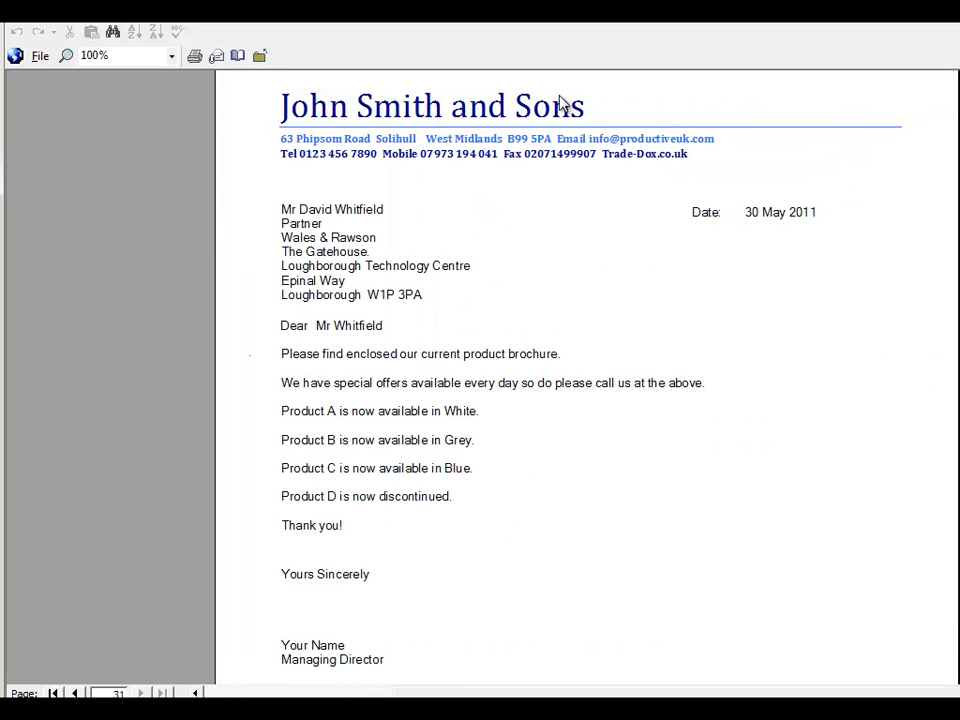
key("Escape")
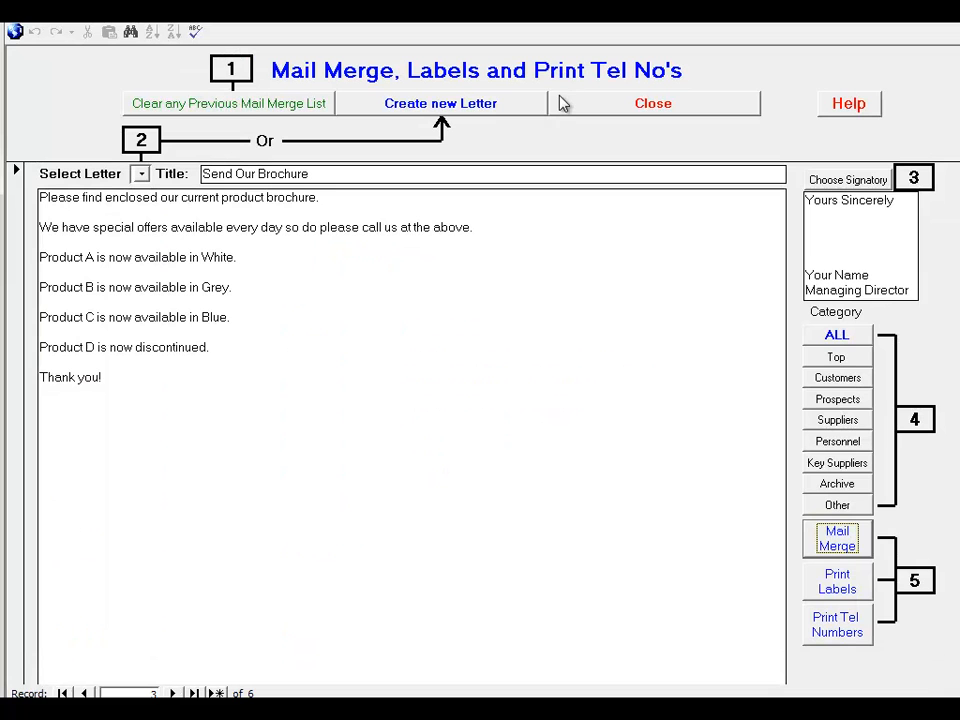
left_click(563, 103)
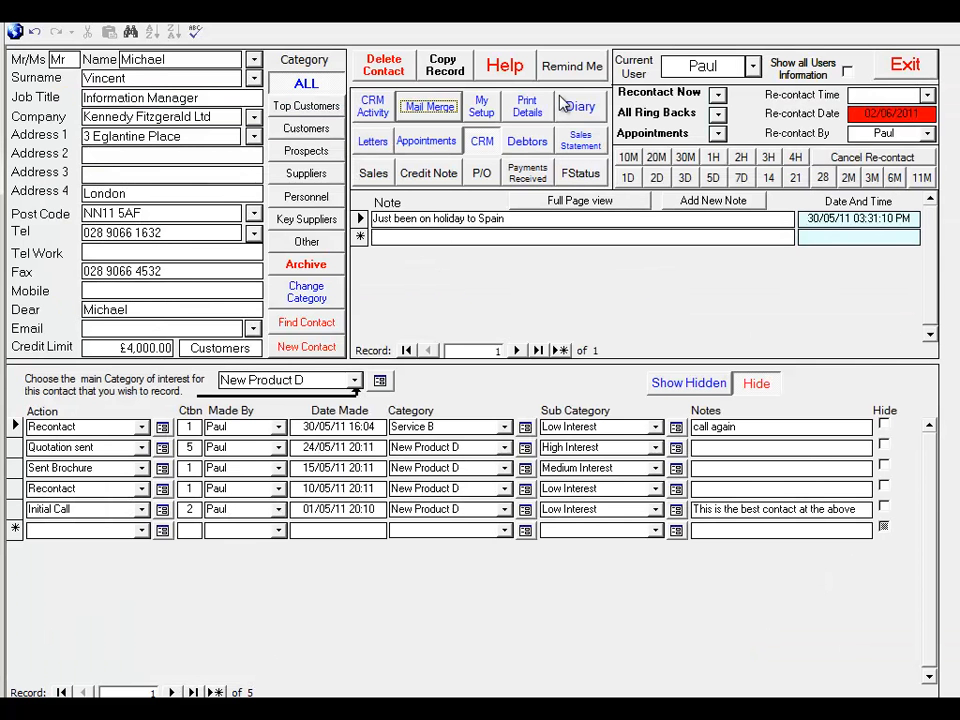